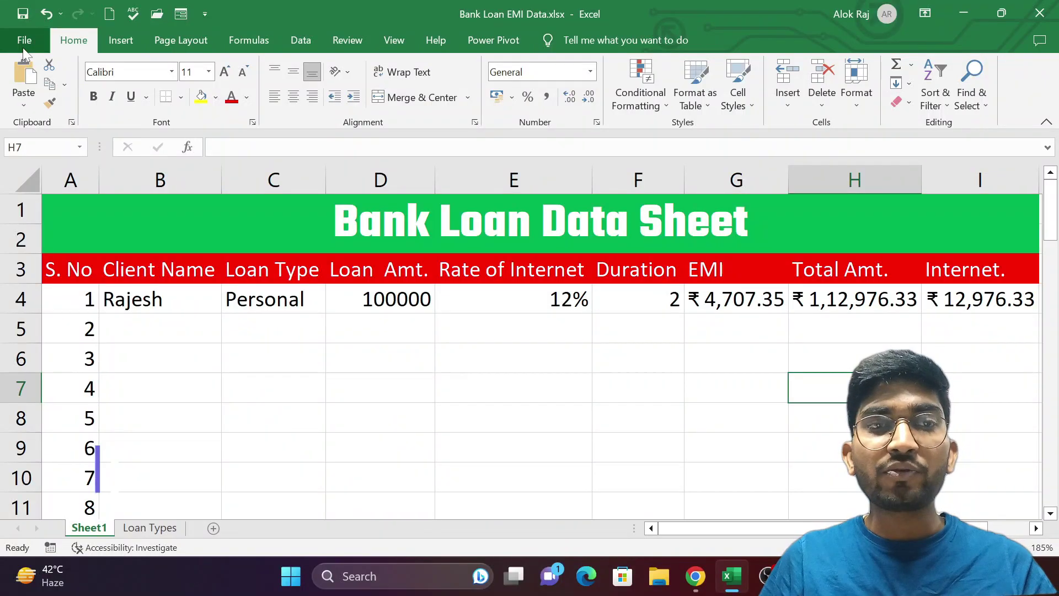
# Step: Create a new blank workbook from the File menu
pyautogui.click(24, 43)
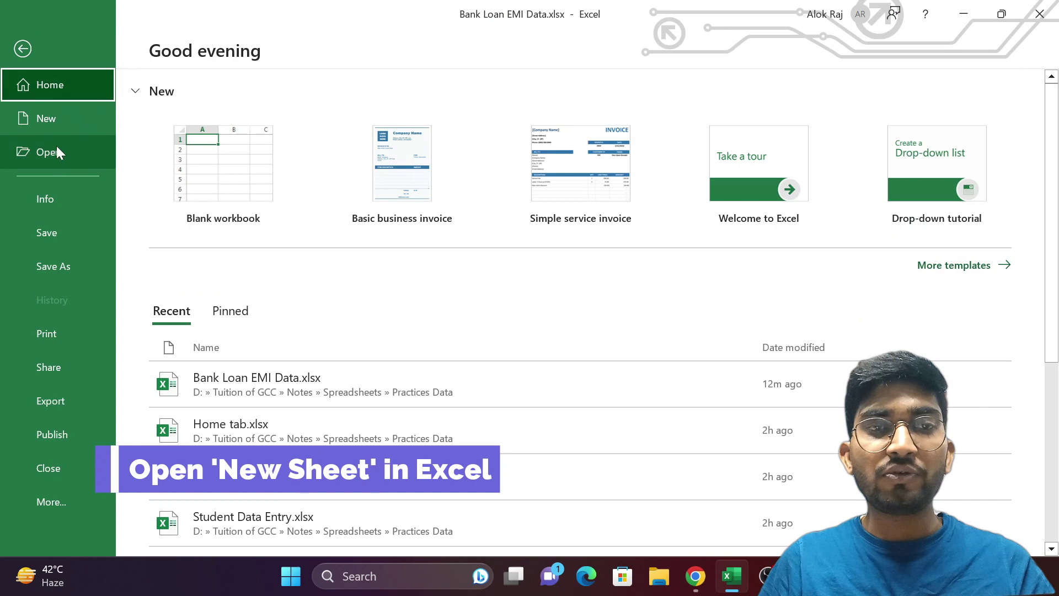
pyautogui.click(230, 192)
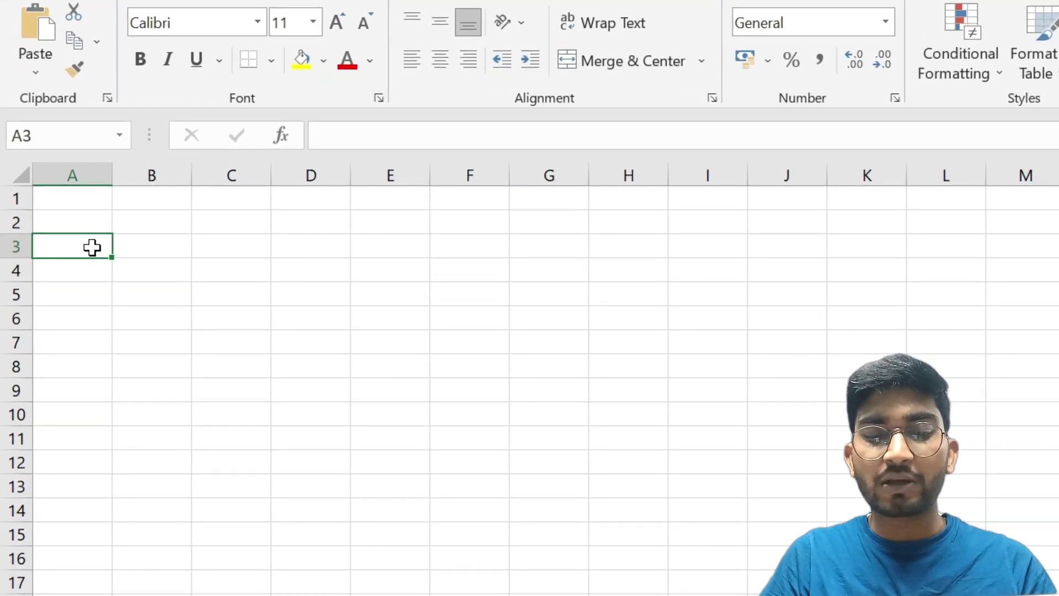
# Step: Enter the headers Sr. no, Client Name, Loan Type and Loan Amount in A3:D3
pyautogui.write('Sr. no')
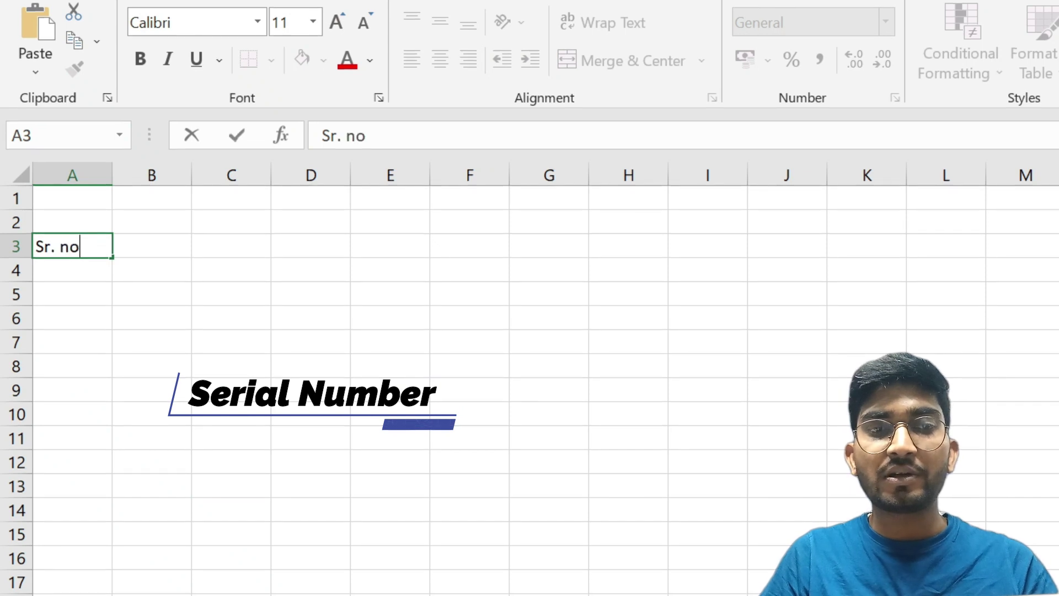
pyautogui.press('Tab')
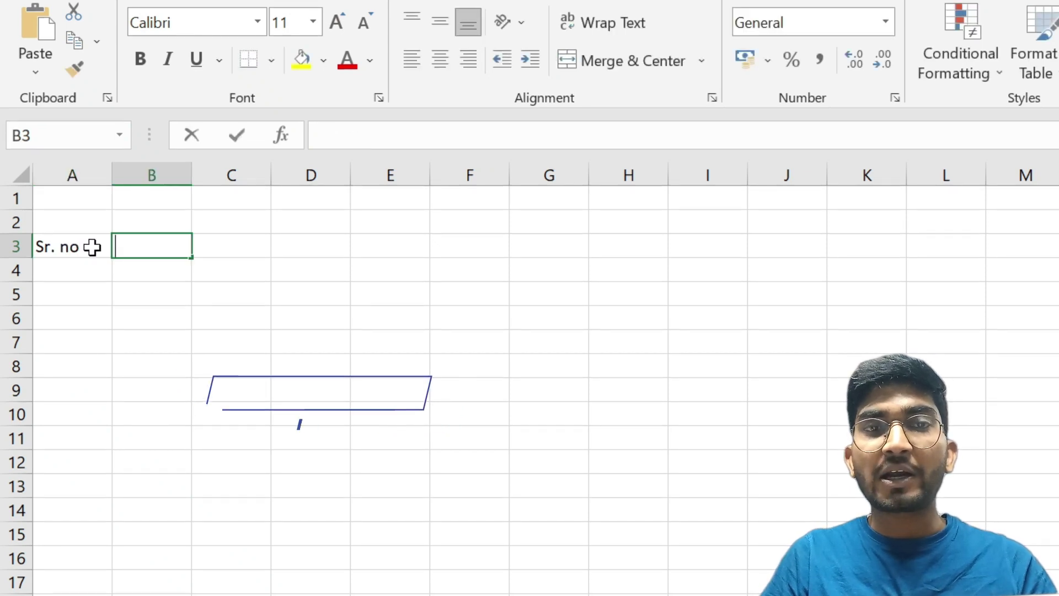
pyautogui.write('Client')
pyautogui.press('Tab')
pyautogui.hotkey('shift', 'Tab')
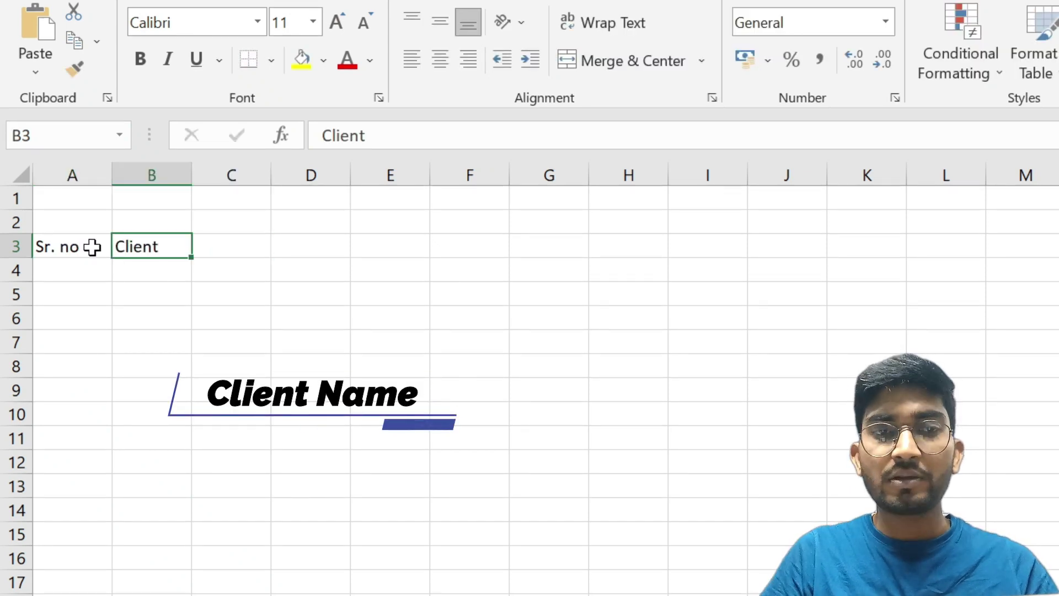
pyautogui.press('F2')
pyautogui.press('Tab')
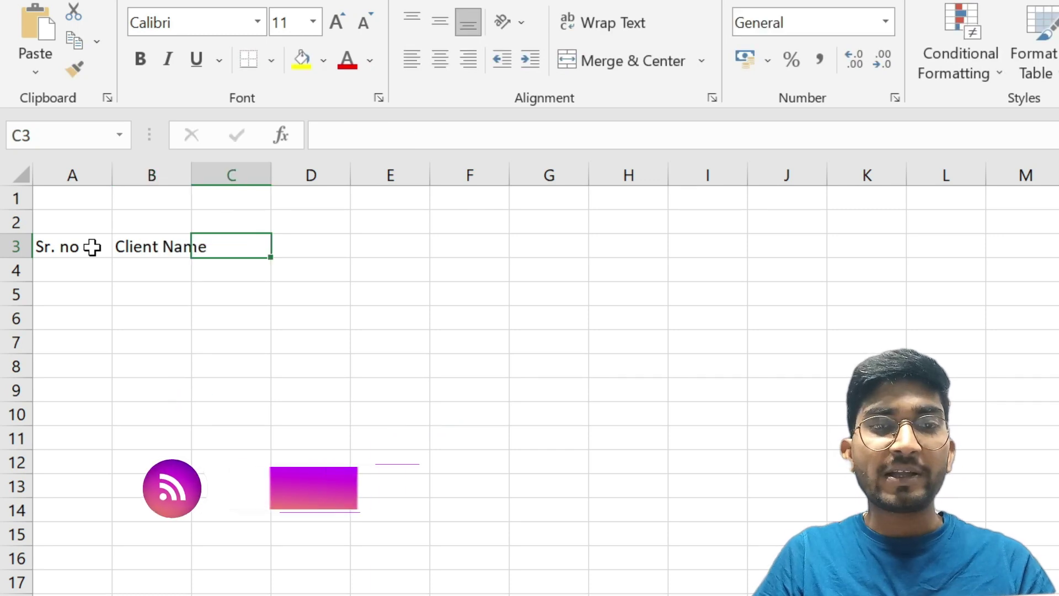
pyautogui.write('Loa')
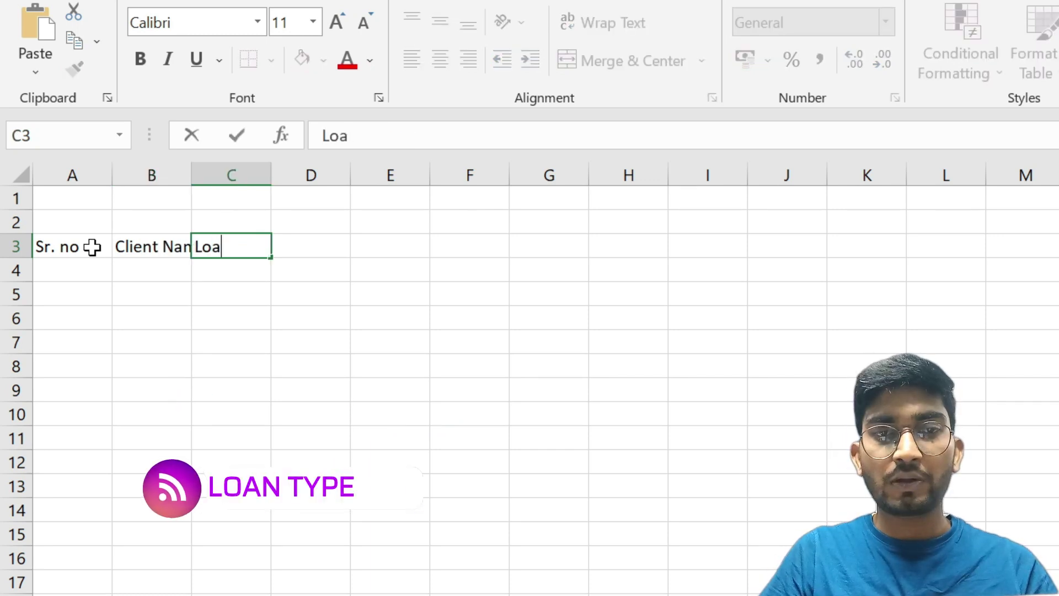
pyautogui.write('n Type')
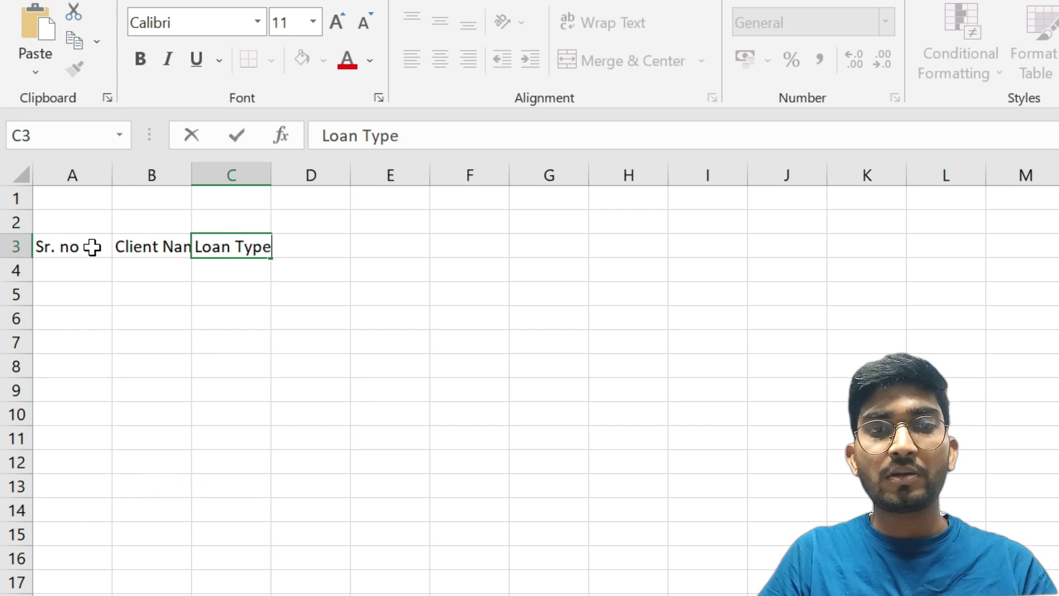
pyautogui.press('Tab')
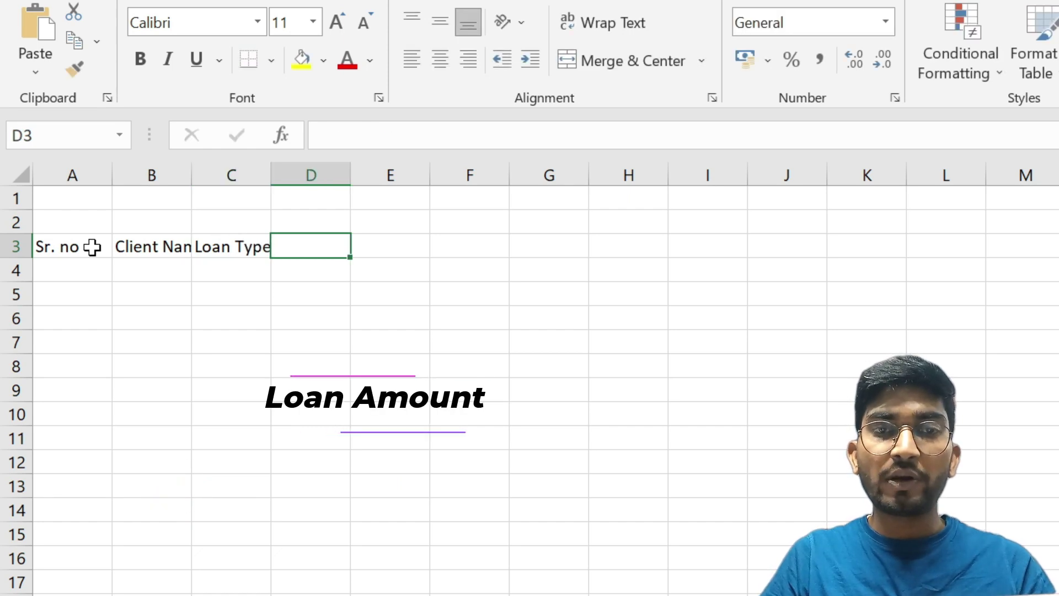
pyautogui.write('Lone')
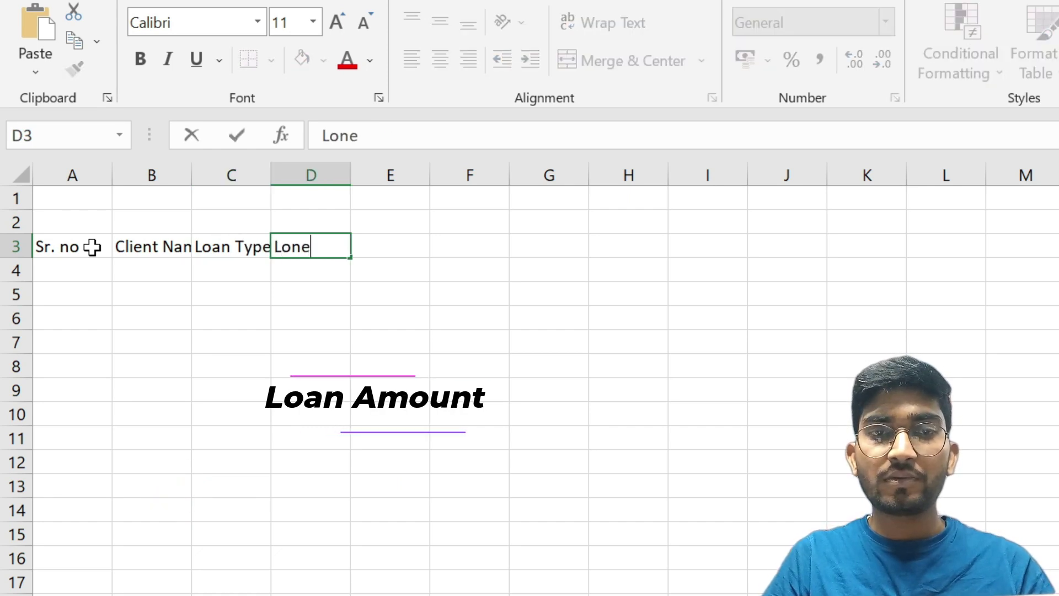
pyautogui.press('BackSpace')
pyautogui.press('BackSpace')
pyautogui.write('an Amou')
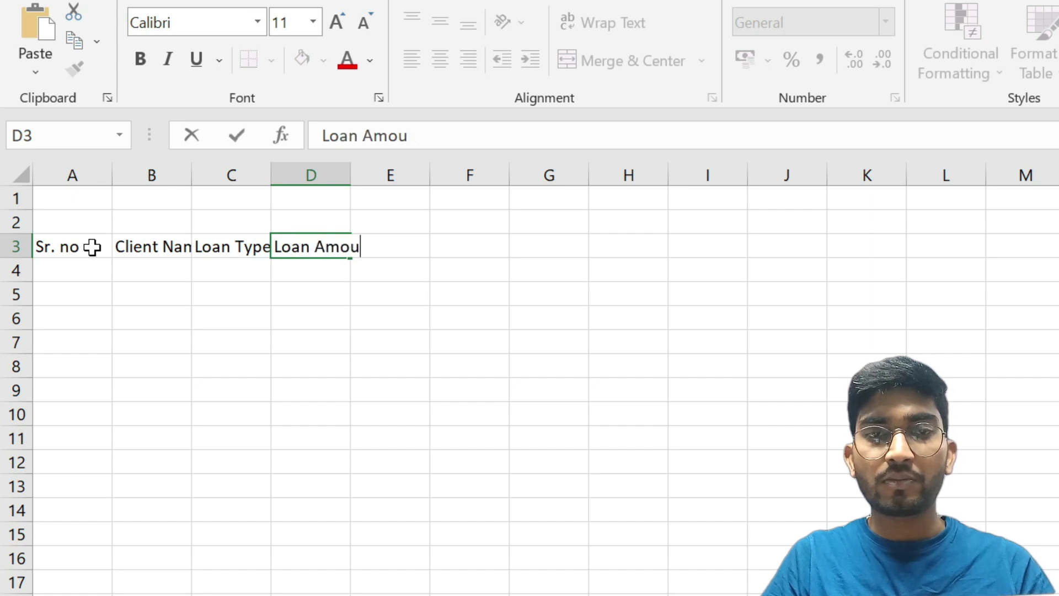
pyautogui.write('nt')
pyautogui.press('Tab')
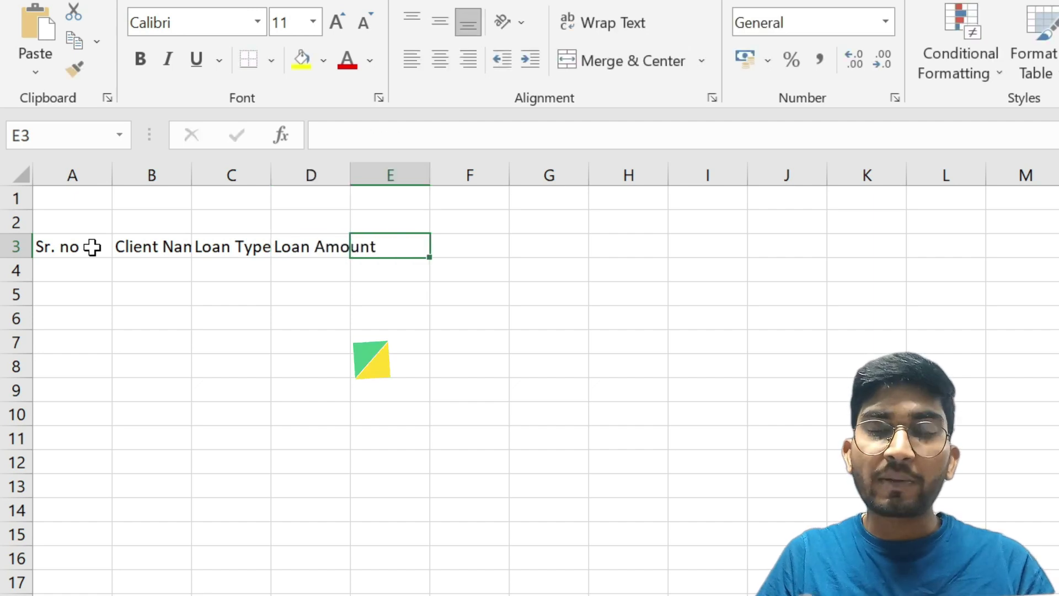
# Step: Enter the headers Rate of Internet, Duration, EMI, Total Amount and Internet in E3:I3
pyautogui.write('Rat')
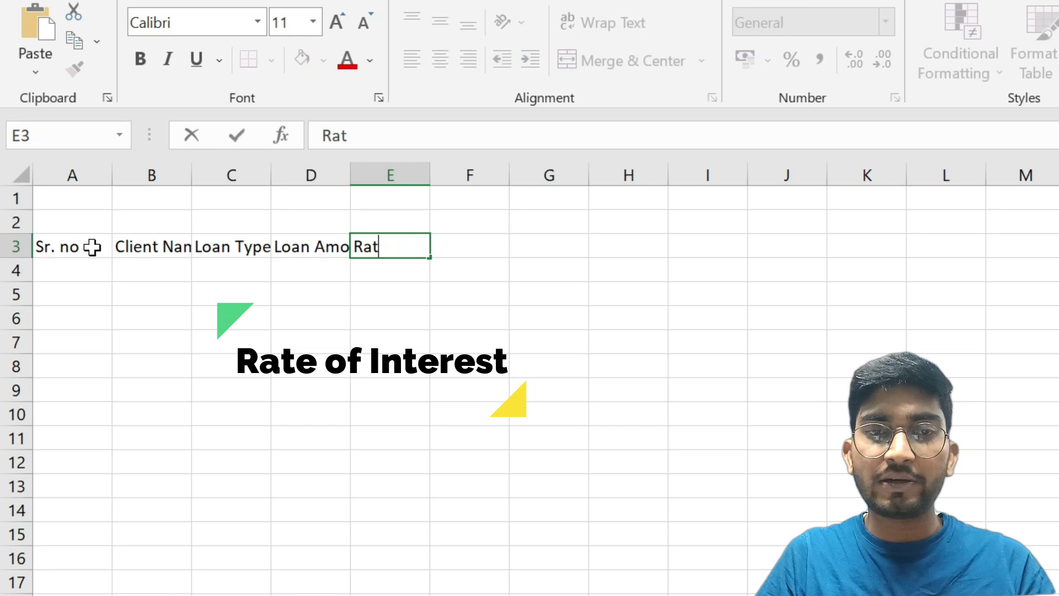
pyautogui.write('e of Internet')
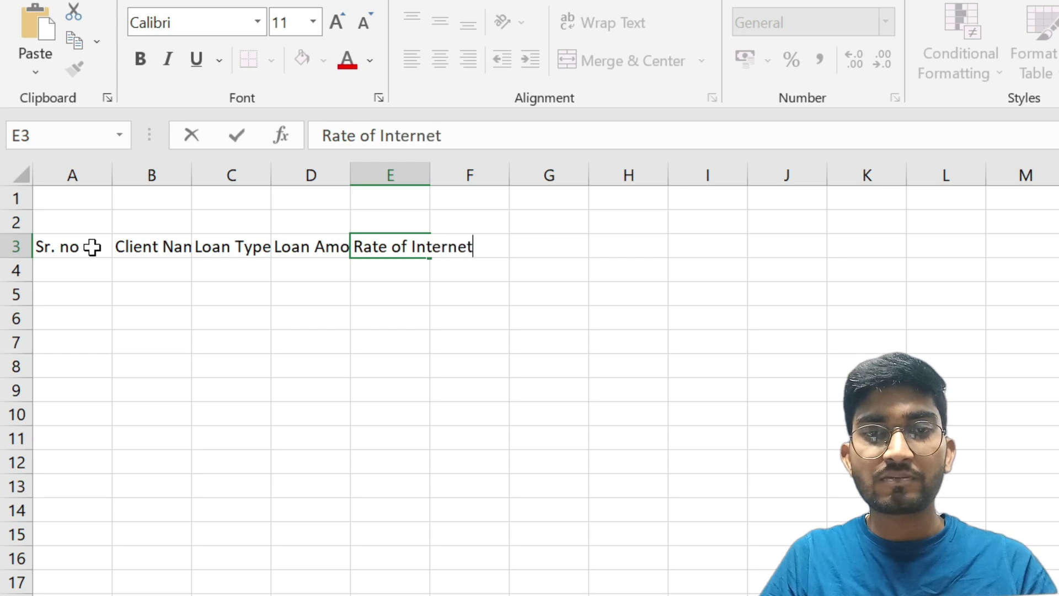
pyautogui.press('Tab')
pyautogui.write('Du')
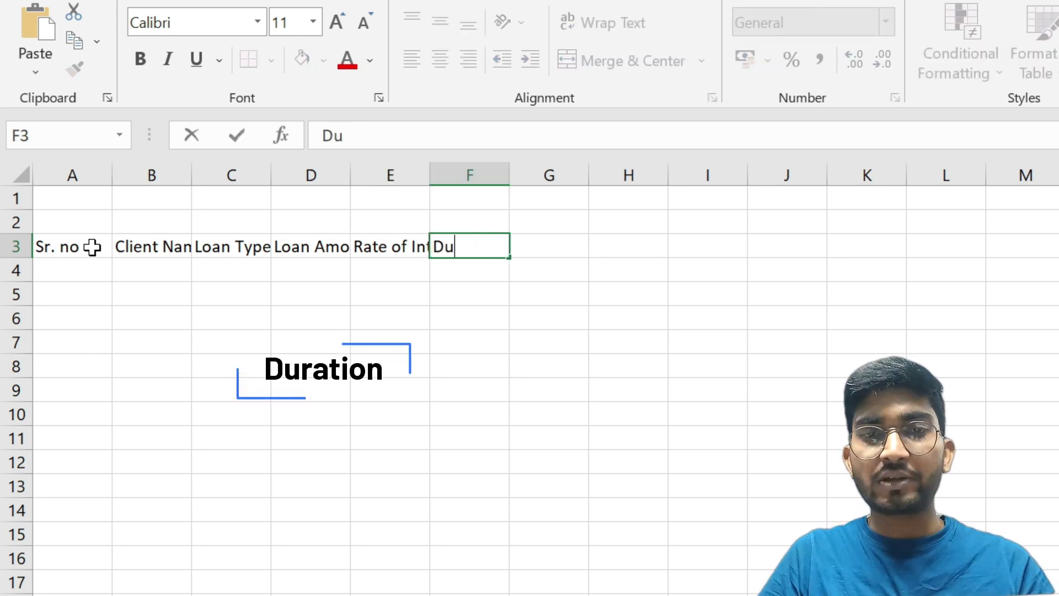
pyautogui.press('Tab')
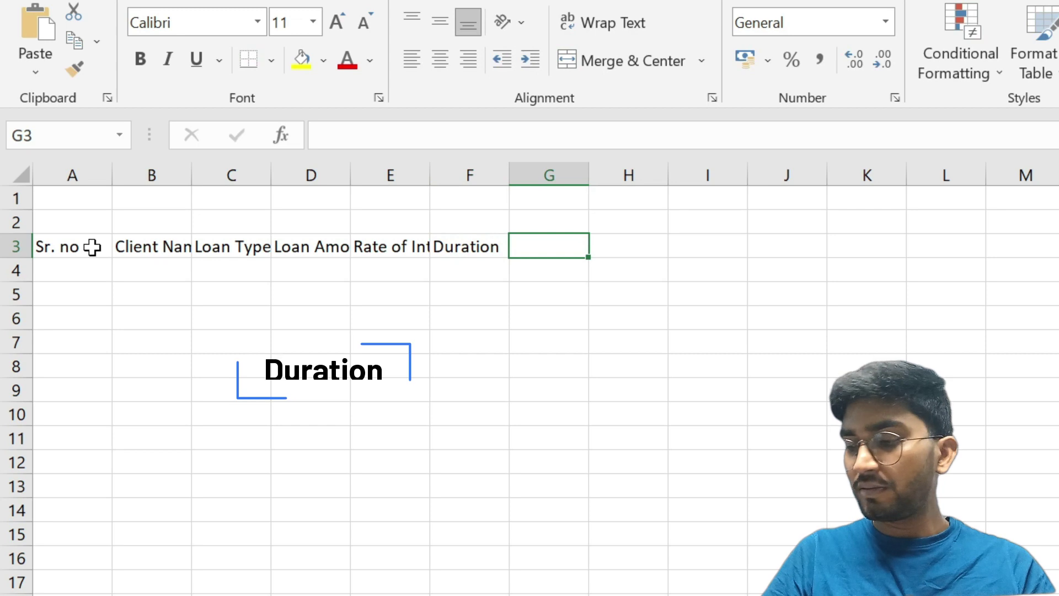
pyautogui.write('EMI')
pyautogui.press('Tab')
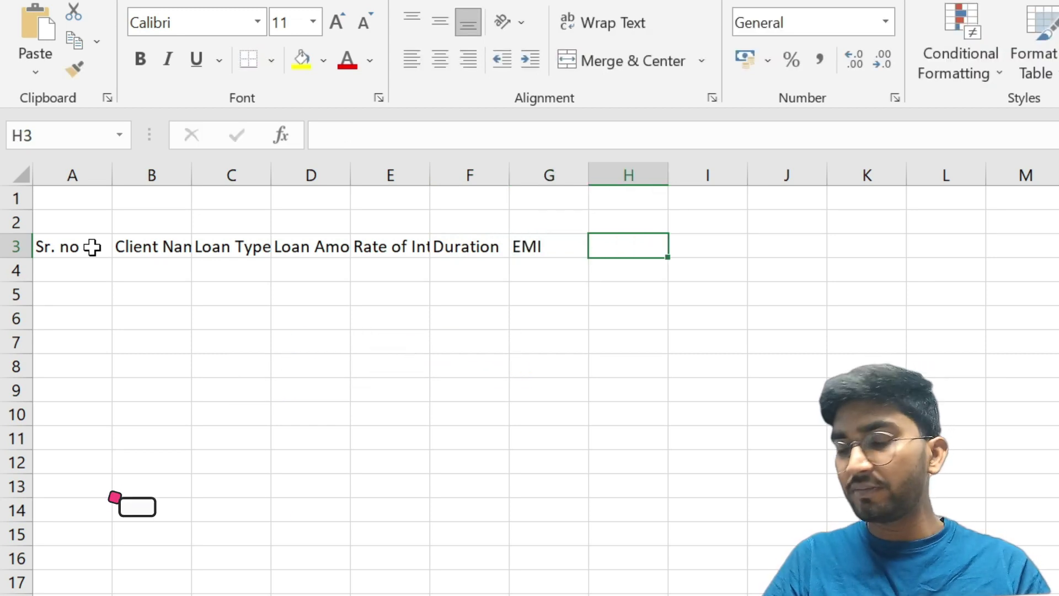
pyautogui.write('Total')
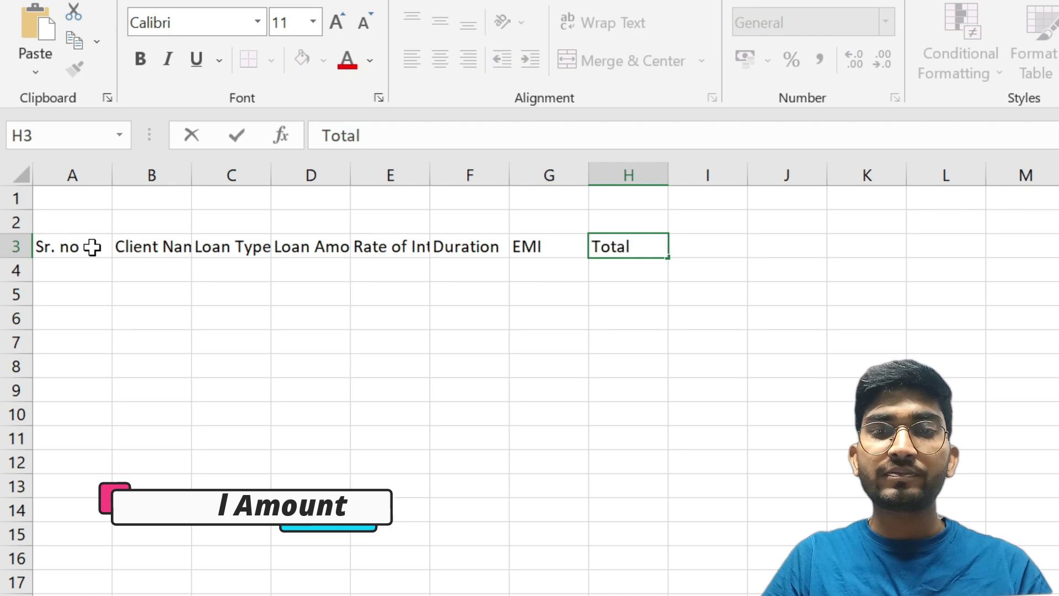
pyautogui.write('Amoun')
pyautogui.write('t')
pyautogui.press('Tab')
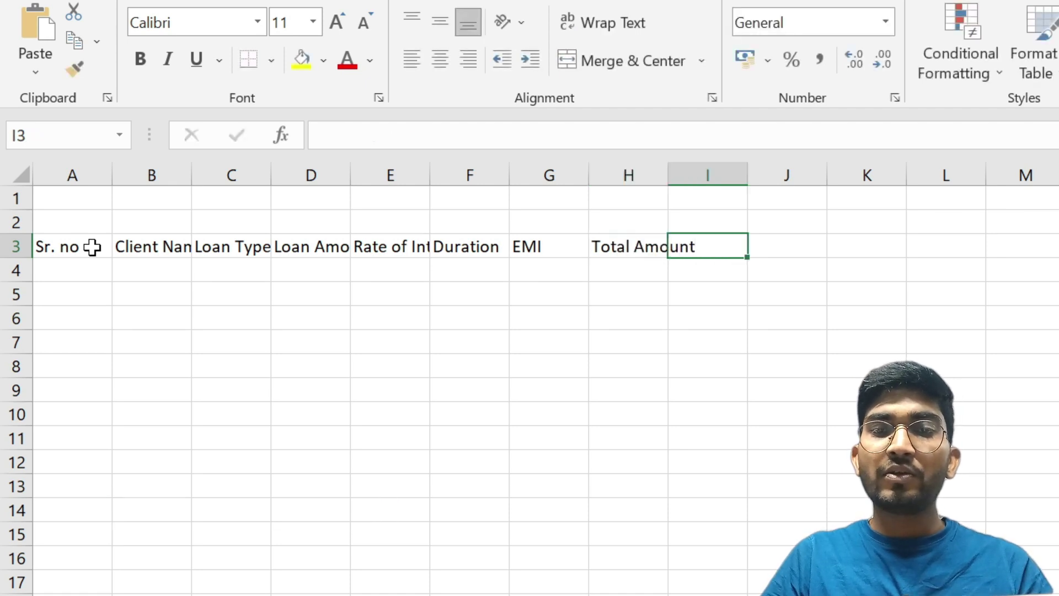
pyautogui.write('Internet')
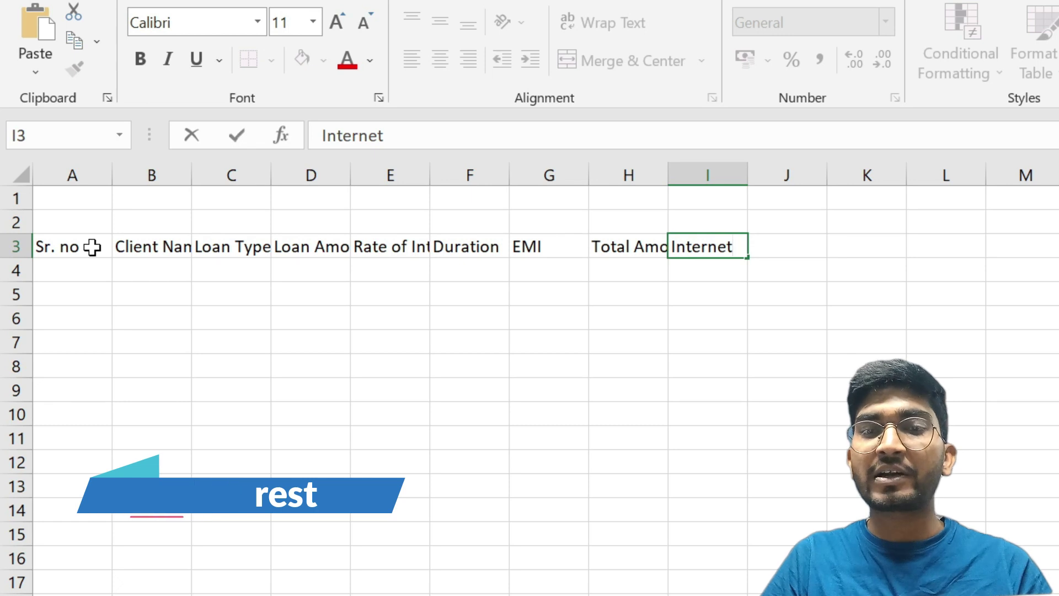
pyautogui.press('Return')
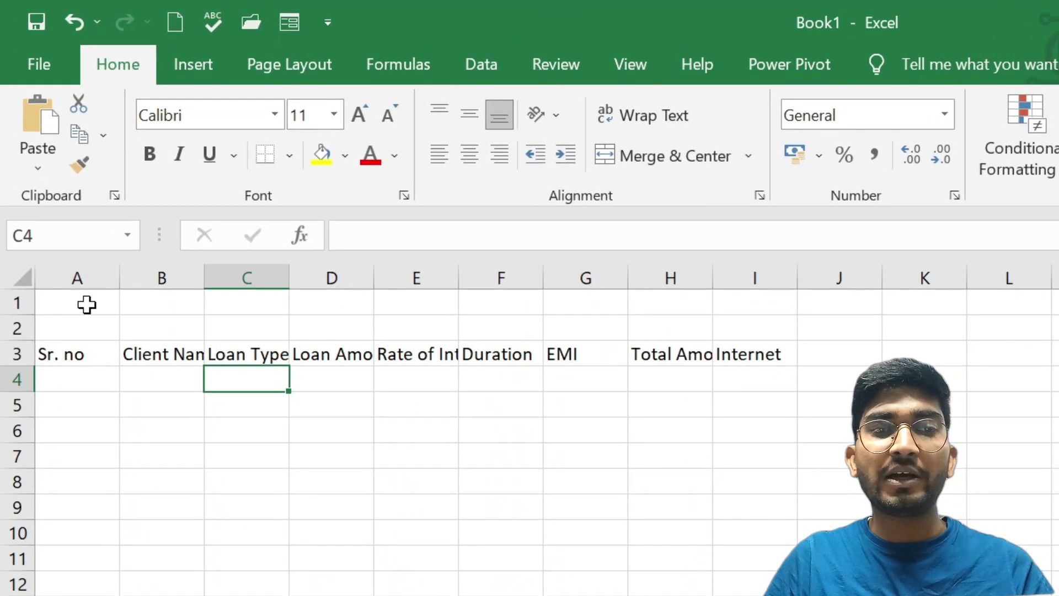
# Step: Merge and centre A1:I2, then type the title 'Bank Loan Data Sheet'
pyautogui.moveTo(86, 305); pyautogui.dragTo(729, 318)
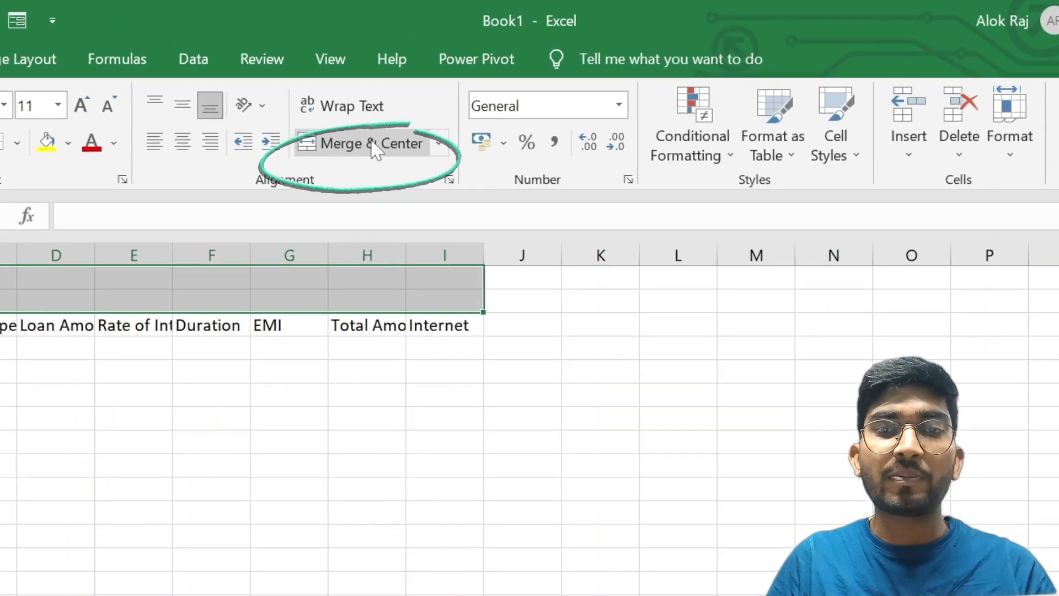
pyautogui.click(423, 99)
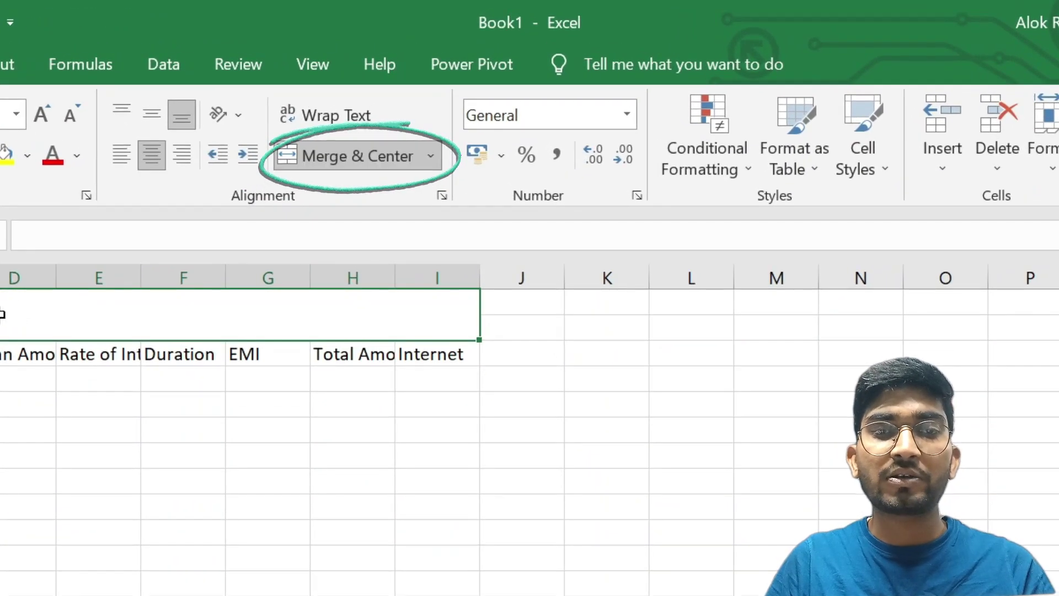
pyautogui.write('Bank L')
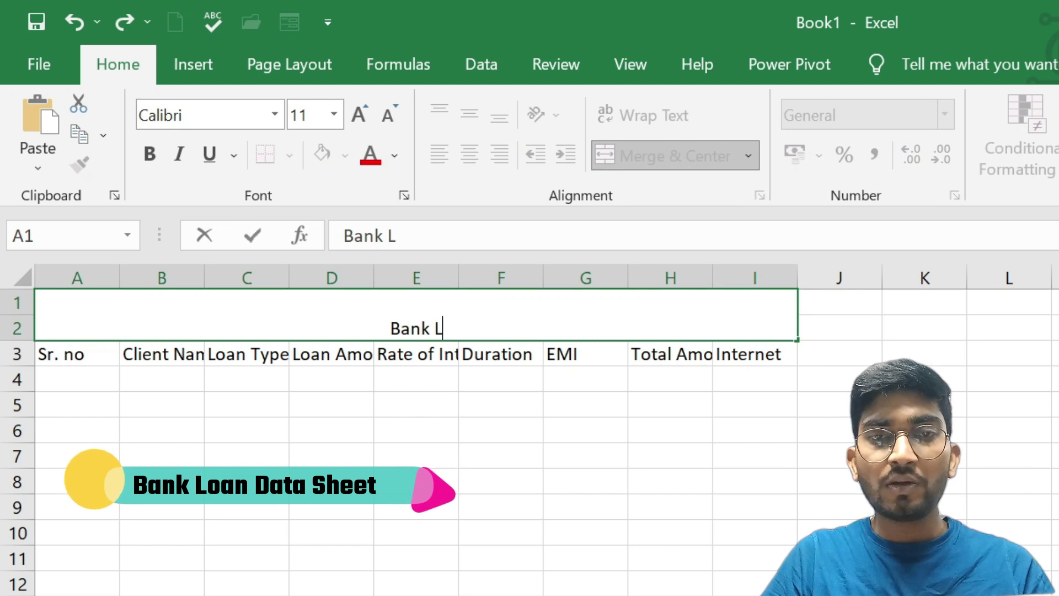
pyautogui.write('oan Data Sheet')
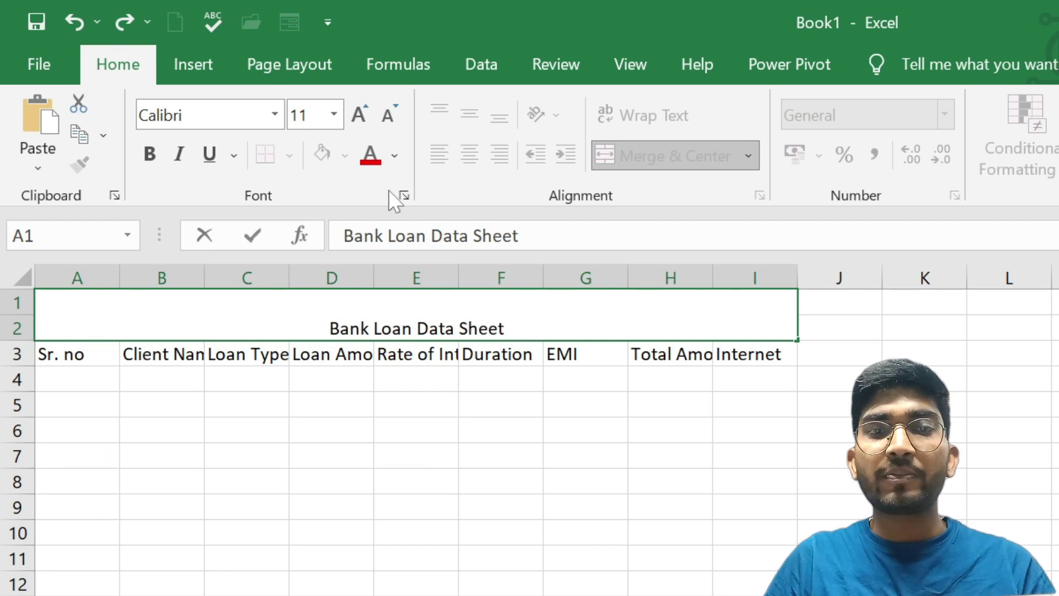
# Step: Middle-align the merged title cell and set its font to Teko
pyautogui.click(543, 502)
pyautogui.click(565, 329)
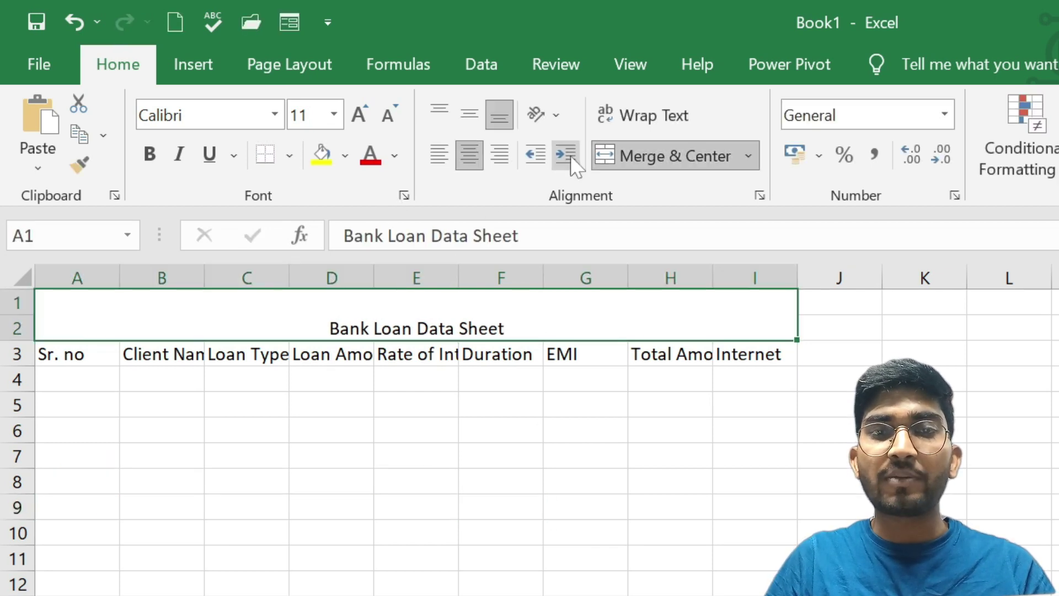
pyautogui.click(477, 120)
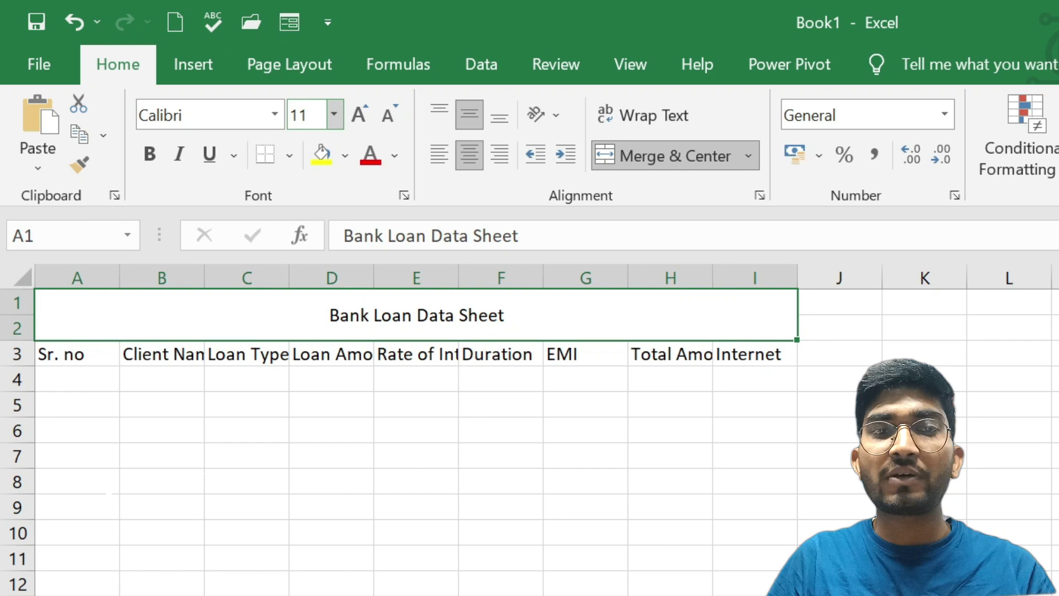
pyautogui.click(202, 115)
pyautogui.write('T')
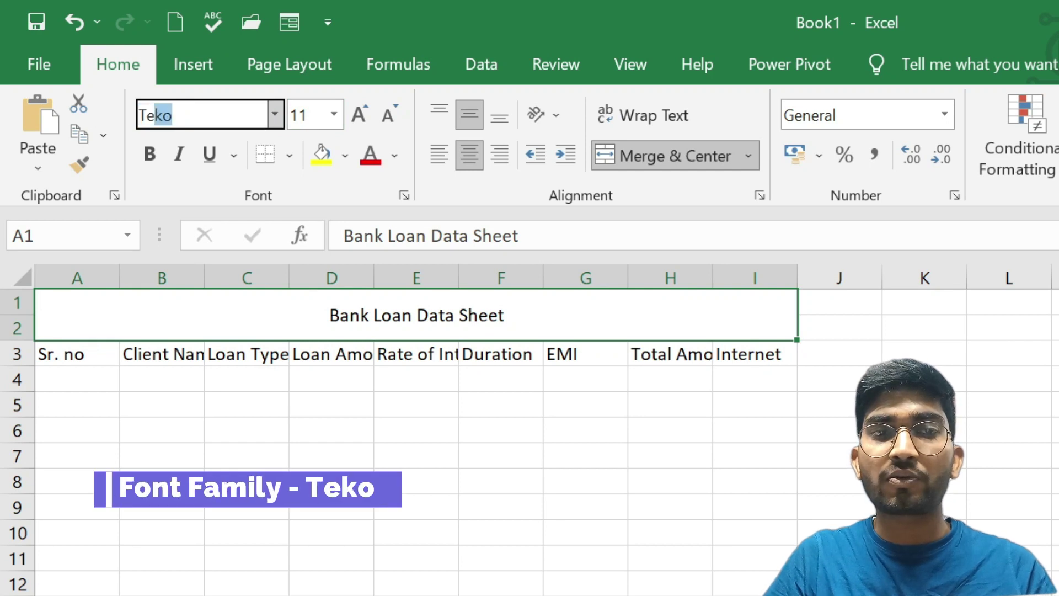
pyautogui.press('Return')
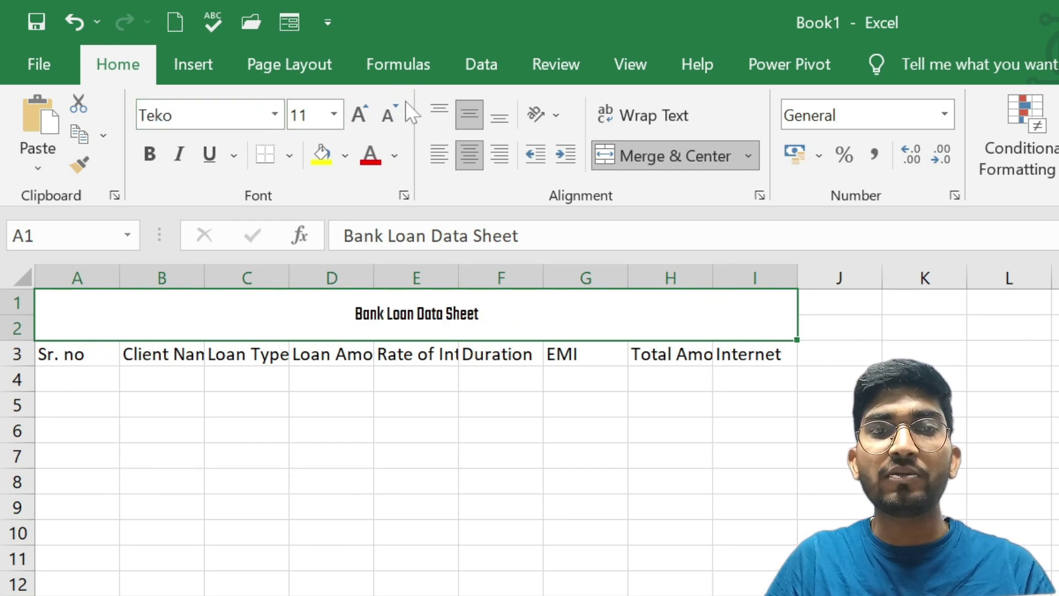
# Step: Increase the title font size to 28 and give it a green fill
pyautogui.click(360, 114)
pyautogui.click(360, 114)
pyautogui.click(360, 115)
pyautogui.click(360, 115)
pyautogui.click(360, 115)
pyautogui.click(360, 115)
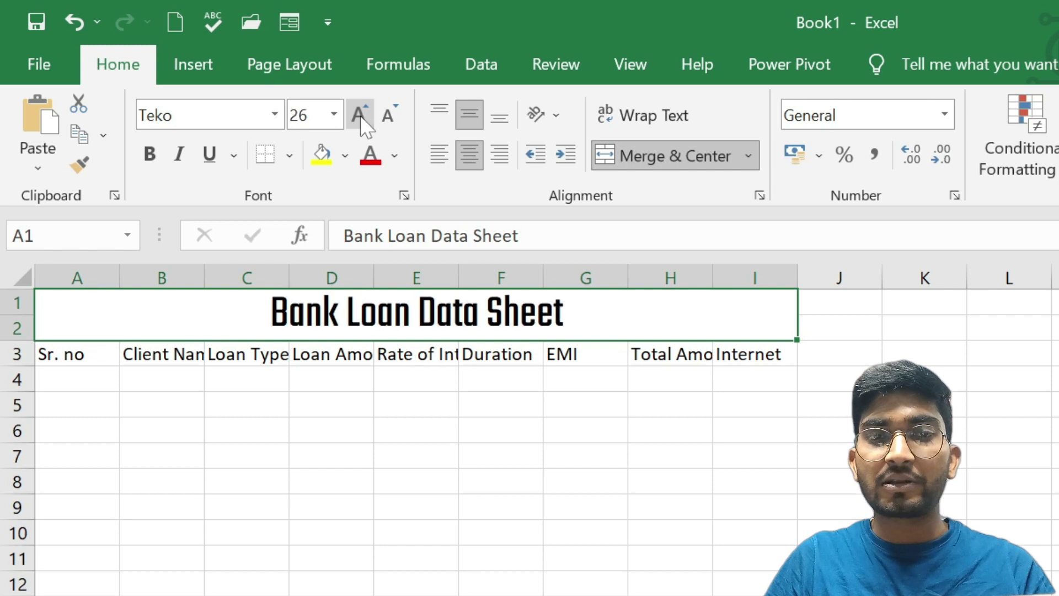
pyautogui.click(360, 115)
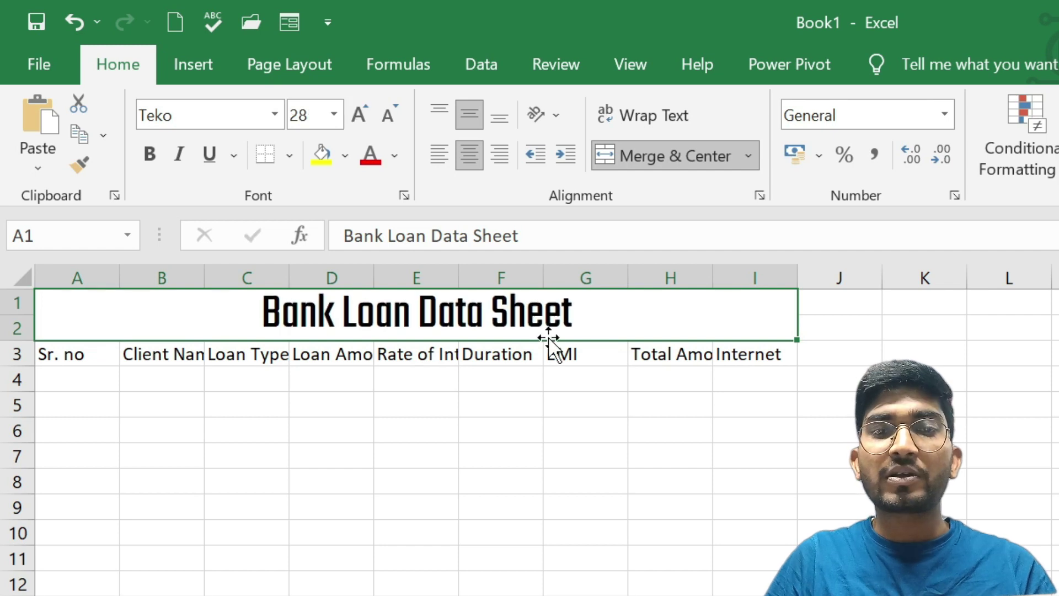
pyautogui.click(345, 156)
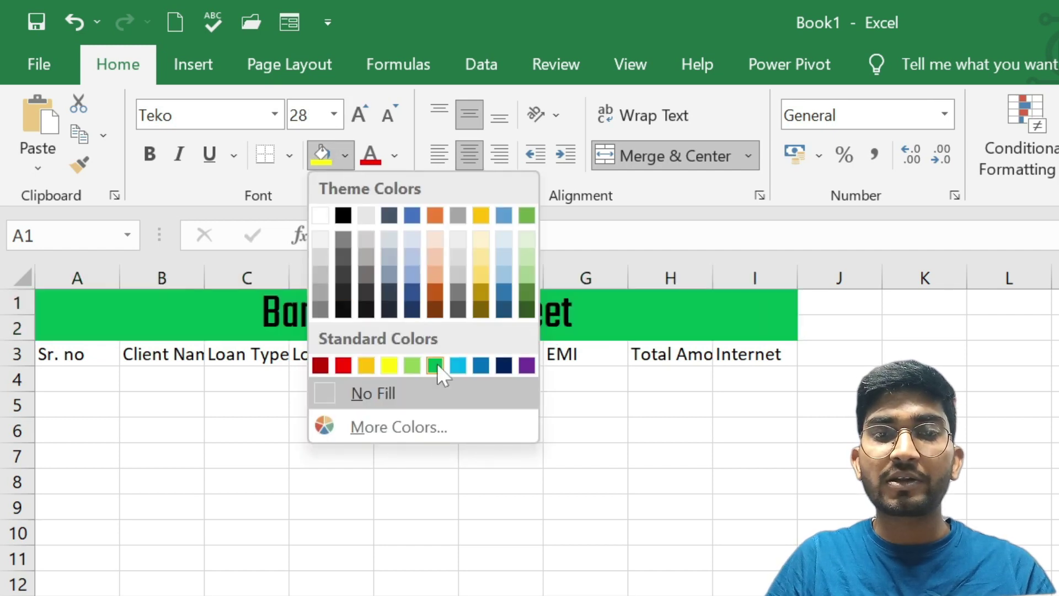
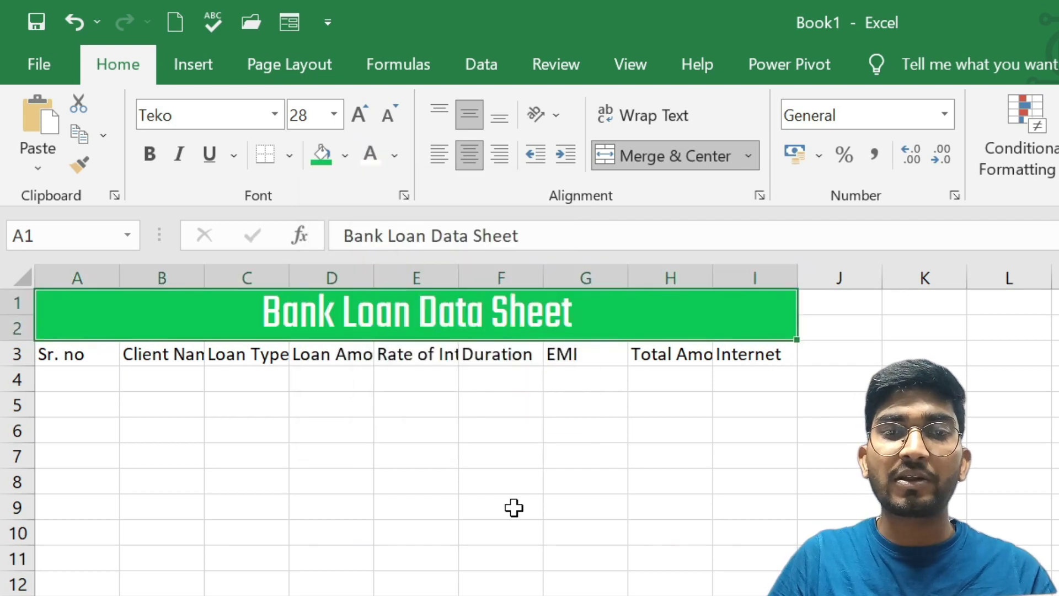
# Step: Widen the Client Name column and auto-fit columns A–I to their row 3 headers
pyautogui.click(514, 508)
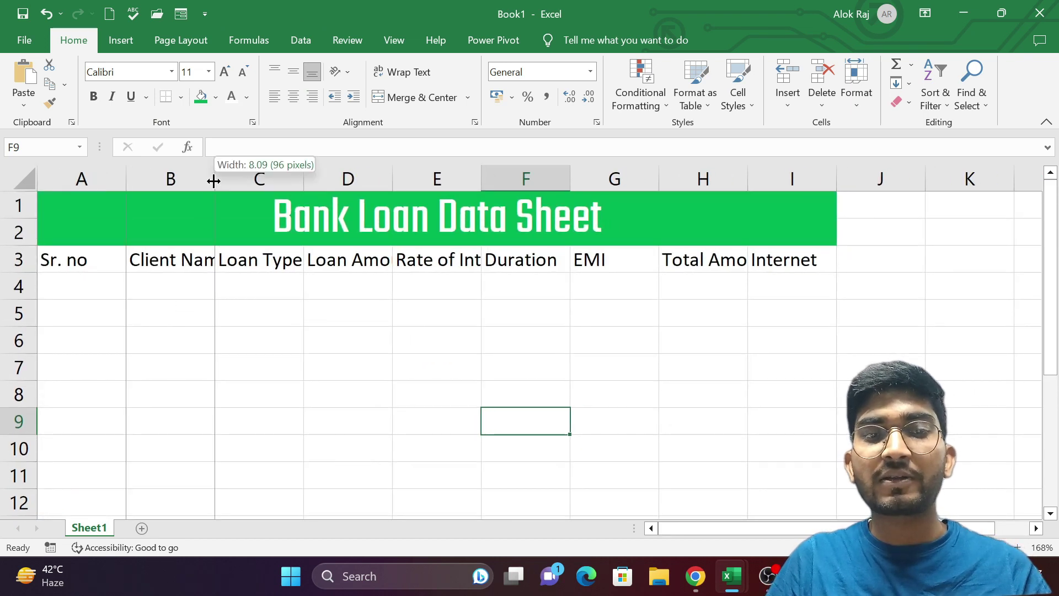
pyautogui.moveTo(213, 180); pyautogui.dragTo(227, 181)
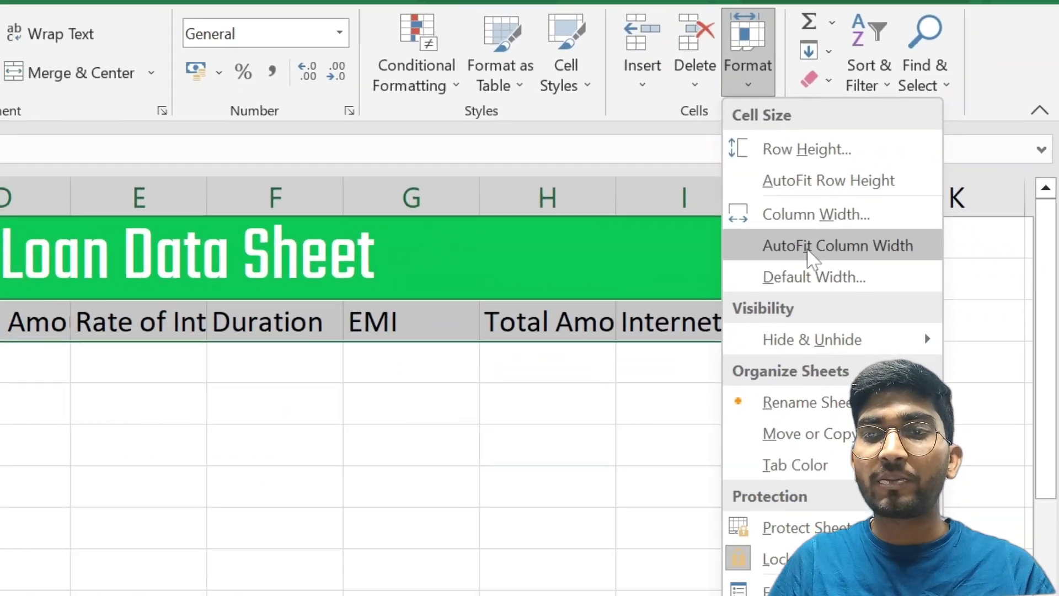
pyautogui.click(798, 256)
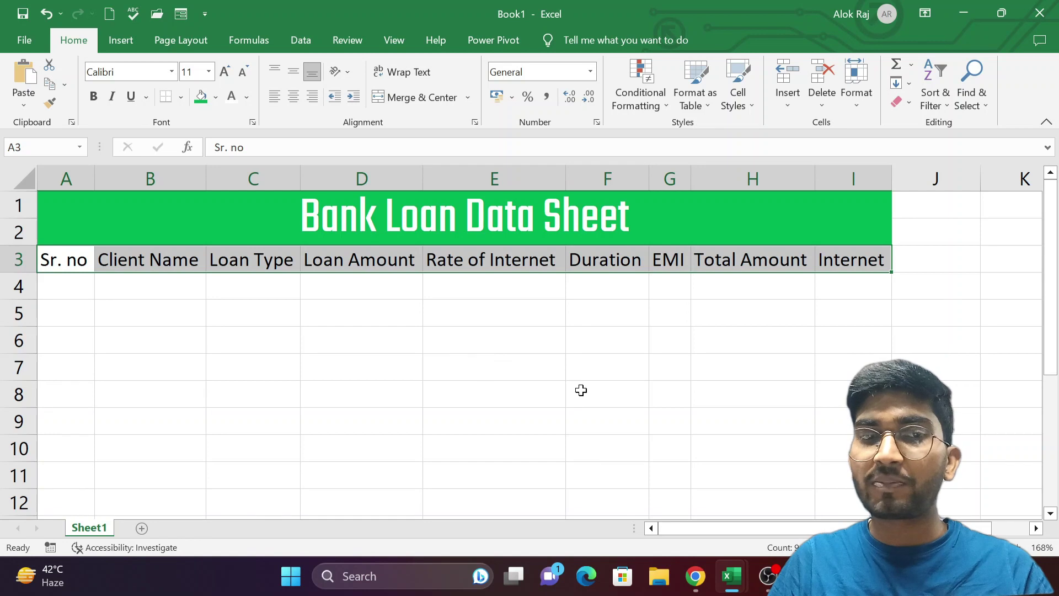
# Step: Enter 1 in A4 and fill a linear column series with step 1 down to 100
pyautogui.click(64, 286)
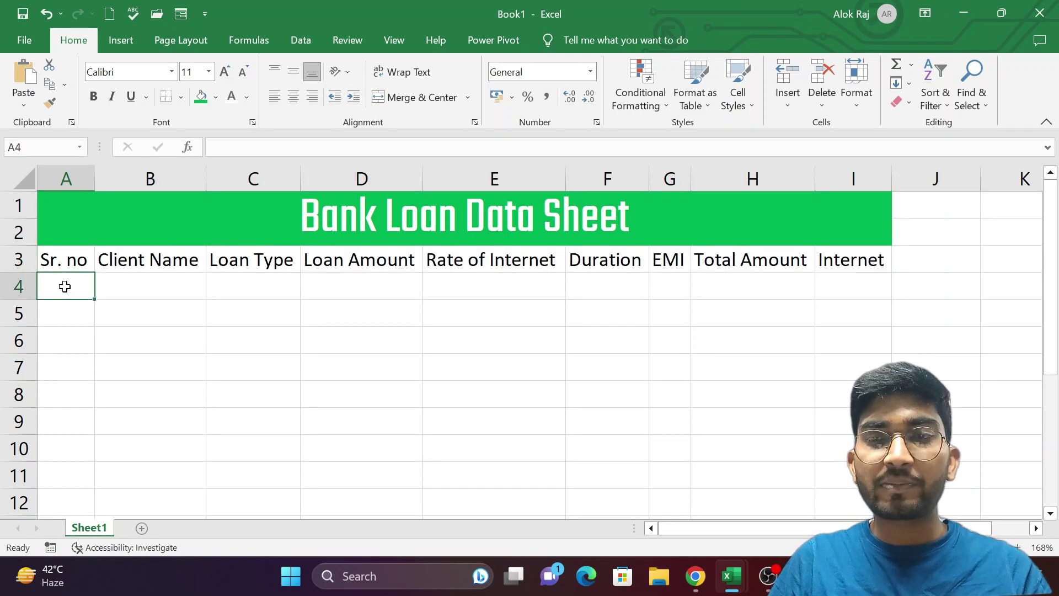
pyautogui.write('1')
pyautogui.click(71, 286)
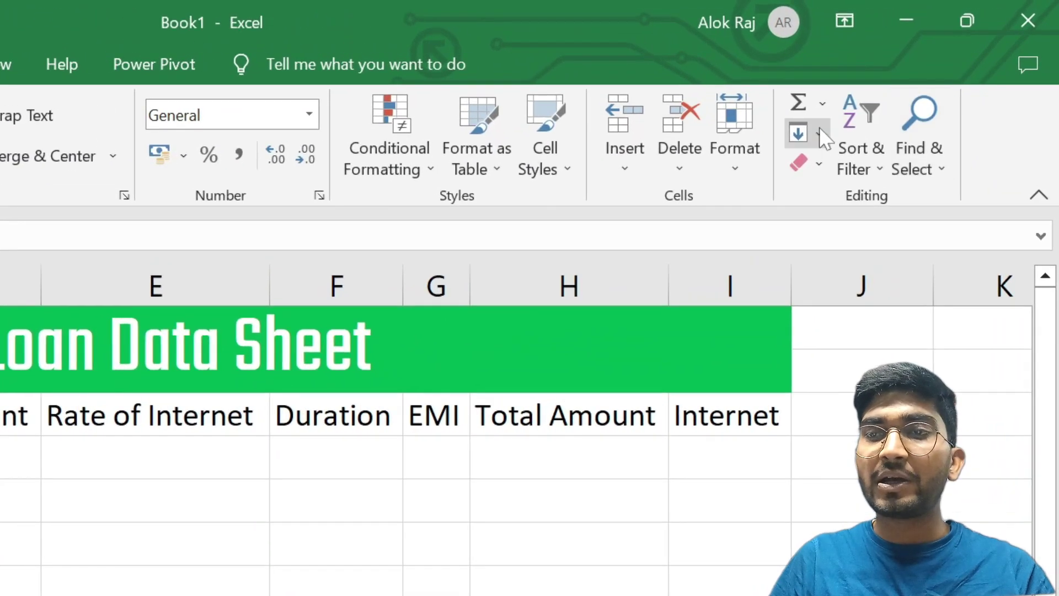
pyautogui.click(819, 130)
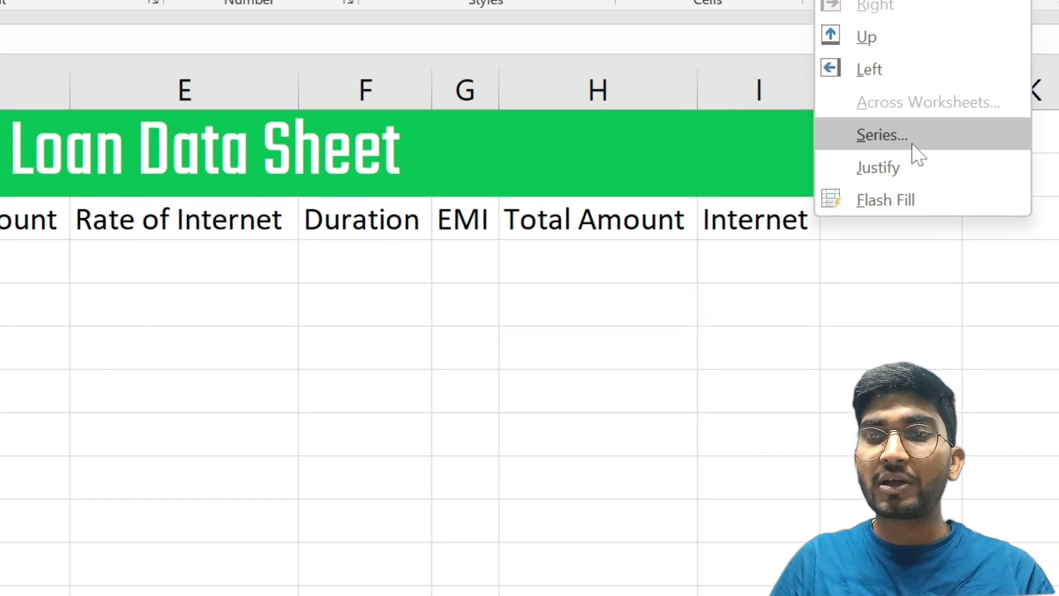
pyautogui.click(867, 292)
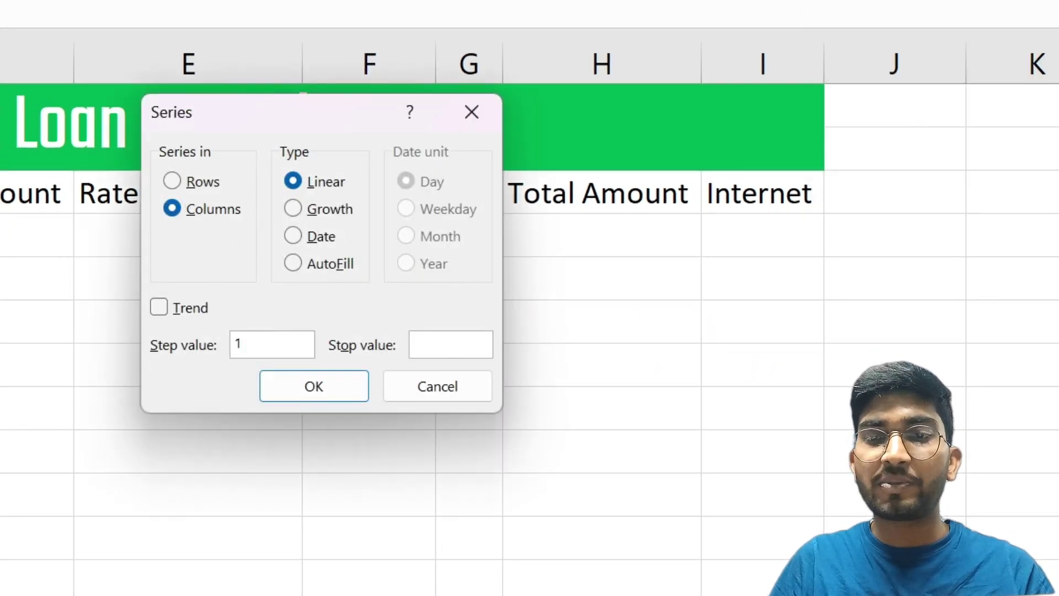
pyautogui.write('100')
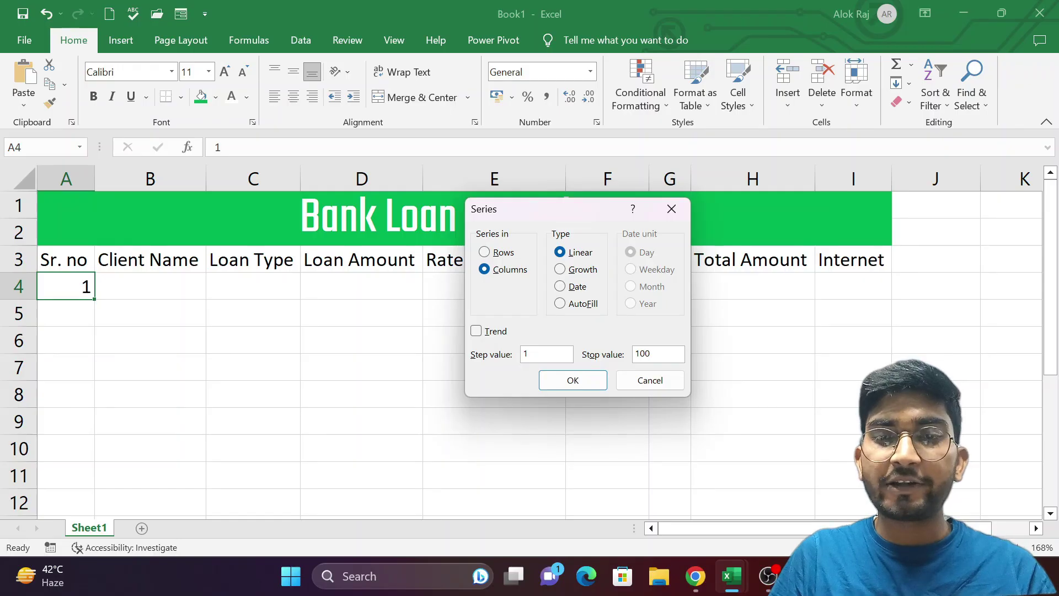
pyautogui.click(565, 387)
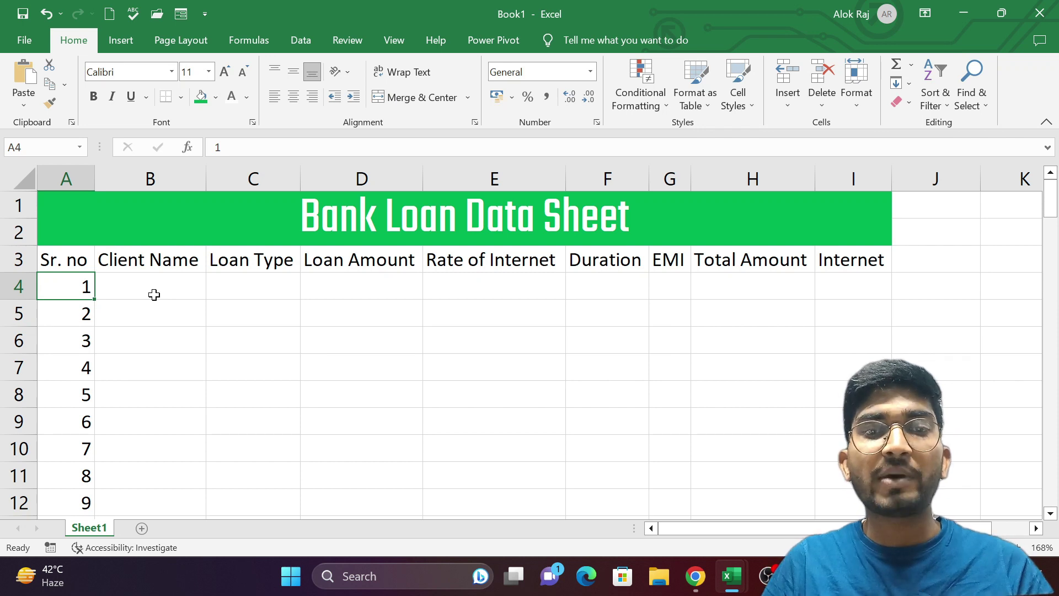
# Step: Select the table from the A3 header to the last numbered row and apply All Borders
pyautogui.click(73, 252)
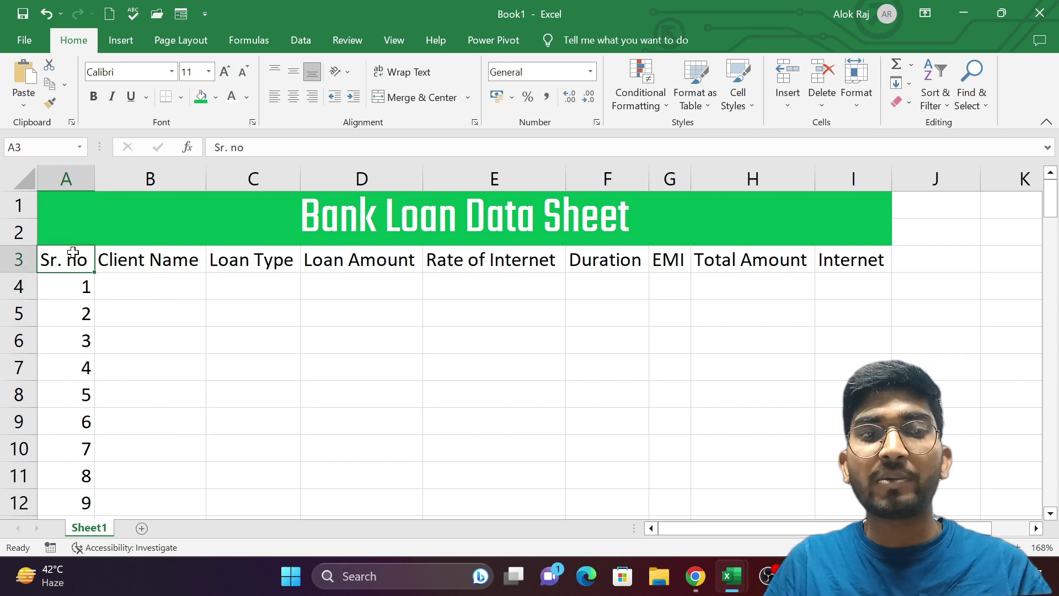
pyautogui.hotkey('ctrl', 'shift', 'Right')
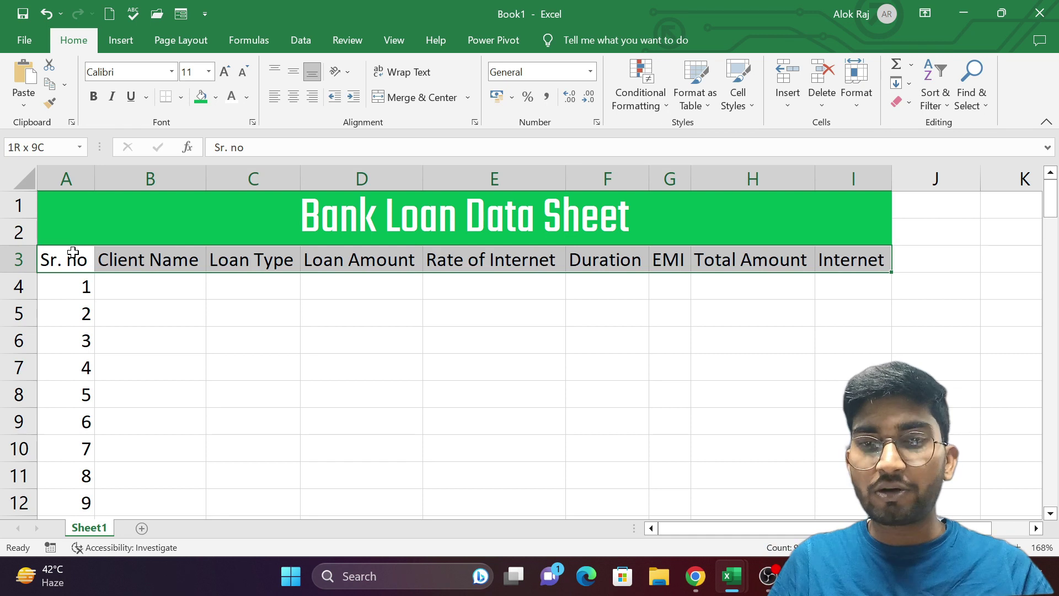
pyautogui.hotkey('ctrl', 'shift', 'Down')
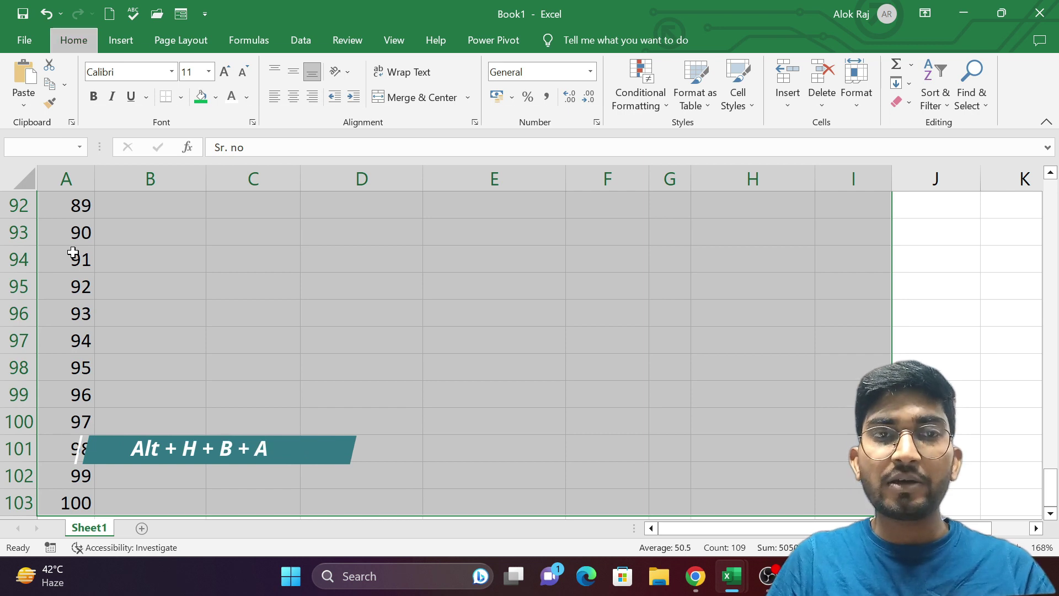
pyautogui.hotkey('alt', 'h')
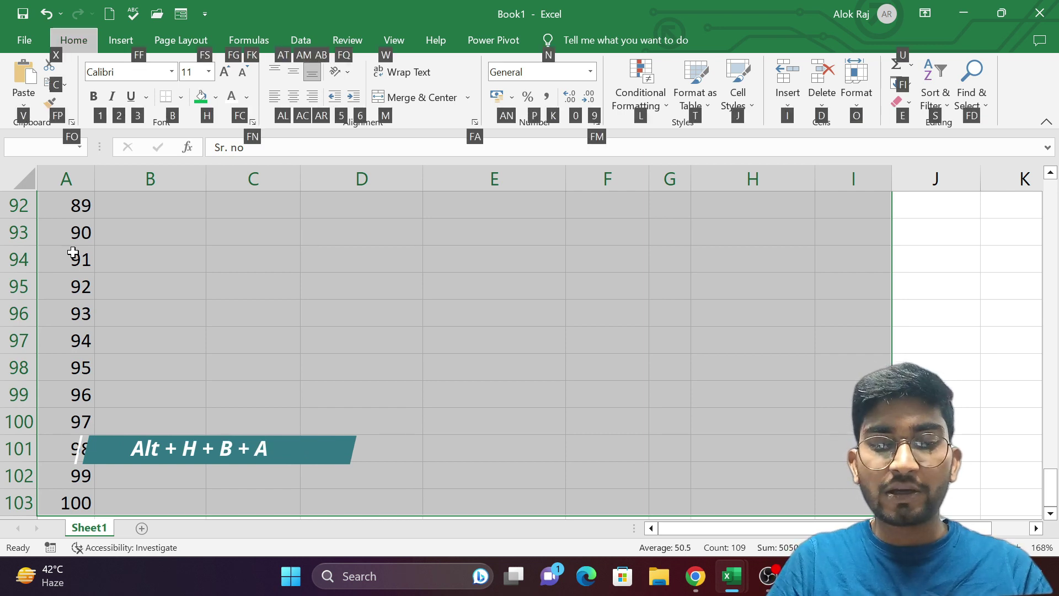
pyautogui.press('b')
pyautogui.press('a')
pyautogui.scroll(20, 73, 252)
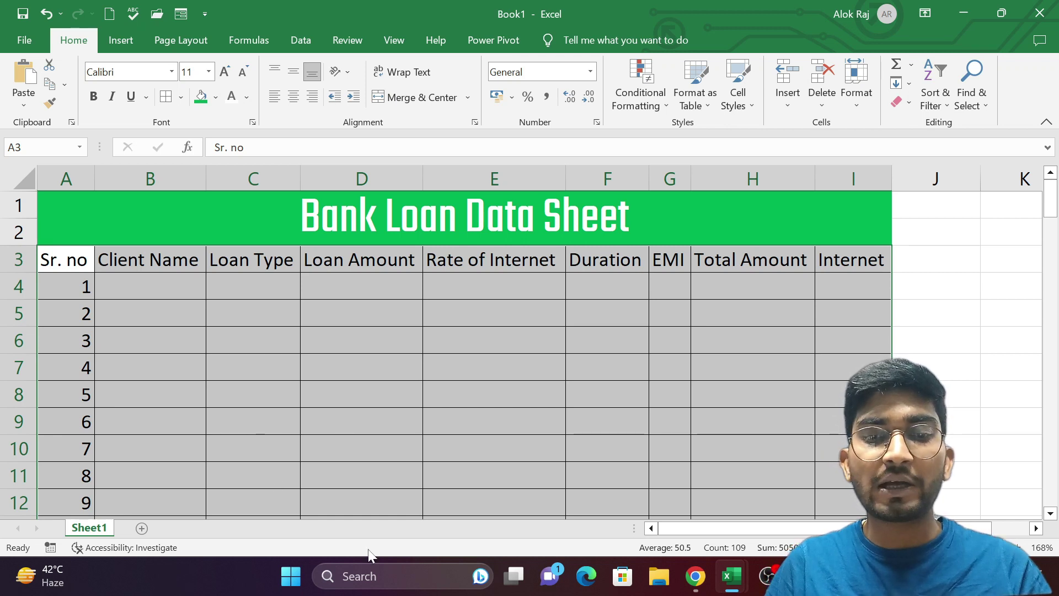
pyautogui.moveTo(730, 576)
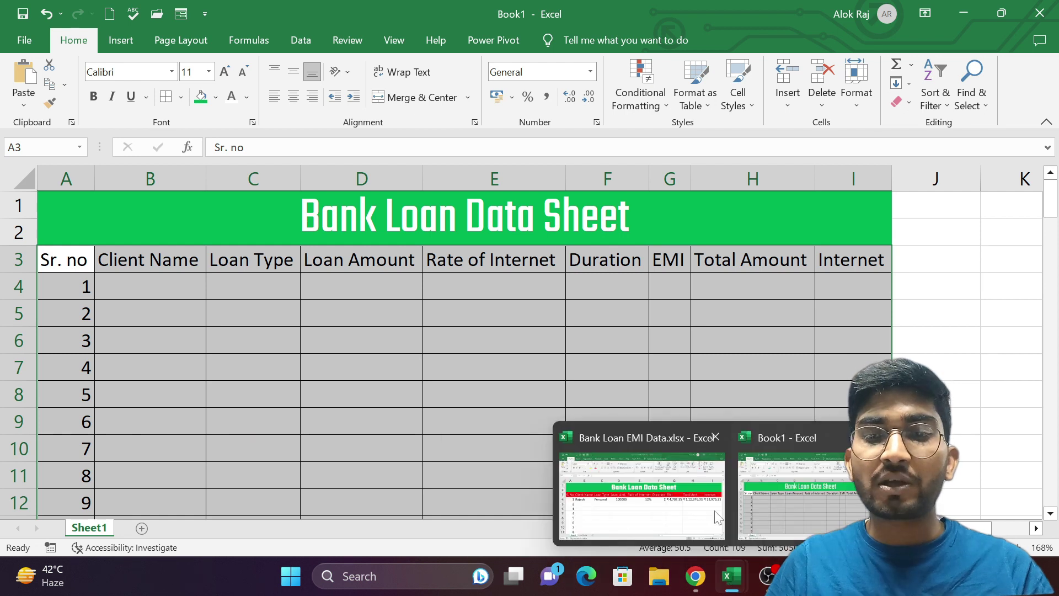
# Step: Copy the loan types and rates table from Bank Loan EMI Data's Loan Types sheet into B2 of Book1
pyautogui.click(717, 517)
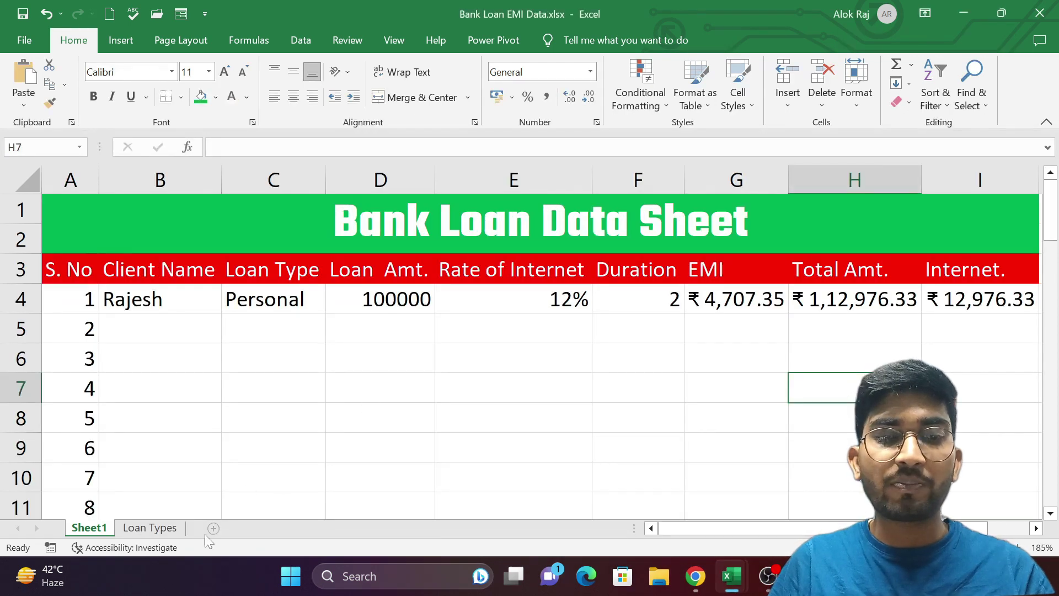
pyautogui.click(160, 528)
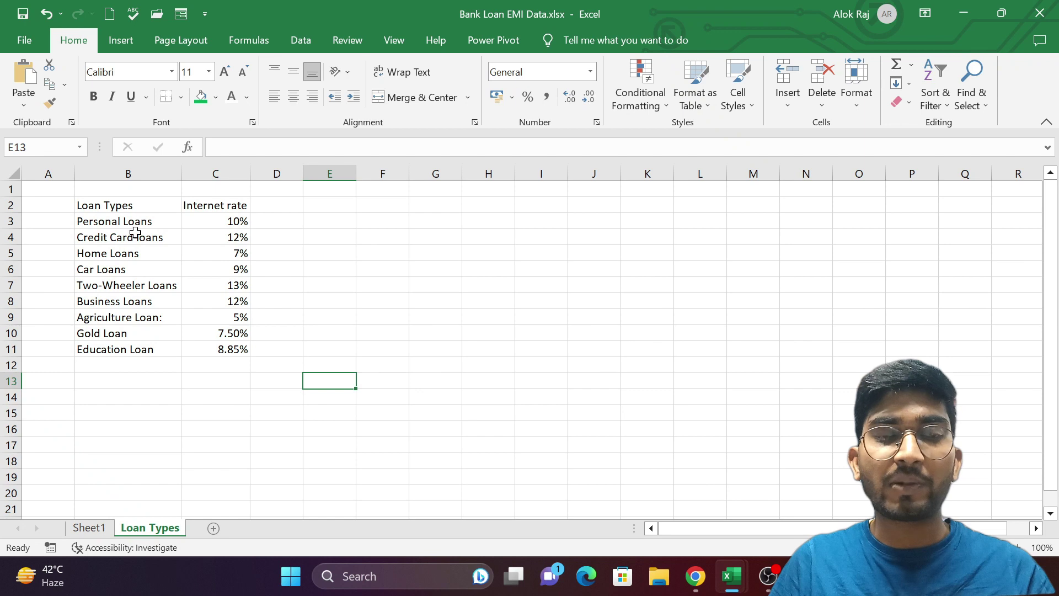
pyautogui.moveTo(94, 208); pyautogui.dragTo(237, 347)
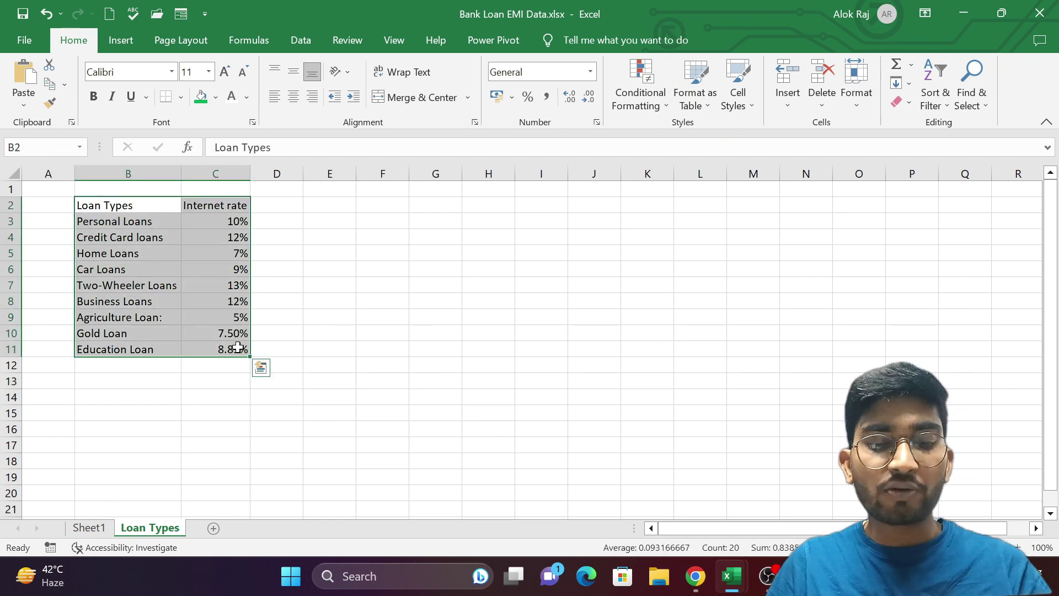
pyautogui.hotkey('ctrl', 'c')
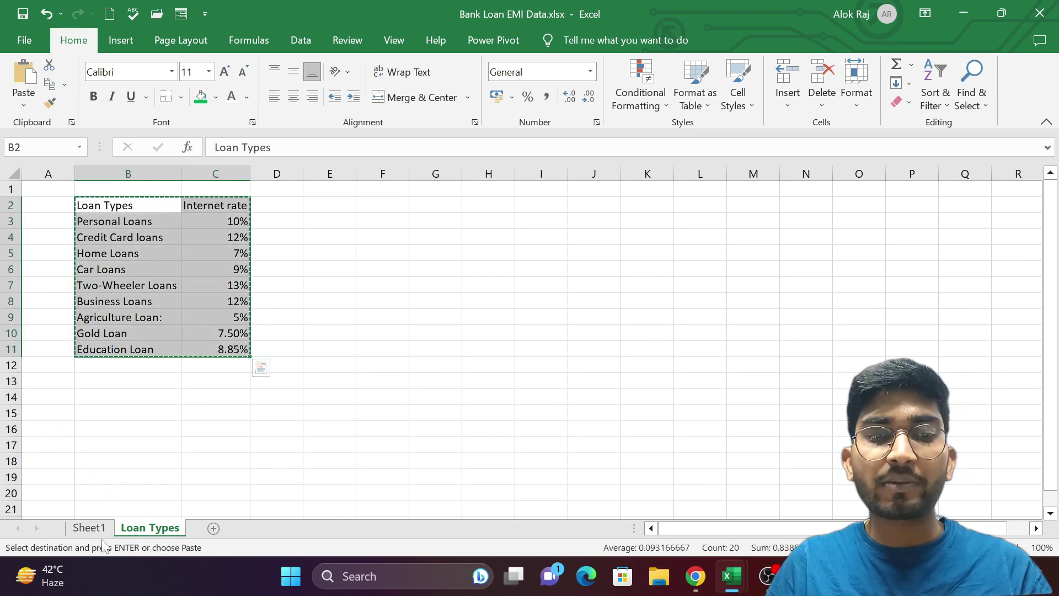
pyautogui.click(102, 530)
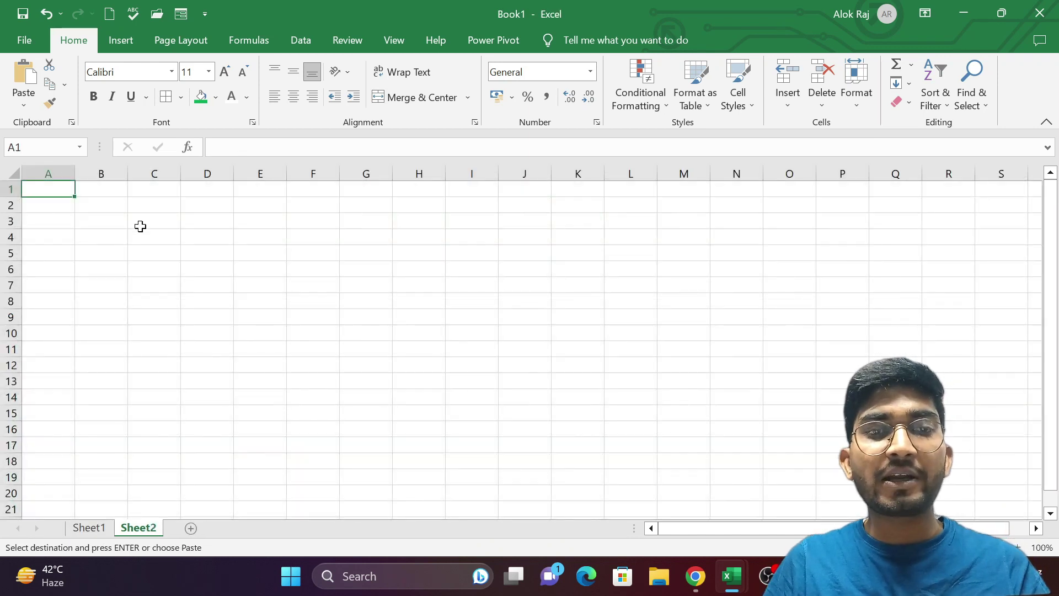
pyautogui.click(108, 204)
pyautogui.hotkey('ctrl', 'v')
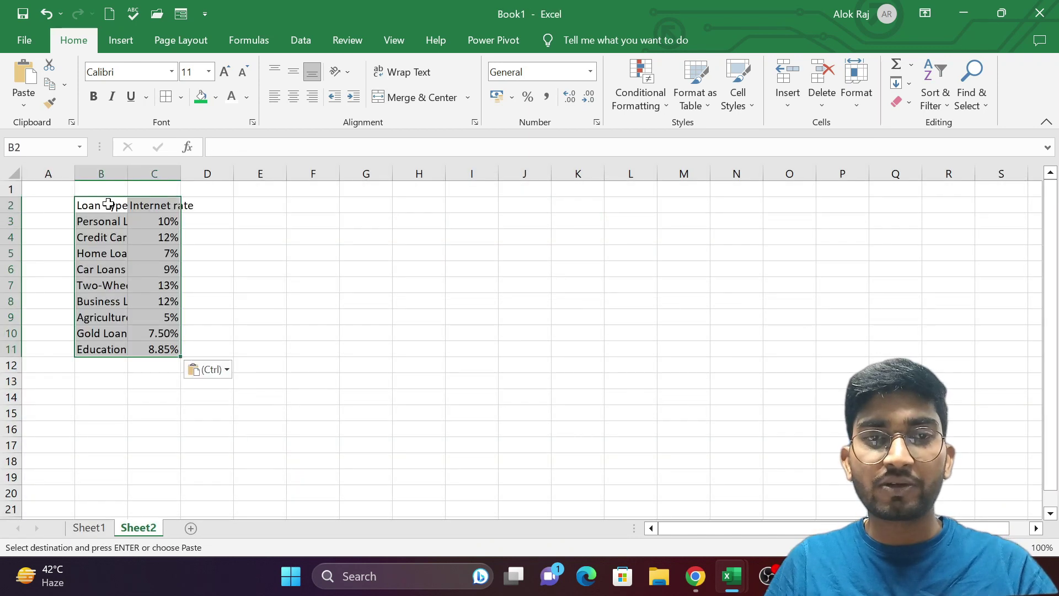
# Step: Auto-fit columns B and C, and rename the sheets 'Loan type sheet' and 'Loan Data type'
pyautogui.doubleClick(130, 174)
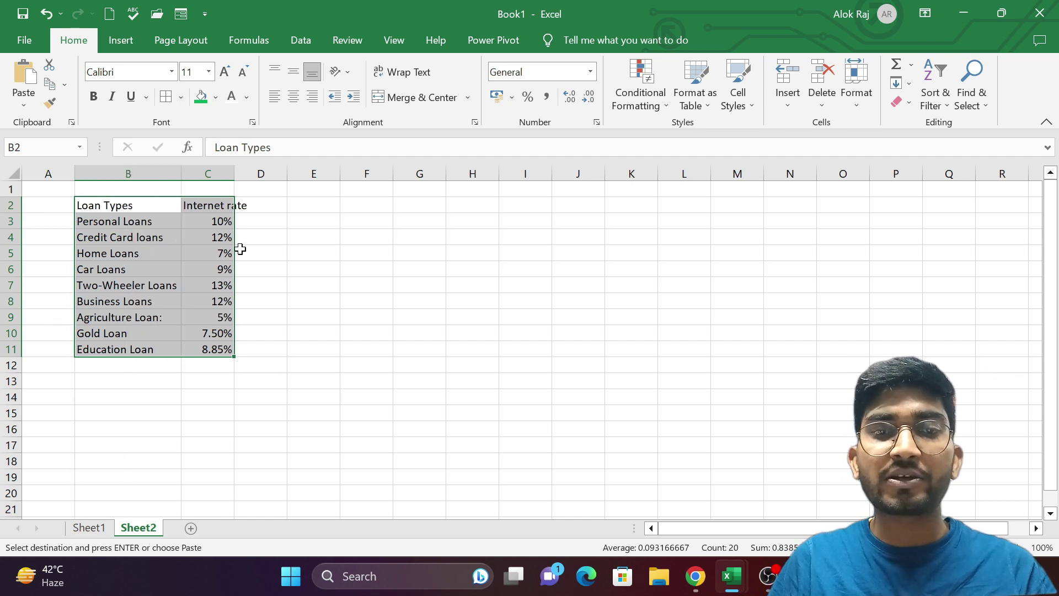
pyautogui.doubleClick(234, 173)
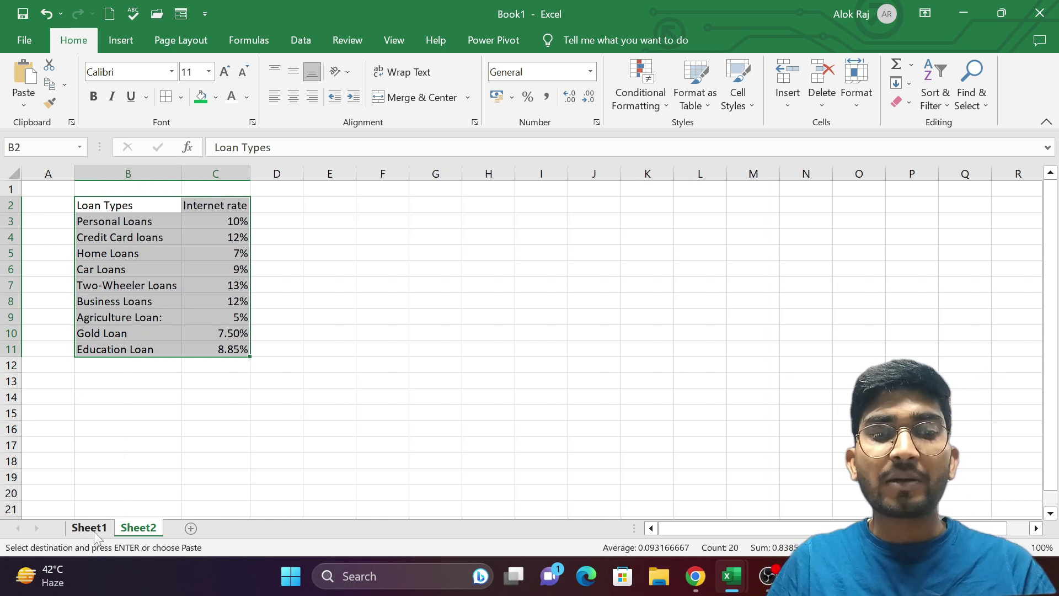
pyautogui.doubleClick(144, 530)
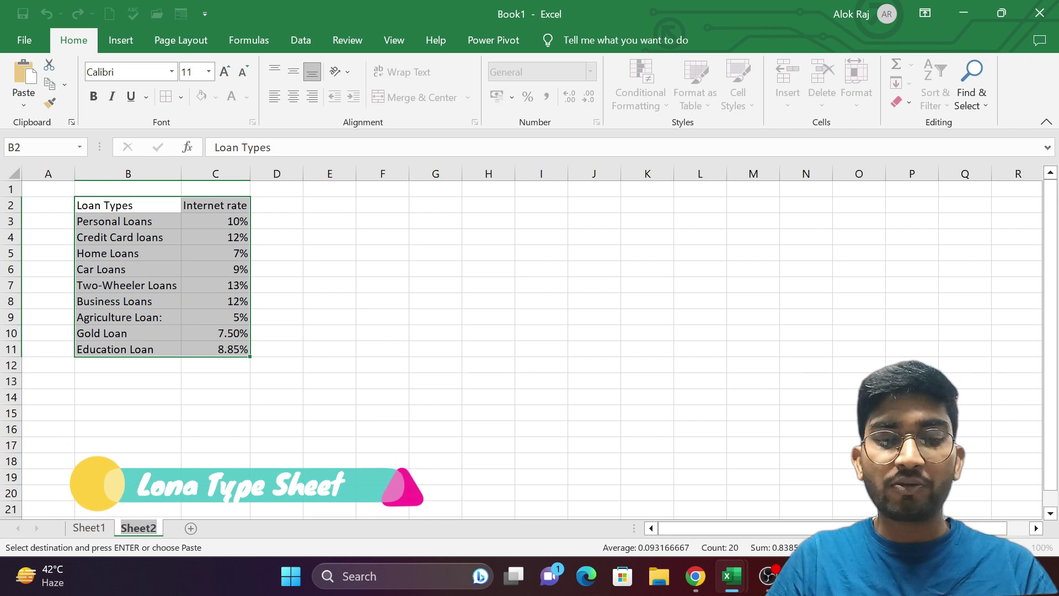
pyautogui.write('Loan')
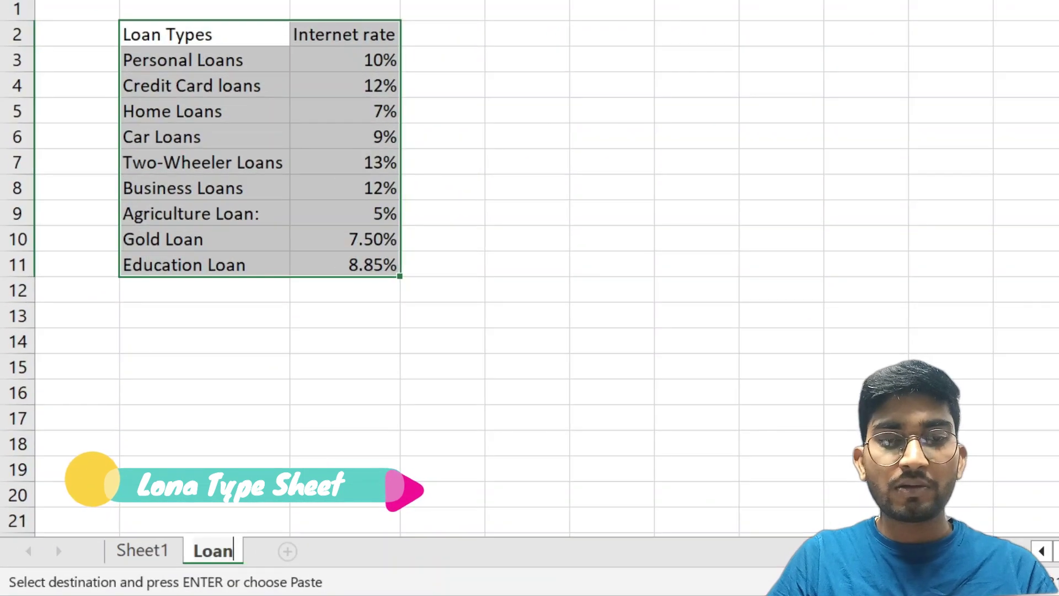
pyautogui.write(' type sheet')
pyautogui.press('Return')
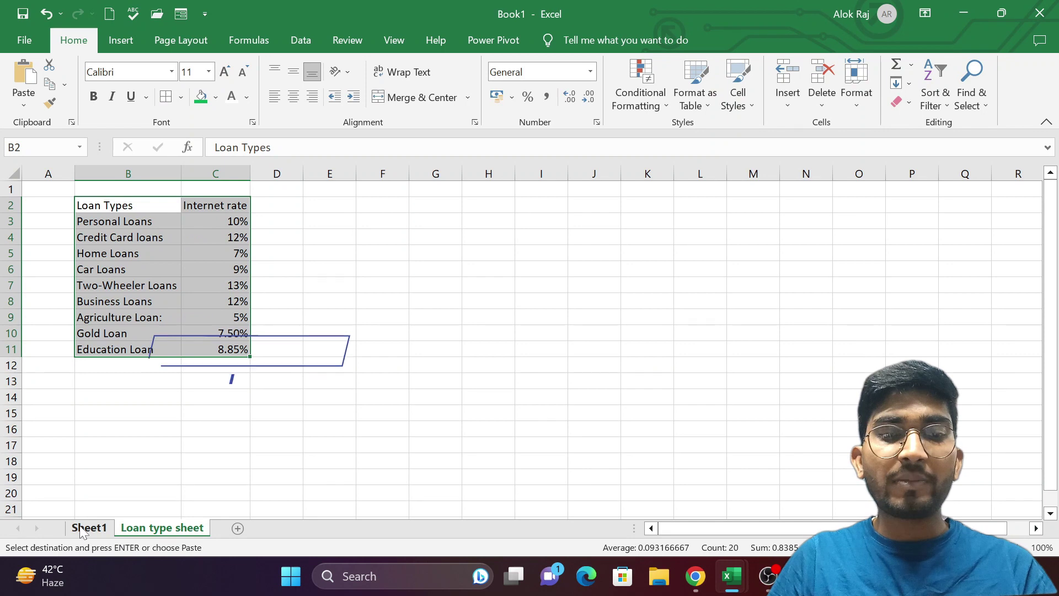
pyautogui.doubleClick(88, 528)
pyautogui.write('L')
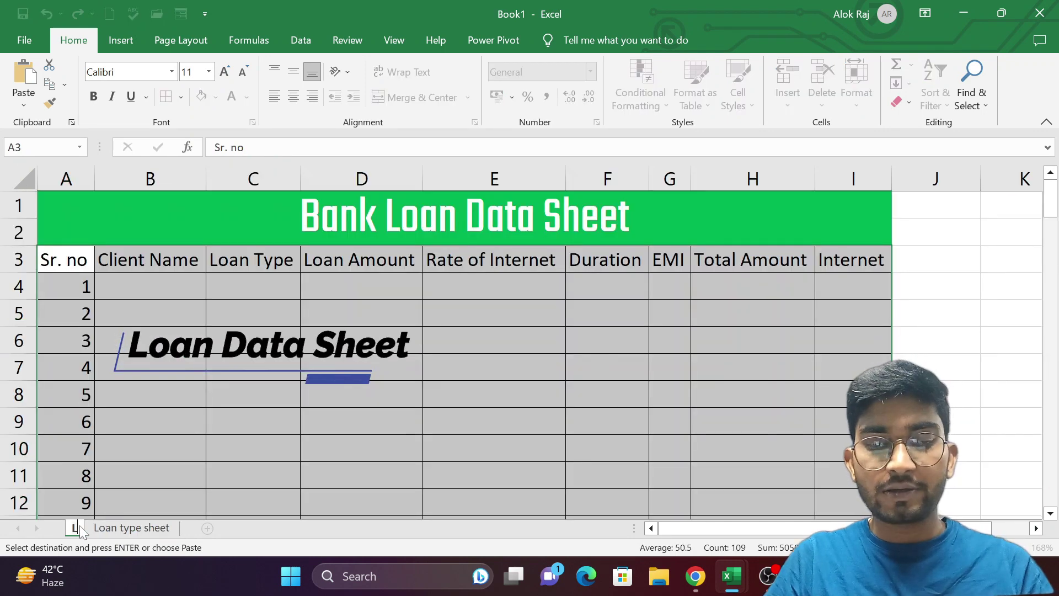
pyautogui.write('oan Data type')
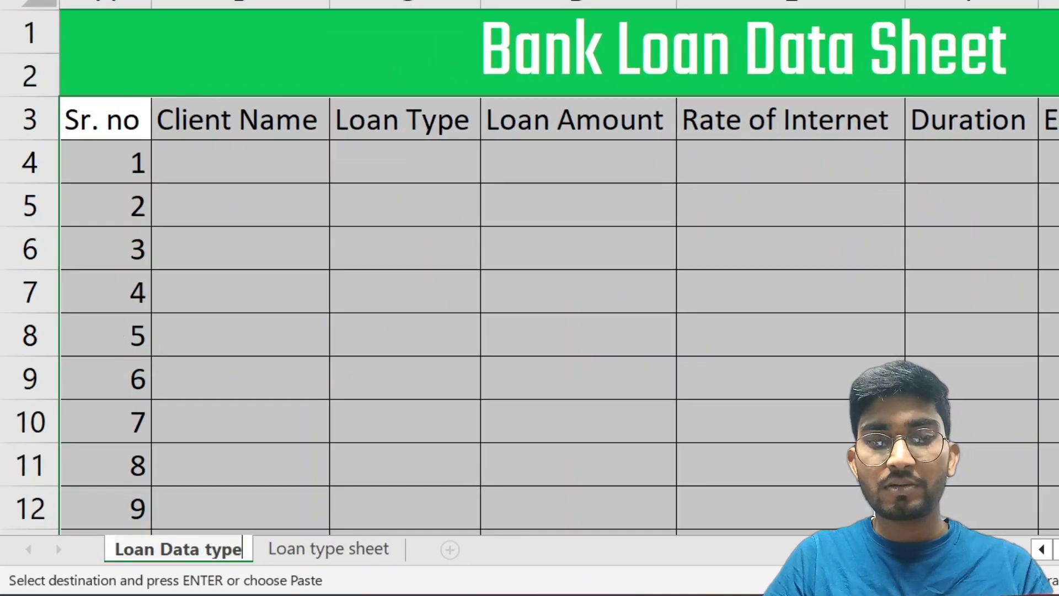
pyautogui.click(515, 350)
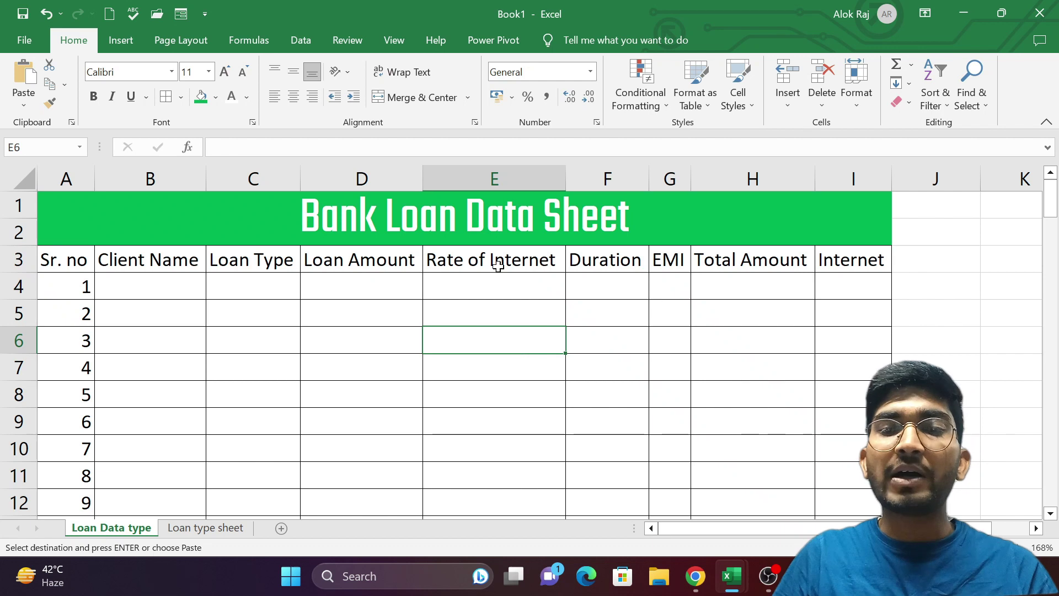
# Step: Give the header row a red fill with white text, then go to the Loan type sheet
pyautogui.moveTo(85, 259)
pyautogui.mouseDown()
pyautogui.moveTo(545, 280)
pyautogui.moveTo(787, 241)
pyautogui.moveTo(852, 259)
pyautogui.mouseUp()
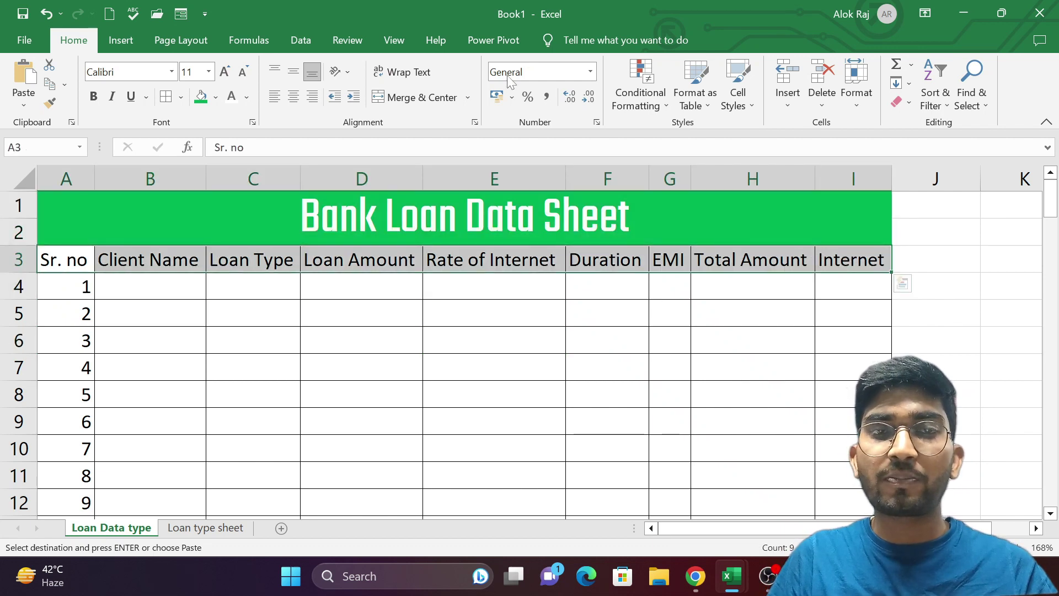
pyautogui.click(215, 97)
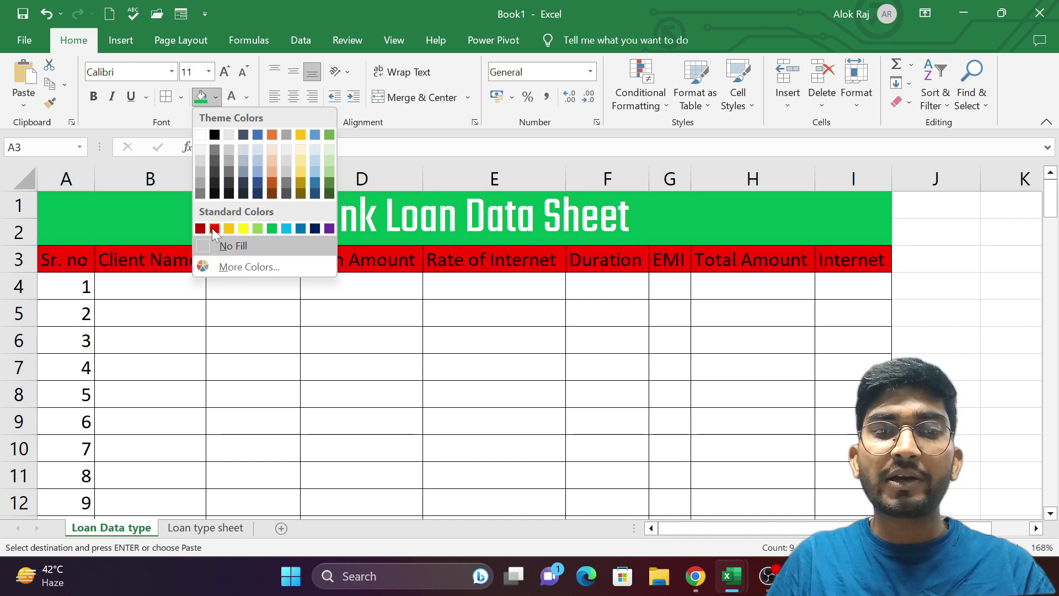
pyautogui.click(212, 228)
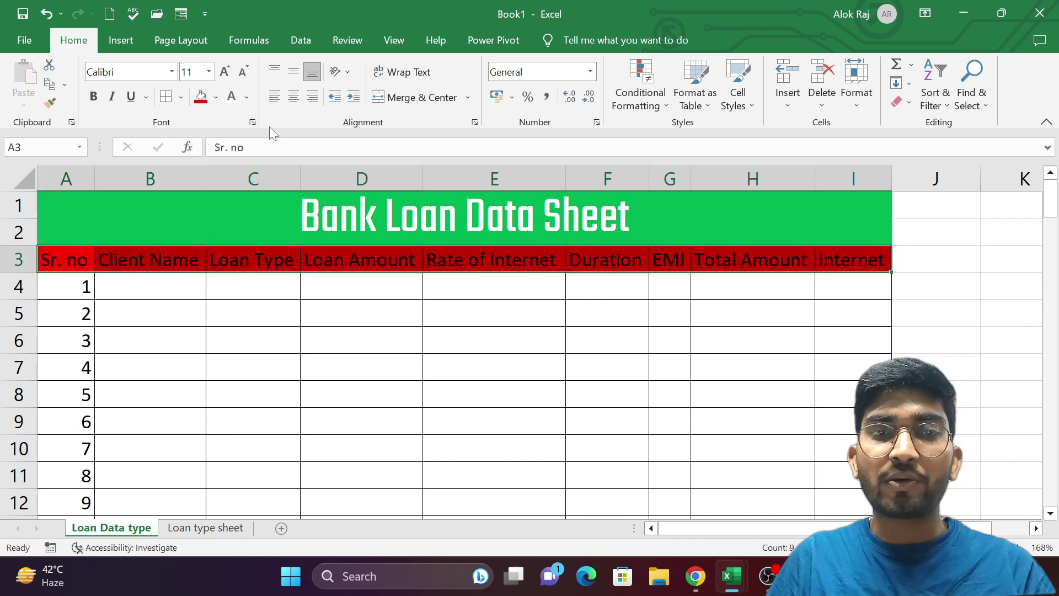
pyautogui.click(232, 100)
pyautogui.click(353, 344)
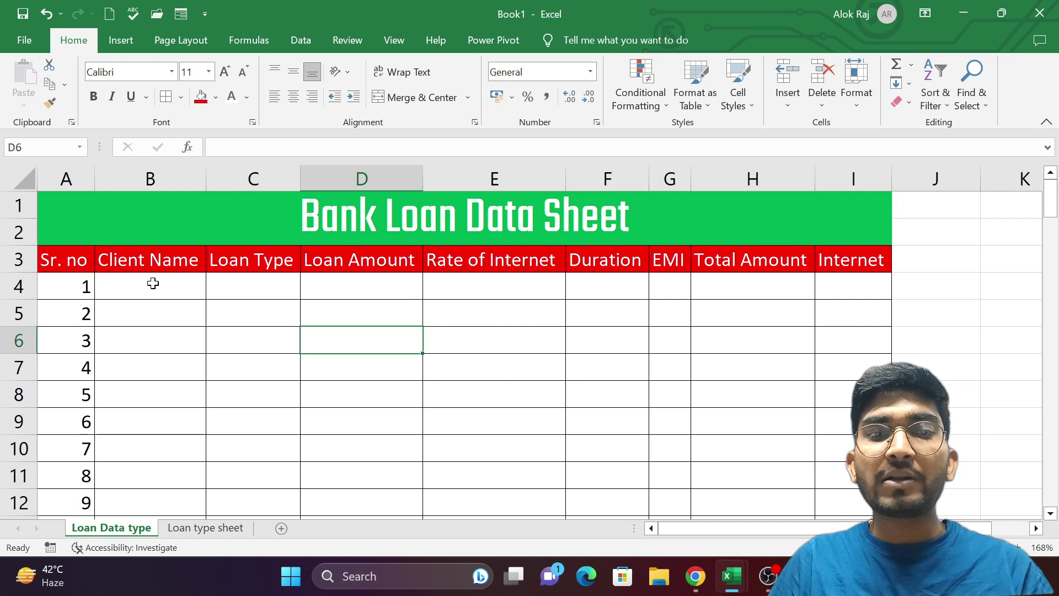
pyautogui.click(274, 292)
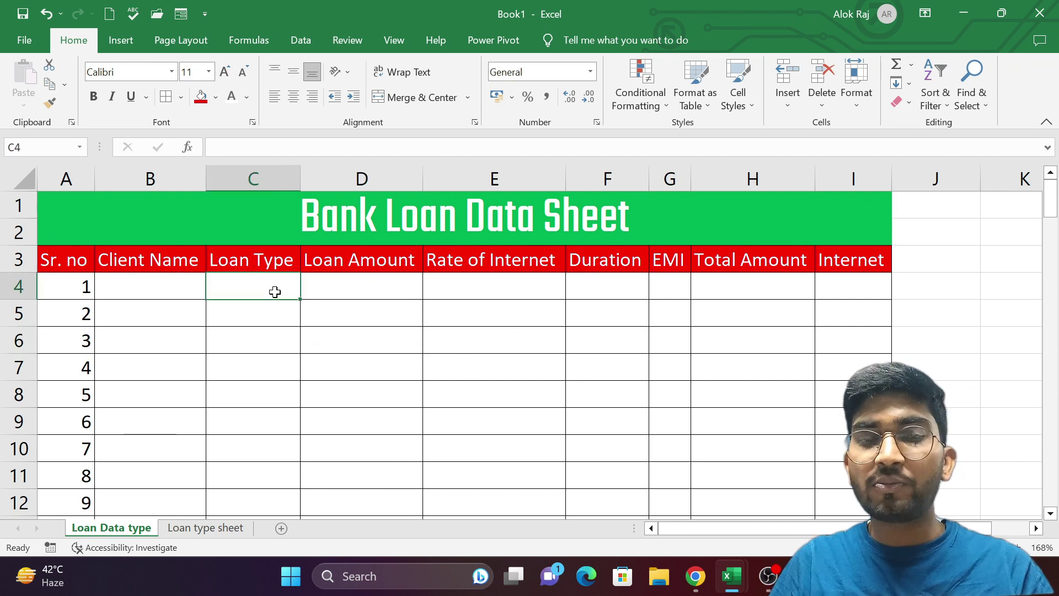
pyautogui.click(214, 529)
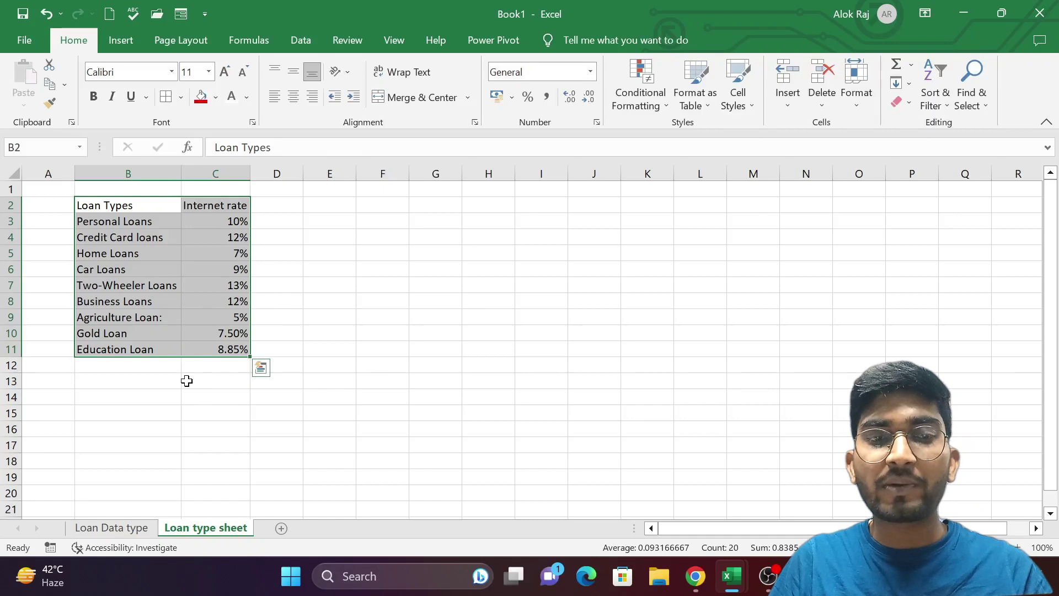
# Step: Check the Loan type sheet, return to Loan Data type, and show the Data ribbon
pyautogui.click(126, 527)
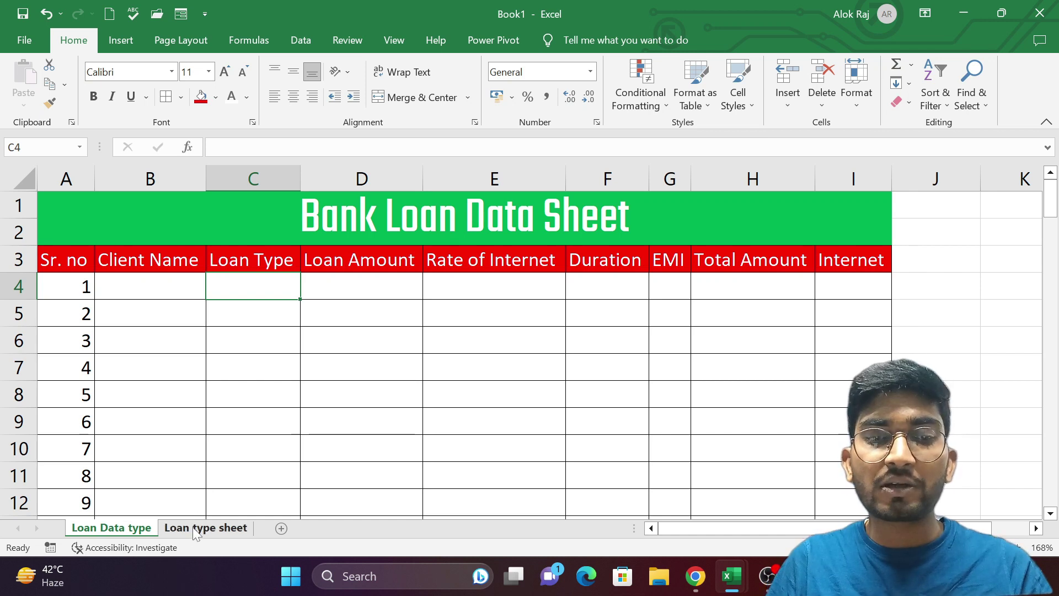
pyautogui.click(214, 528)
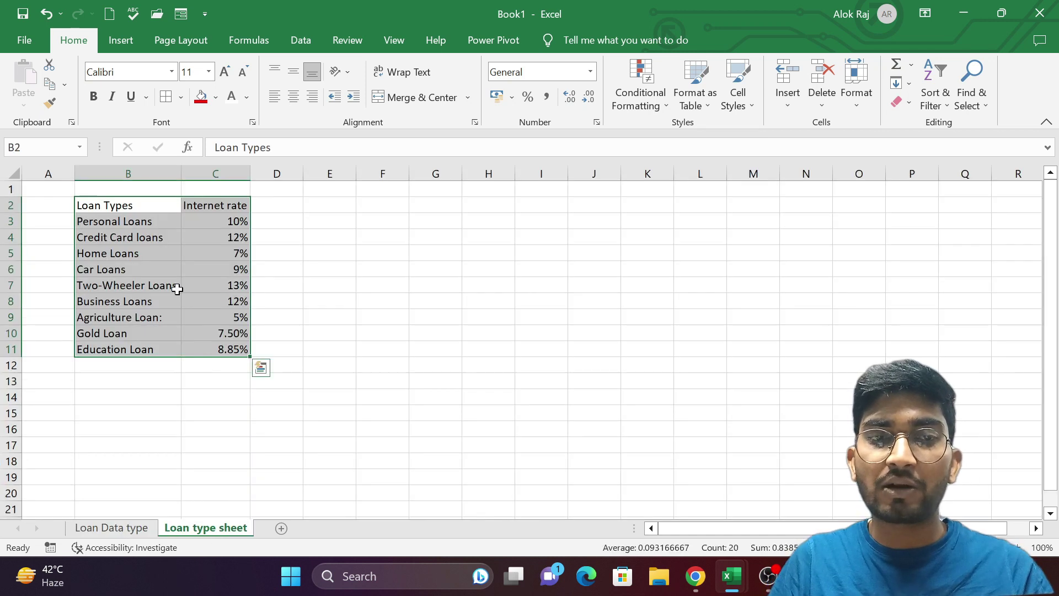
pyautogui.click(131, 530)
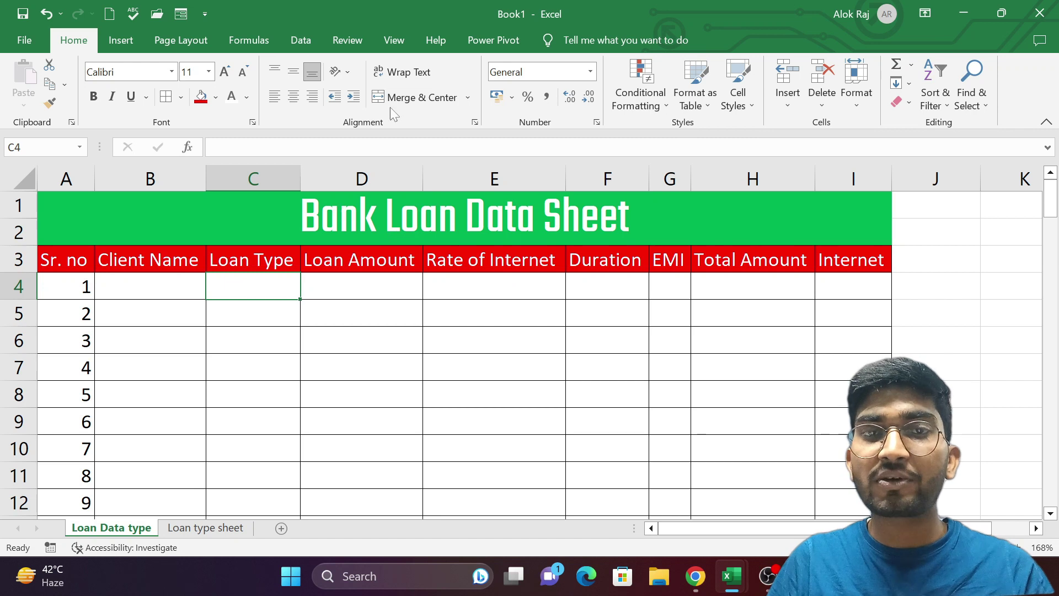
pyautogui.click(307, 46)
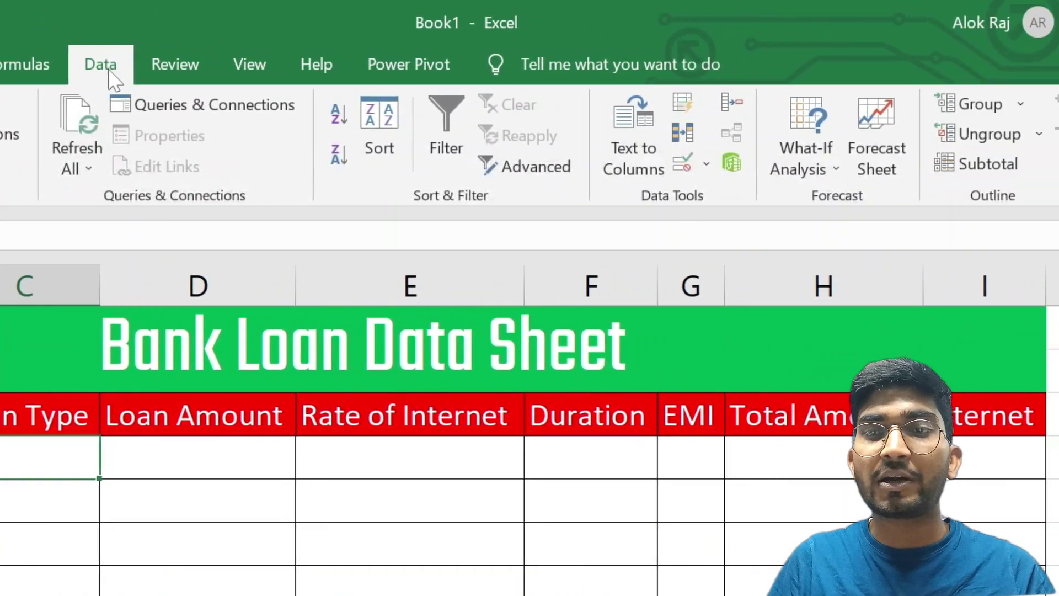
# Step: Add a List data validation to C4 sourced from 'Loan type sheet'!$B$3:$B$11
pyautogui.click(645, 163)
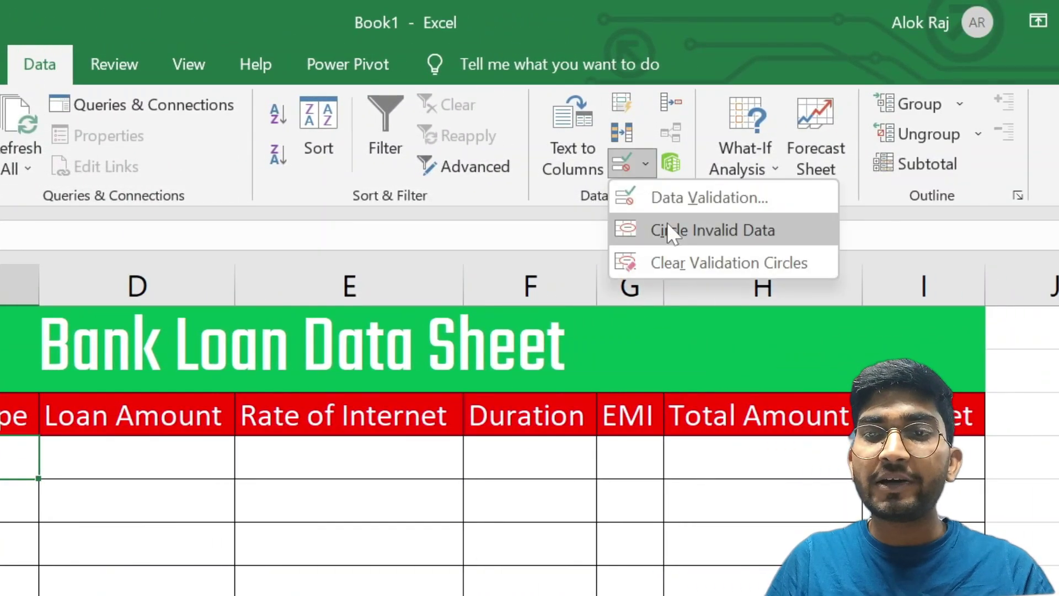
pyautogui.click(734, 200)
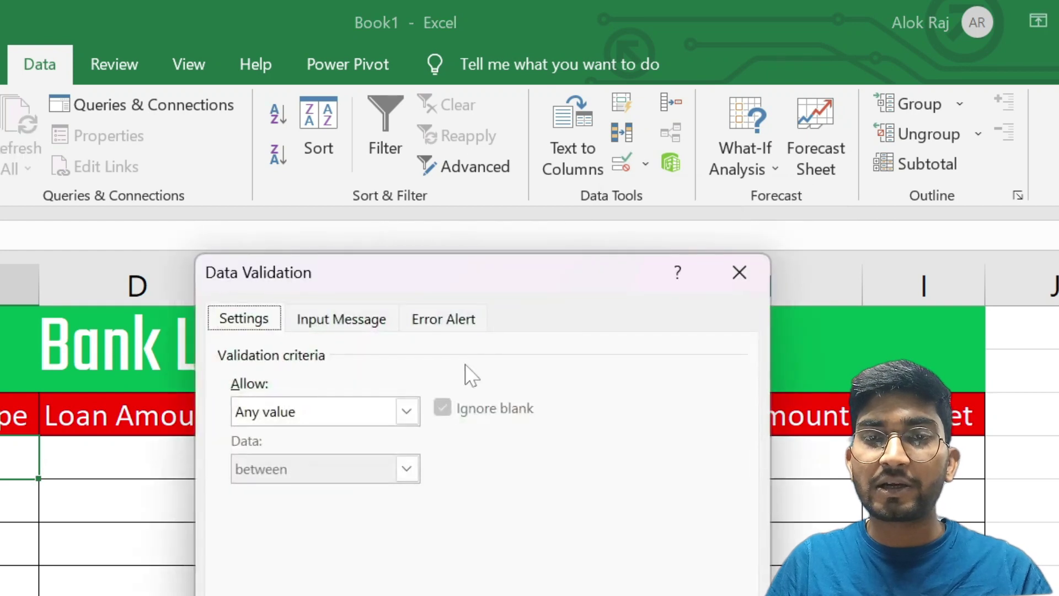
pyautogui.click(408, 412)
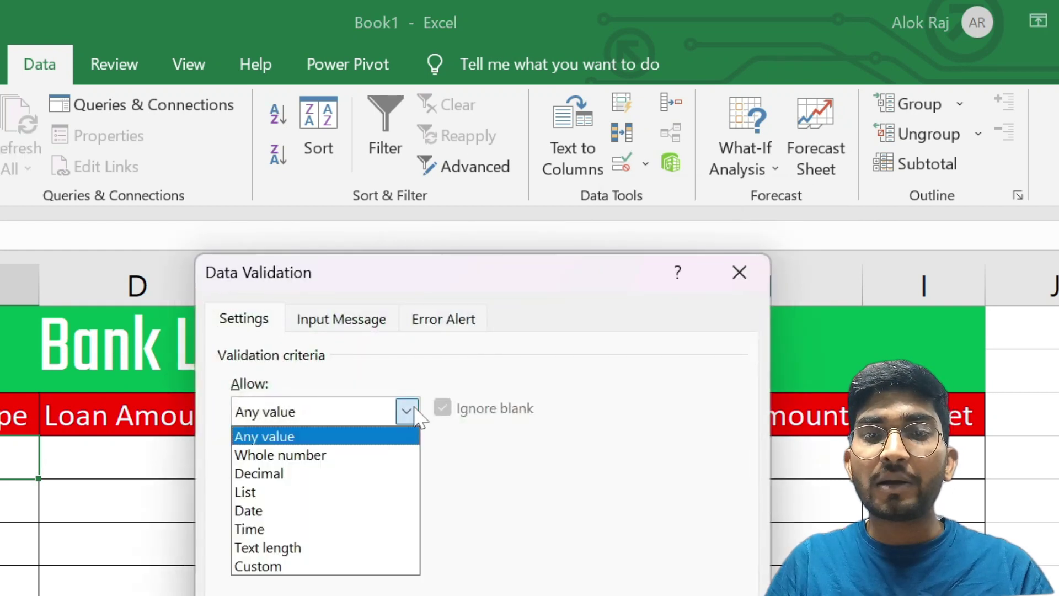
pyautogui.click(341, 497)
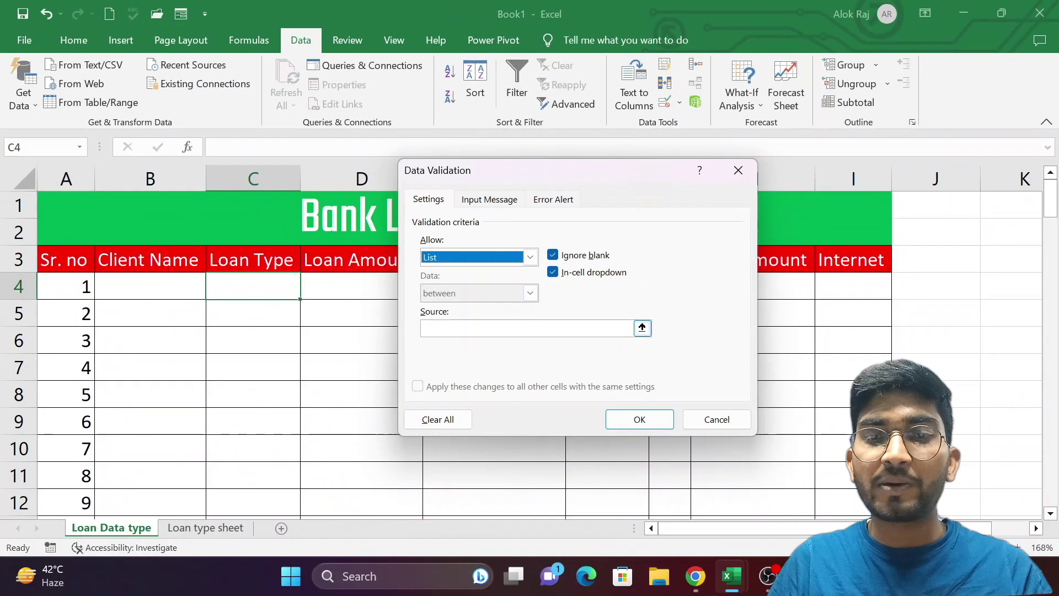
pyautogui.click(205, 528)
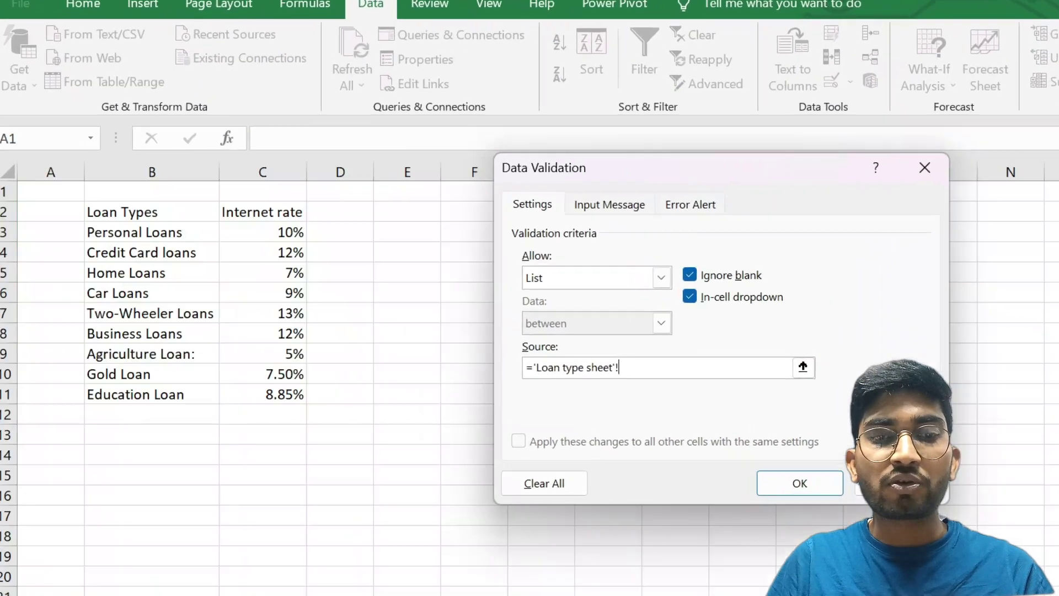
pyautogui.moveTo(184, 250); pyautogui.dragTo(180, 447)
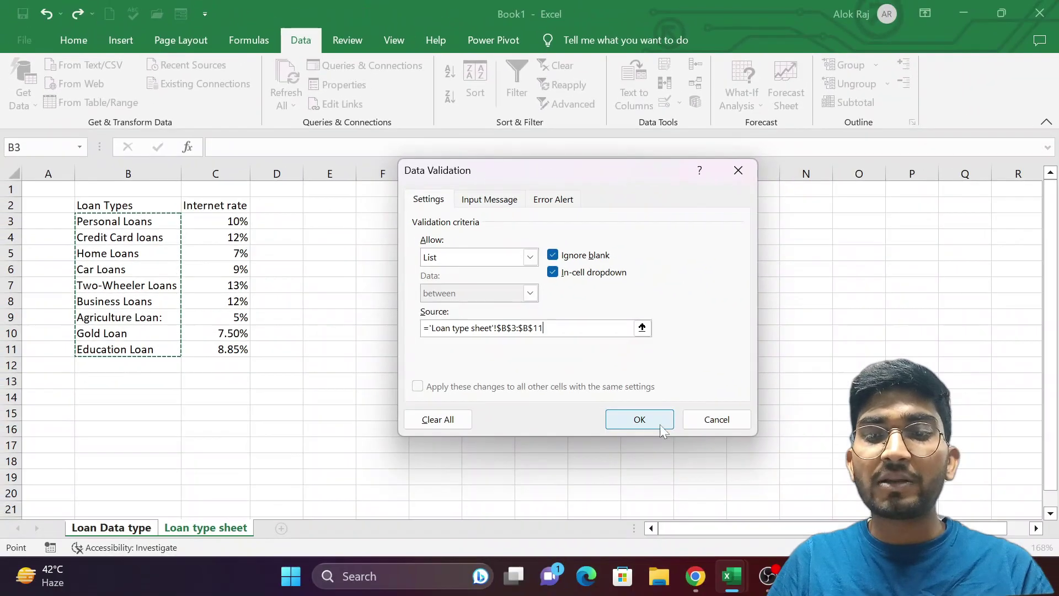
pyautogui.click(808, 476)
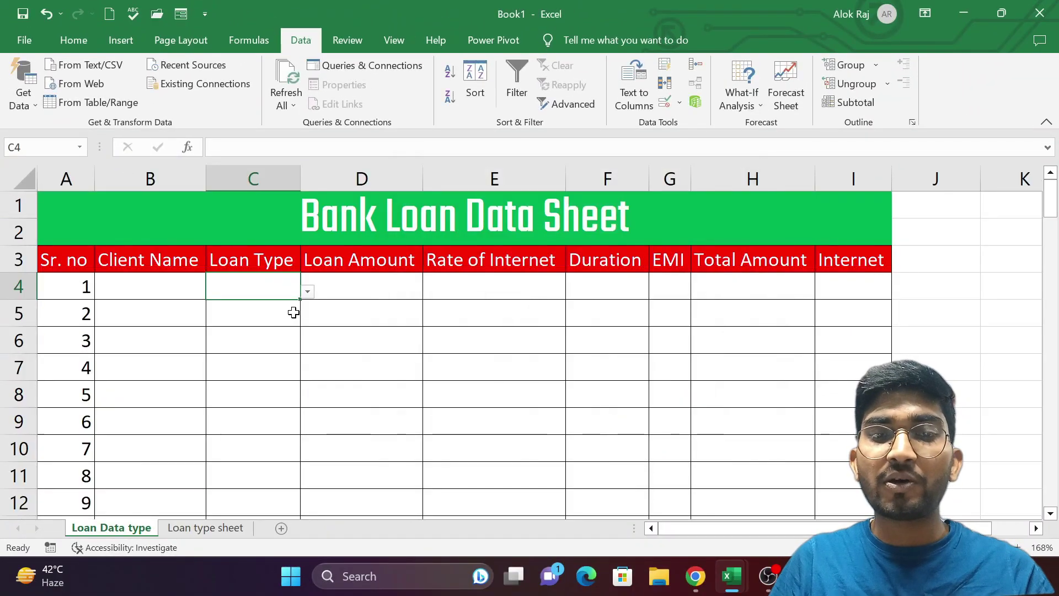
# Step: Copy C4's loan type dropdown down column C, then select E4
pyautogui.moveTo(302, 302)
pyautogui.mouseDown()
pyautogui.moveTo(340, 593)
pyautogui.moveTo(354, 422)
pyautogui.mouseUp()
pyautogui.scroll(10, 363, 344)
pyautogui.scroll(12, 363, 343)
pyautogui.scroll(5, 363, 343)
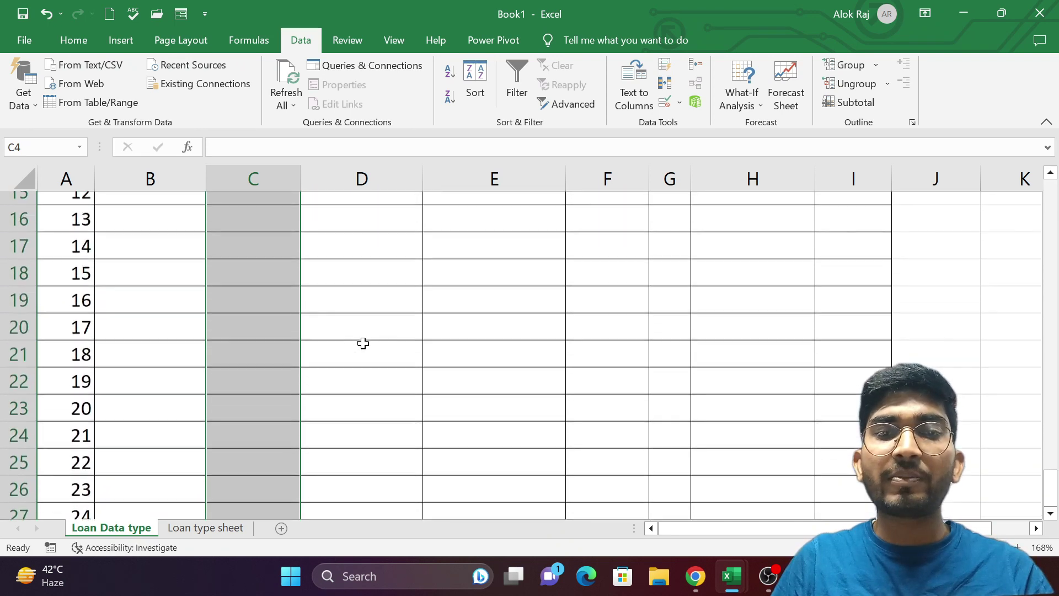
pyautogui.scroll(5, 363, 343)
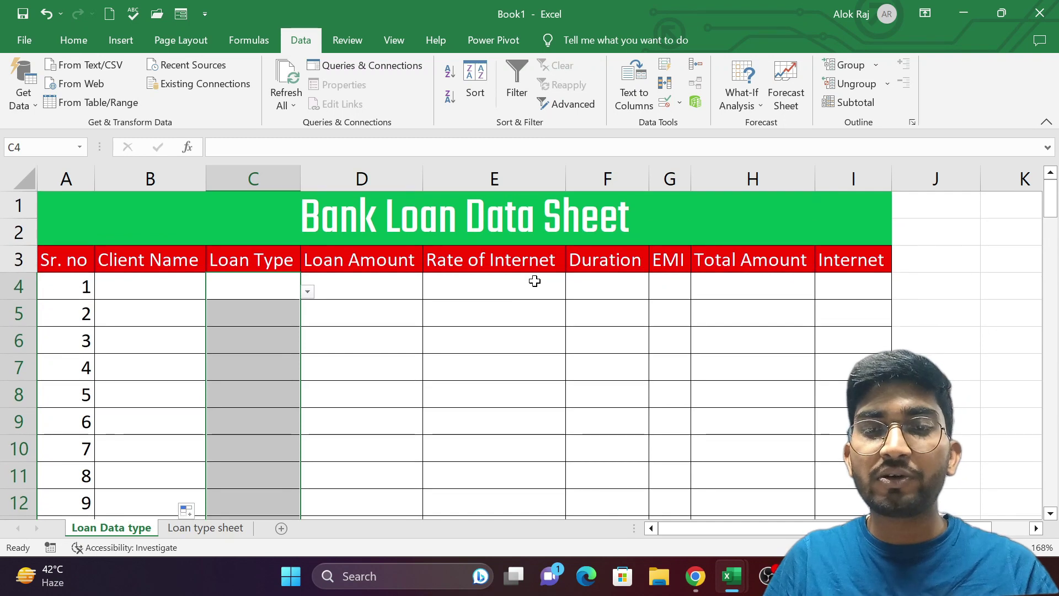
pyautogui.click(535, 282)
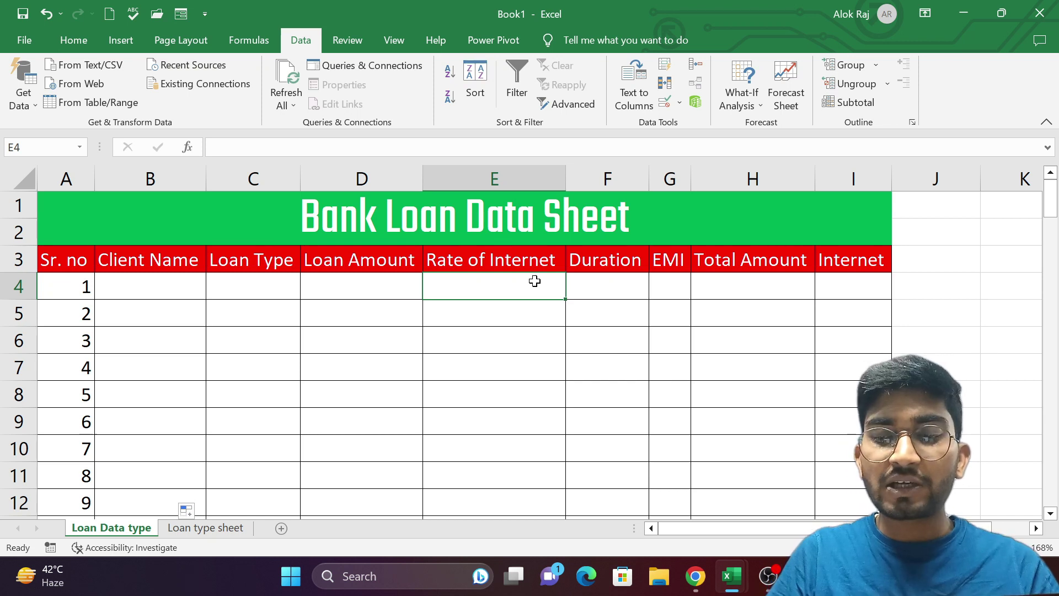
# Step: Enter =VLOOKUP(C4,'Loan type sheet'!$B$2:$C$11,2,FALSE) in E4 to fetch the loan rate
pyautogui.write('=')
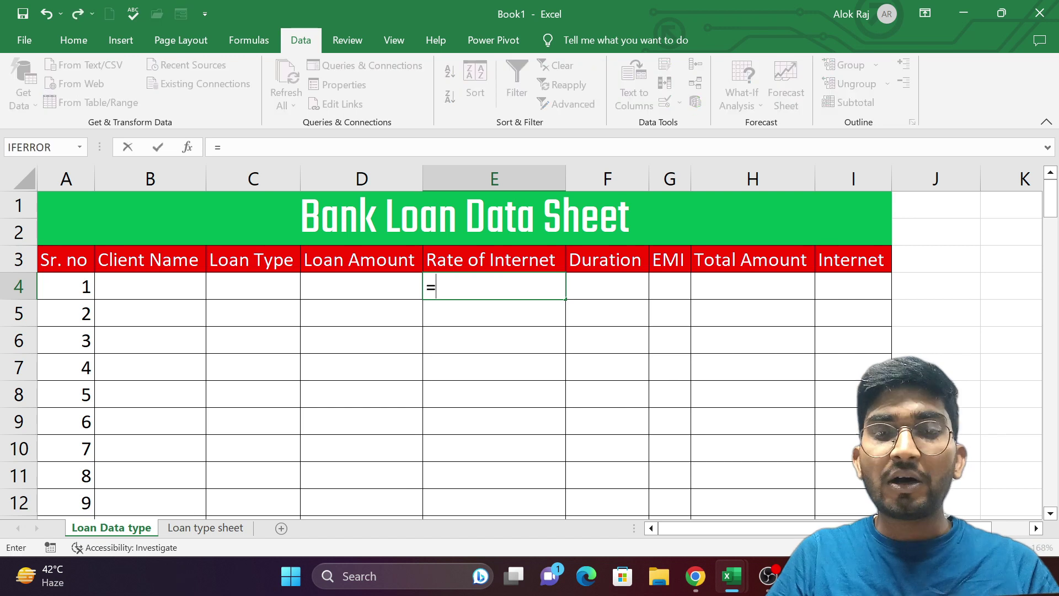
pyautogui.write('vlo')
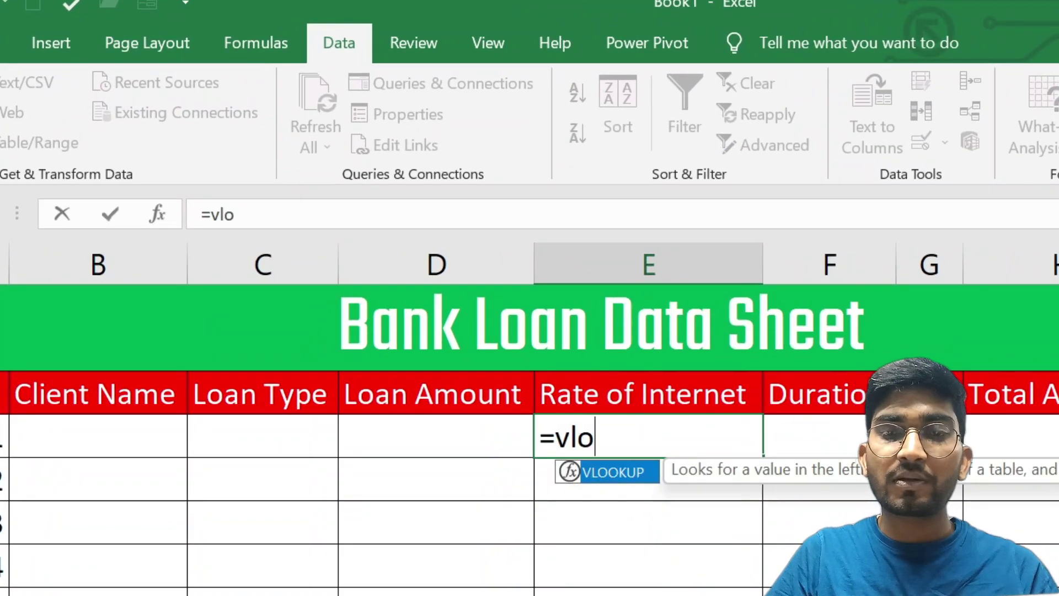
pyautogui.write('ok')
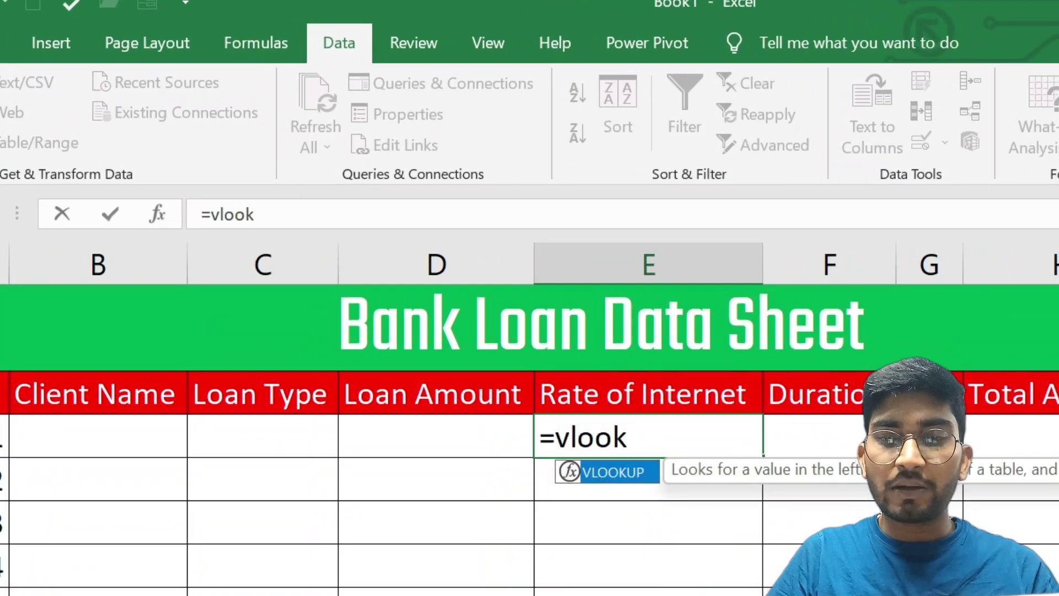
pyautogui.write('up(')
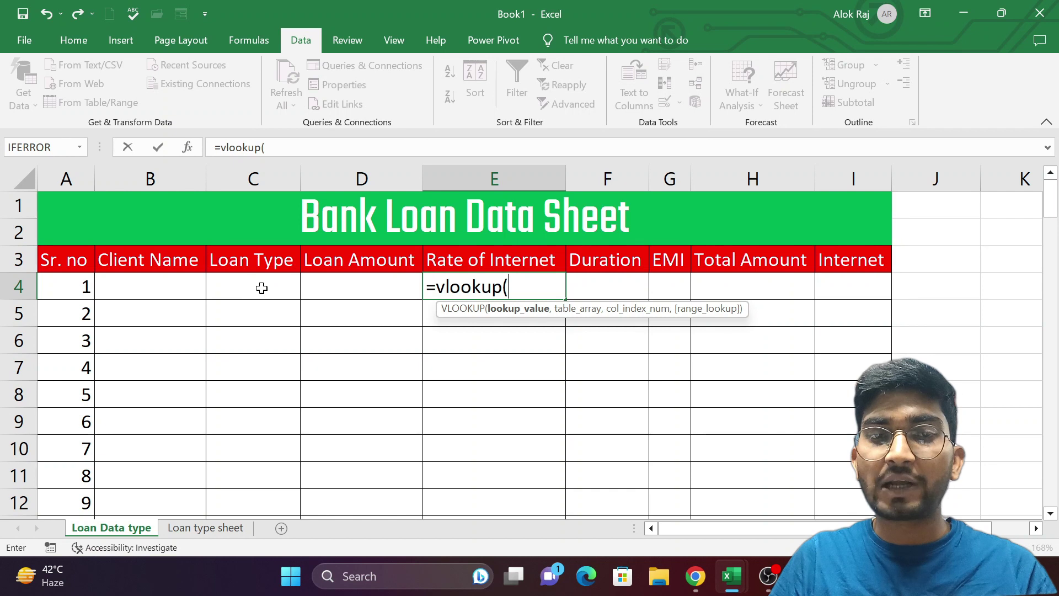
pyautogui.click(262, 288)
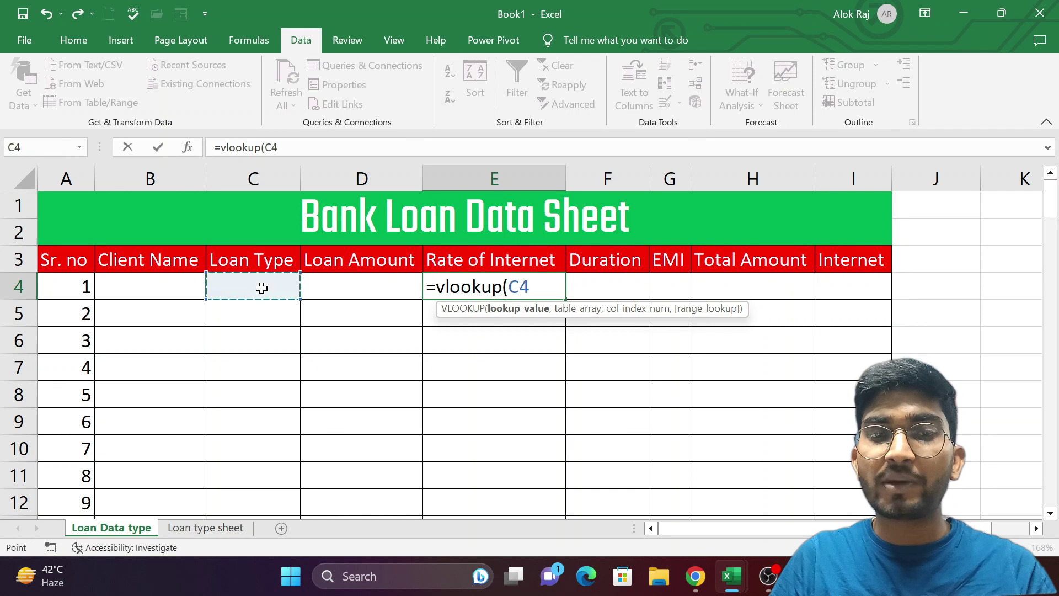
pyautogui.write(',')
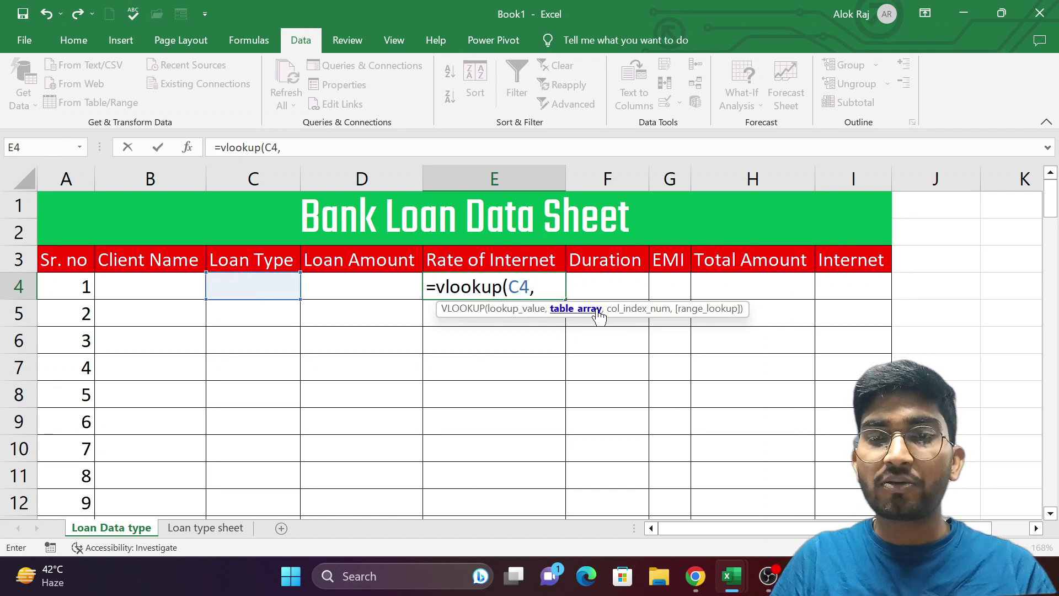
pyautogui.click(231, 527)
pyautogui.moveTo(106, 207); pyautogui.dragTo(217, 342)
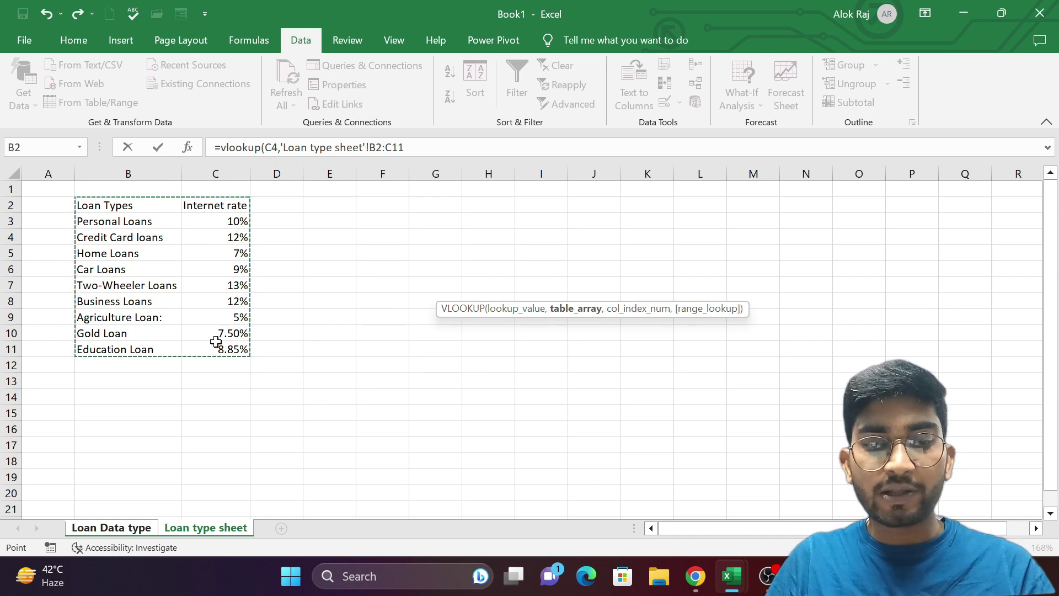
pyautogui.press('F4')
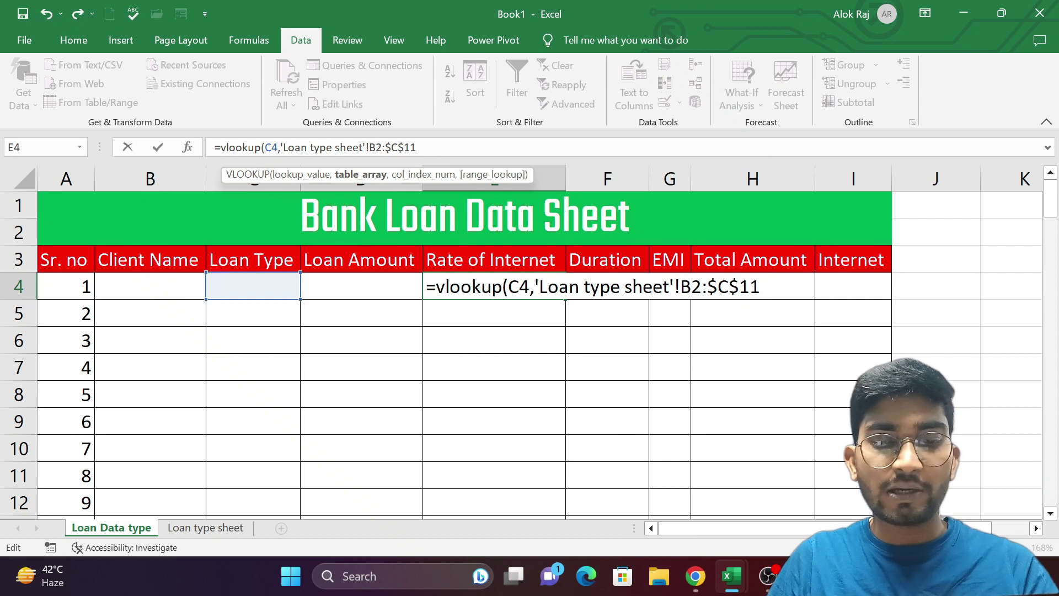
pyautogui.press('F4')
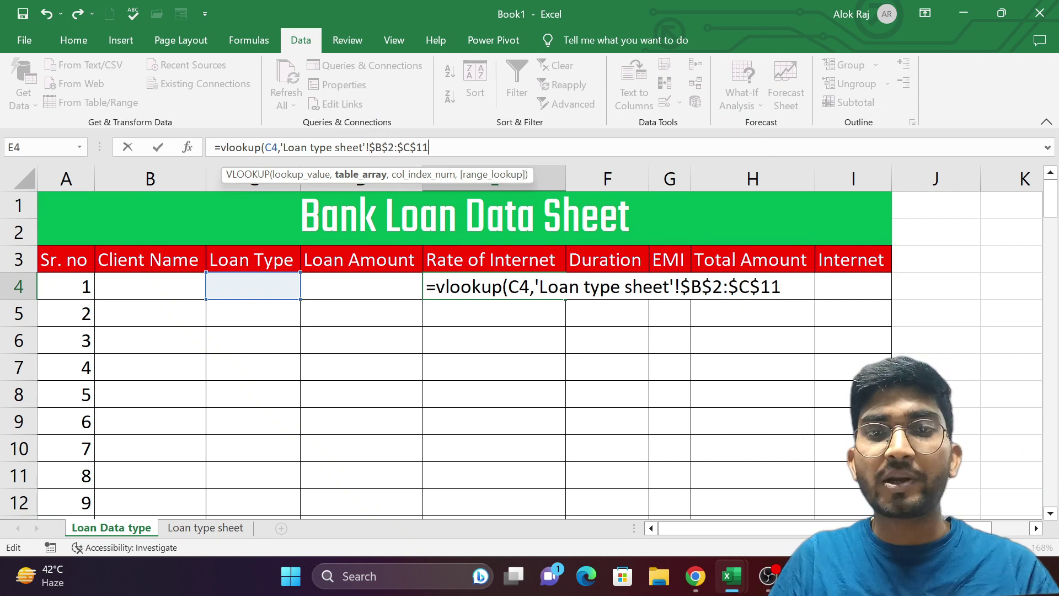
pyautogui.write(',2')
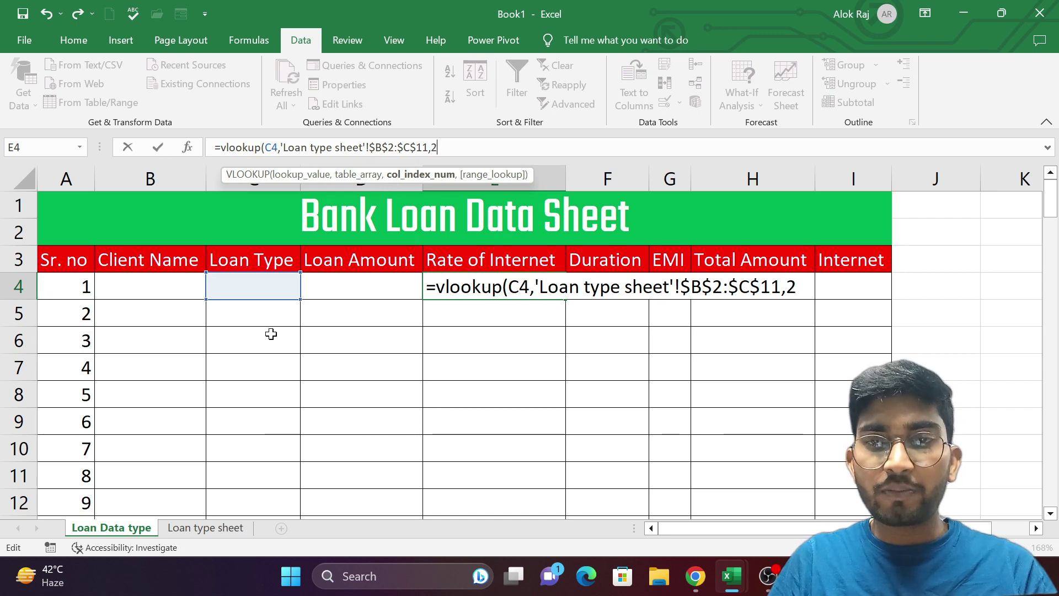
pyautogui.write(',')
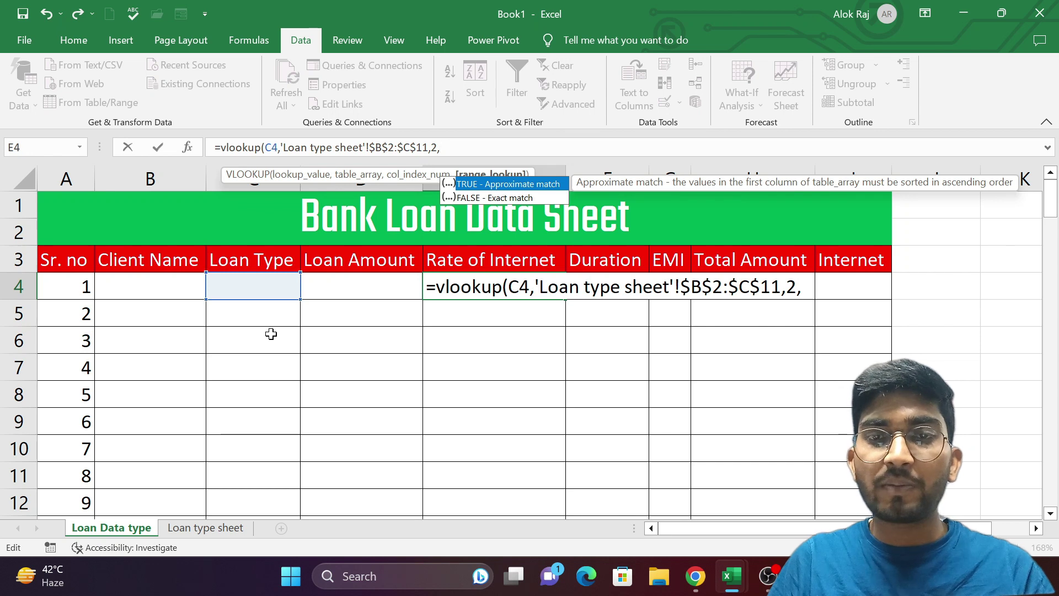
pyautogui.doubleClick(499, 199)
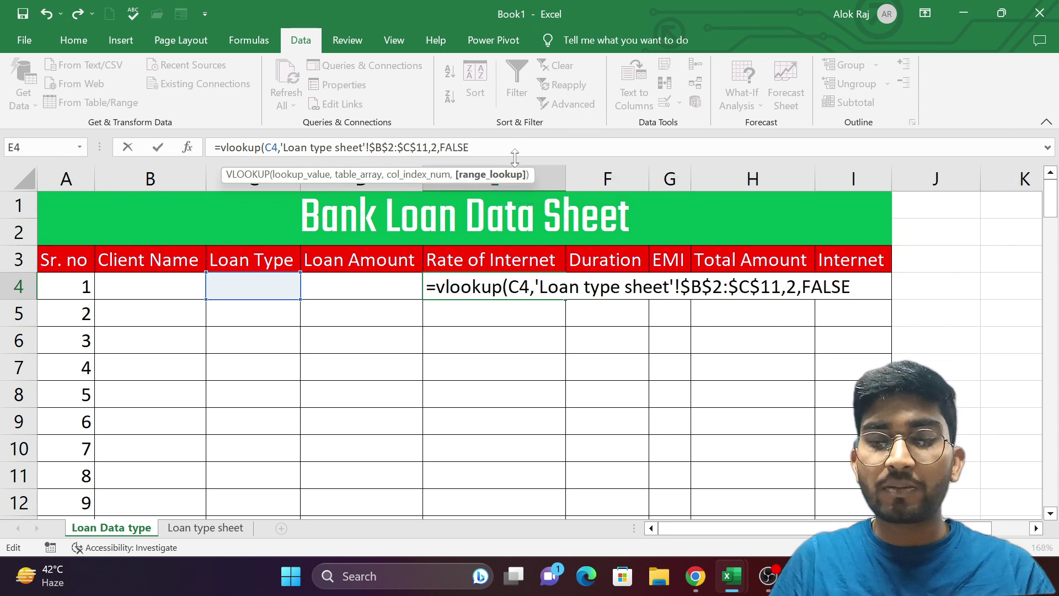
pyautogui.write(')')
pyautogui.press('Return')
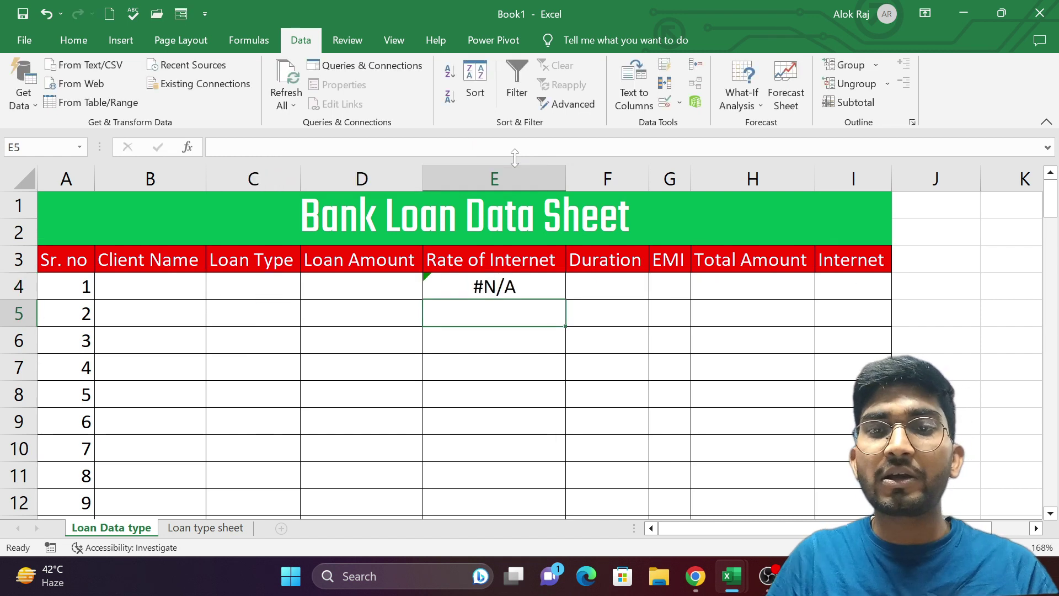
# Step: Wrap E4's lookup in IF(C4="","",…) so it stays blank without a loan type
pyautogui.click(531, 287)
pyautogui.click(220, 147)
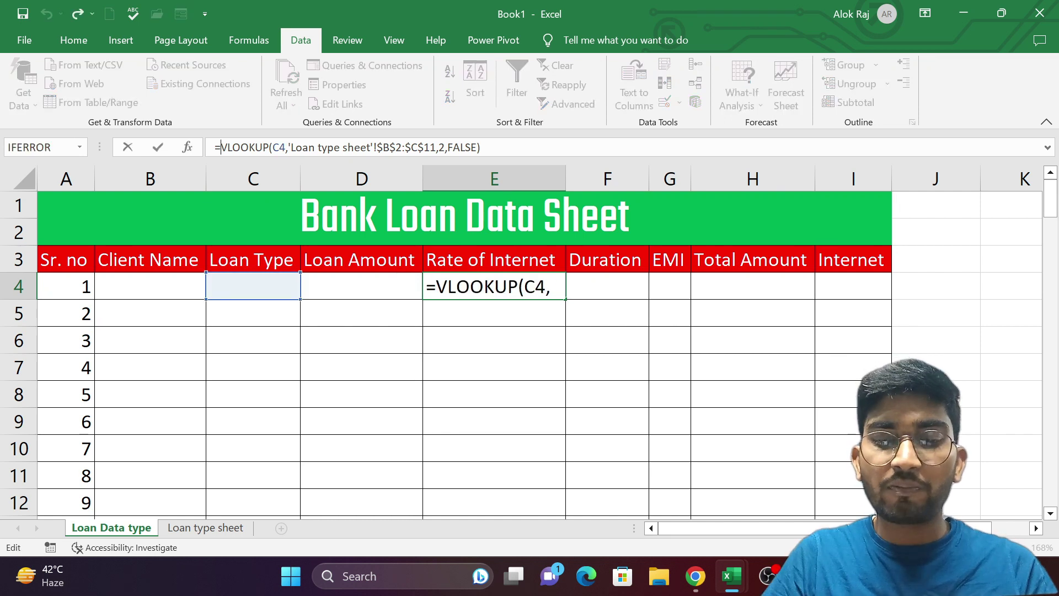
pyautogui.write('if(')
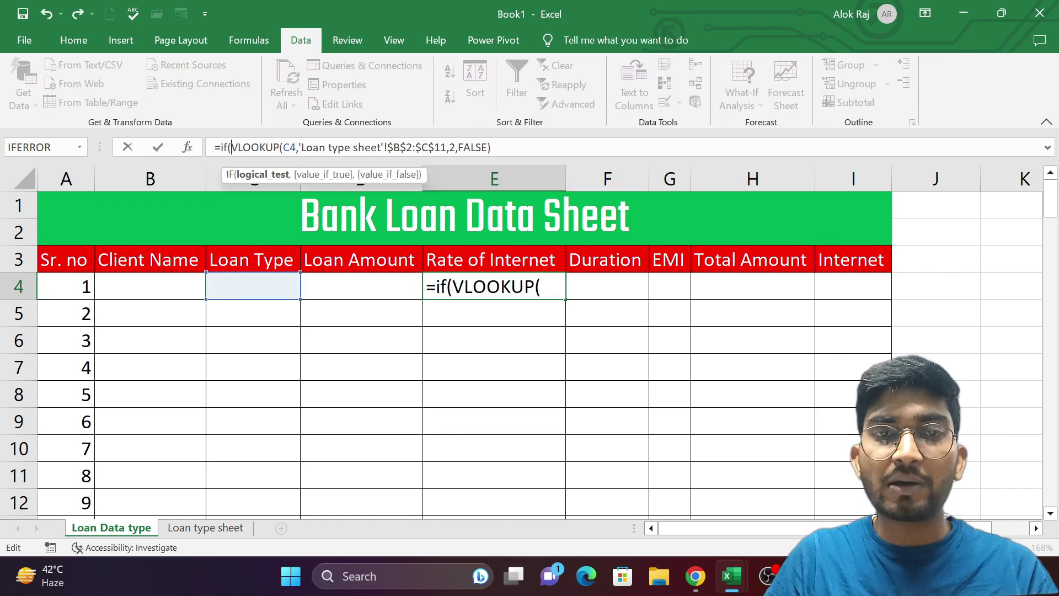
pyautogui.click(240, 289)
pyautogui.write('=""')
pyautogui.write(',"')
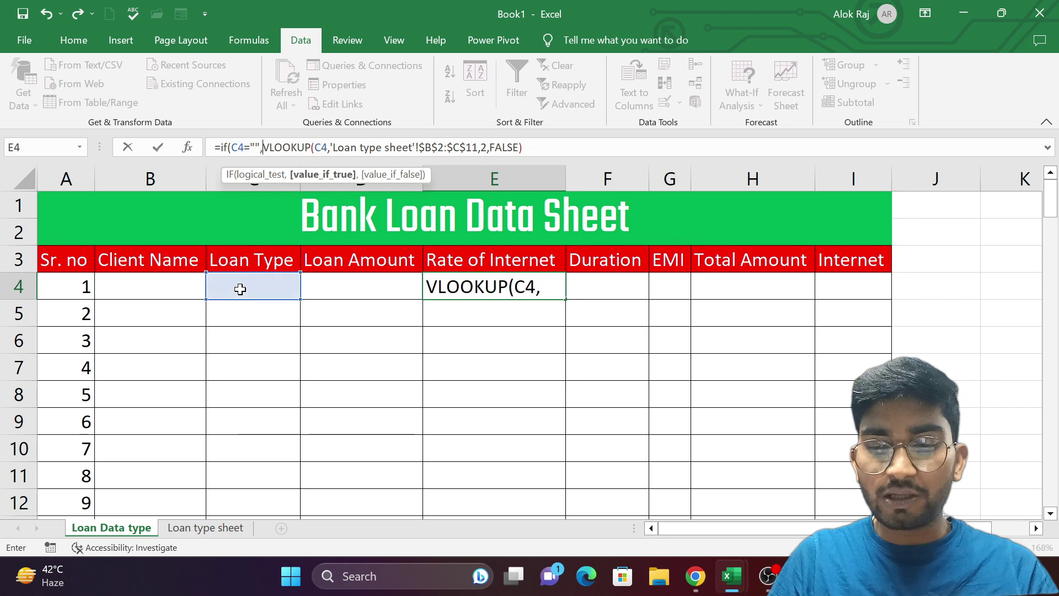
pyautogui.write('",')
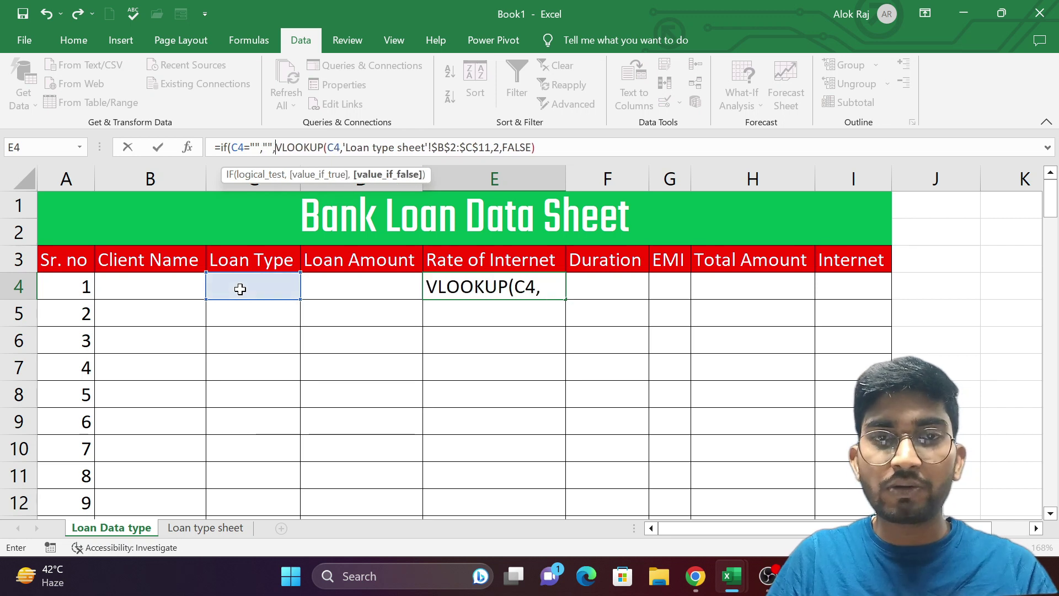
pyautogui.click(536, 147)
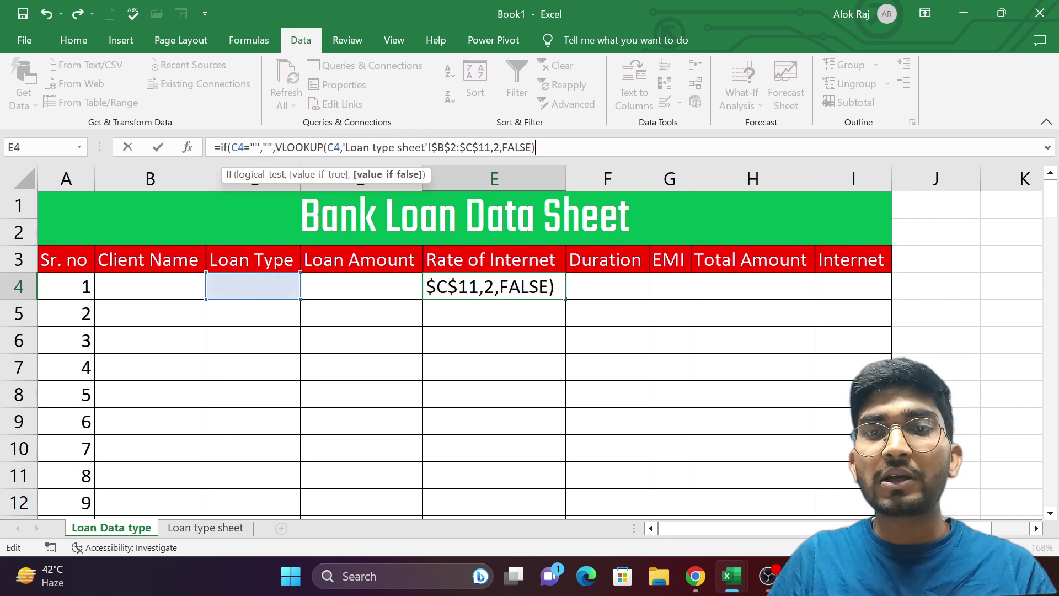
pyautogui.write(')')
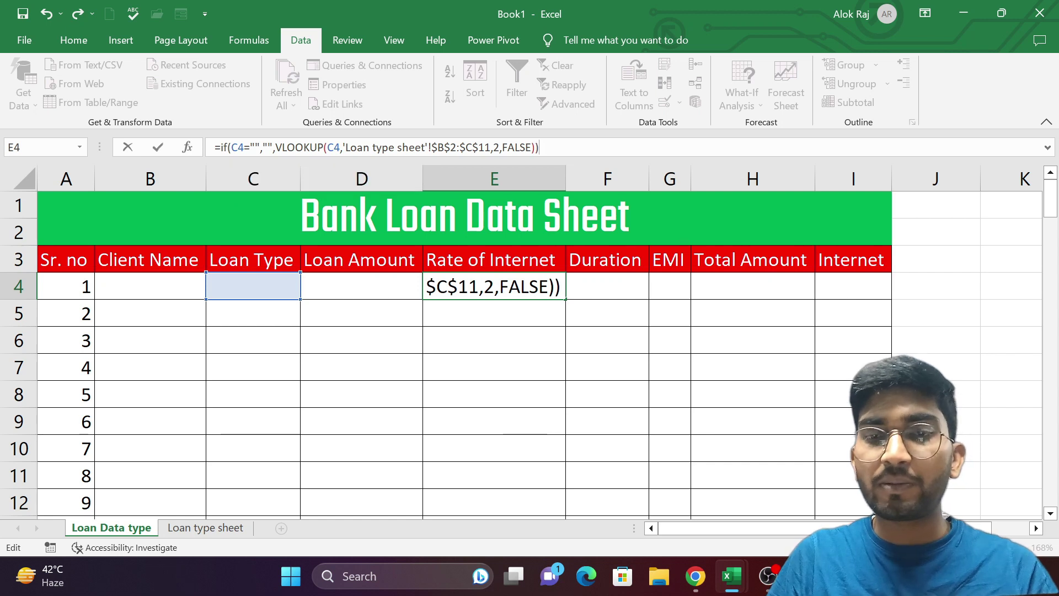
pyautogui.press('Return')
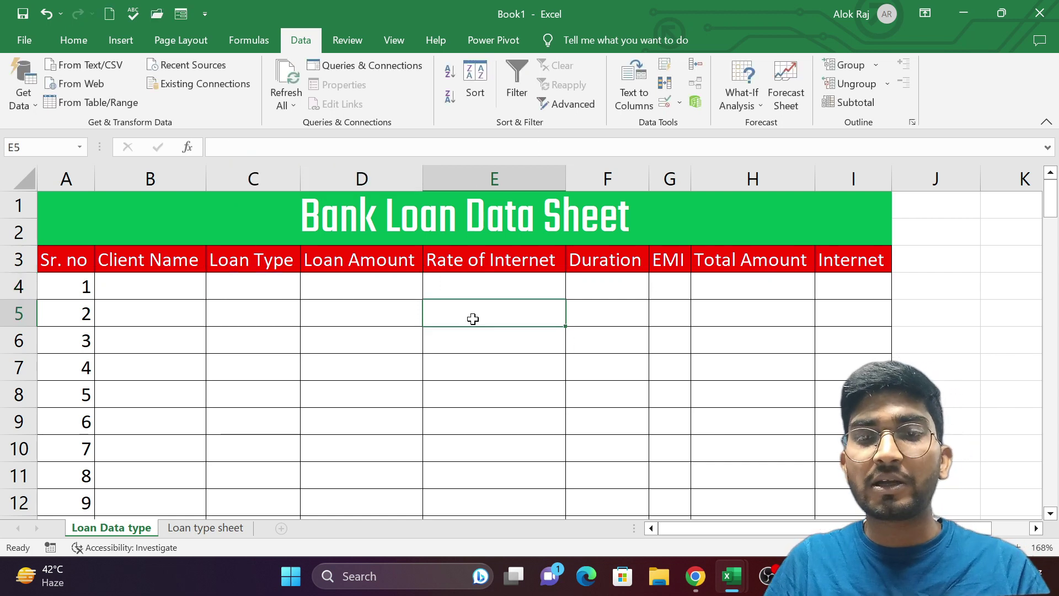
# Step: Fill E4's rate formula down column E to row 103
pyautogui.click(531, 291)
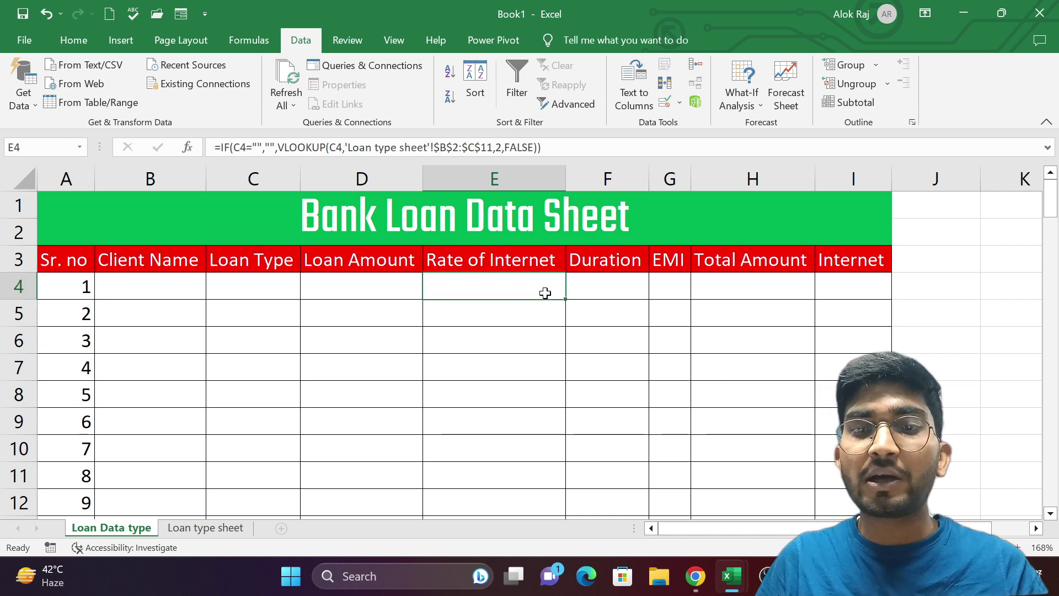
pyautogui.moveTo(564, 303); pyautogui.dragTo(544, 593)
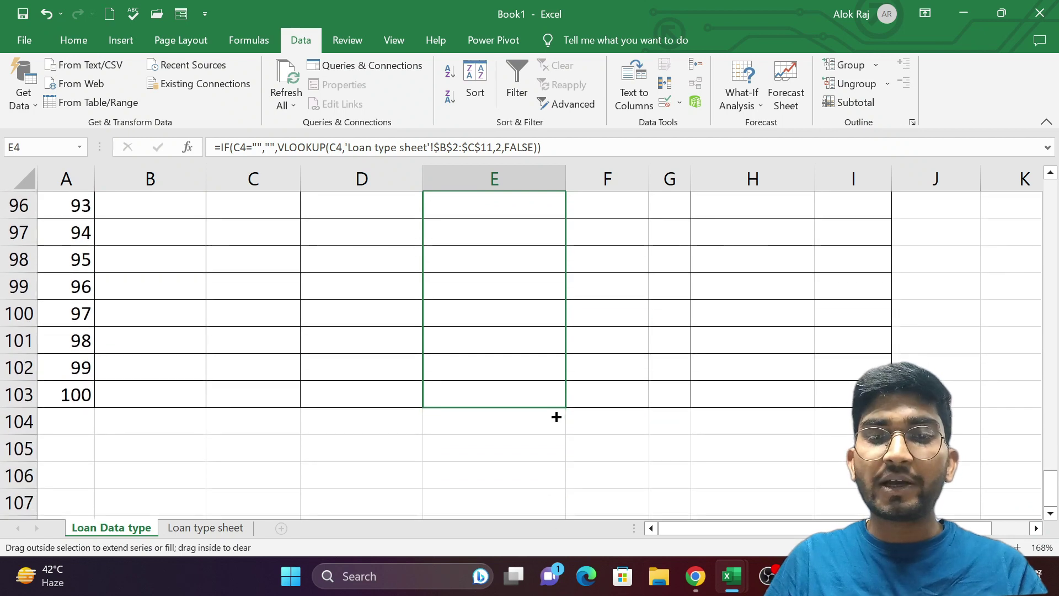
pyautogui.moveTo(556, 422); pyautogui.dragTo(556, 416)
pyautogui.scroll(12, 555, 416)
pyautogui.scroll(15, 555, 415)
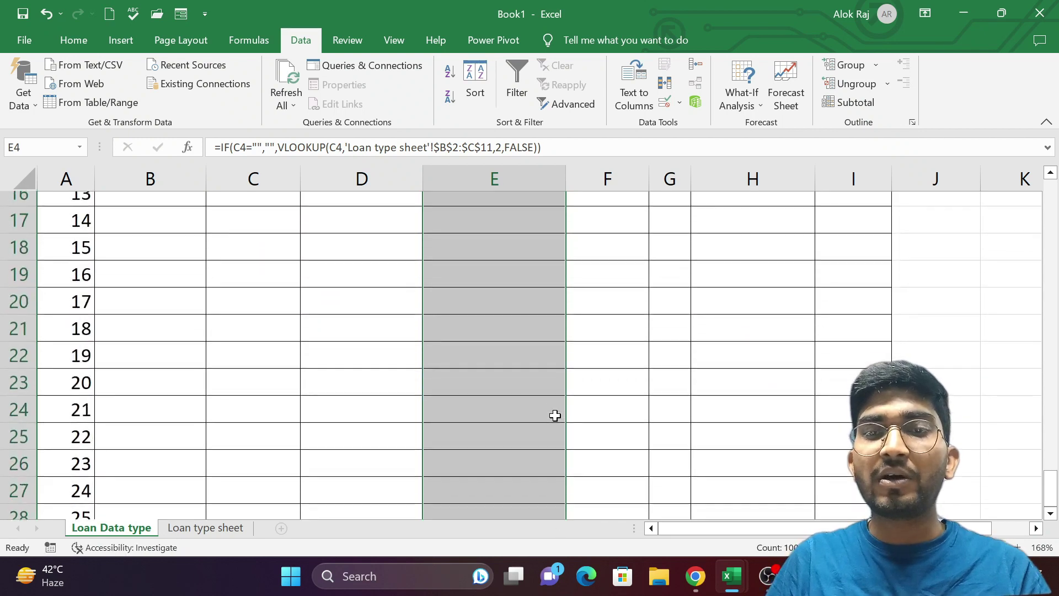
pyautogui.scroll(5, 555, 416)
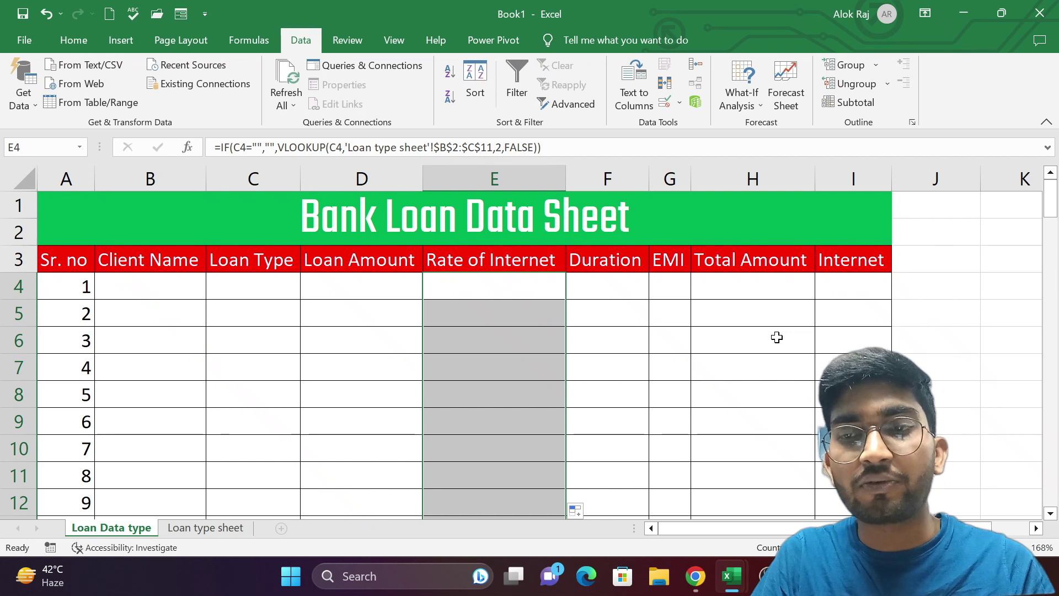
# Step: Enter the first client's name in B4 and pick Two-Wheeler Loans as C4's loan type
pyautogui.click(150, 286)
pyautogui.write('Ro')
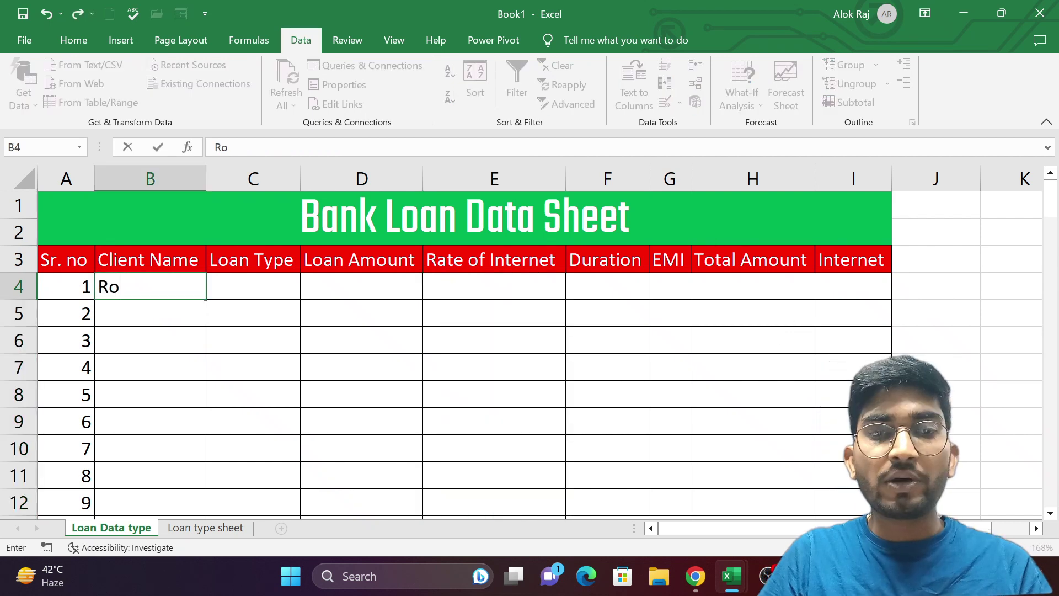
pyautogui.write('han')
pyautogui.press('Tab')
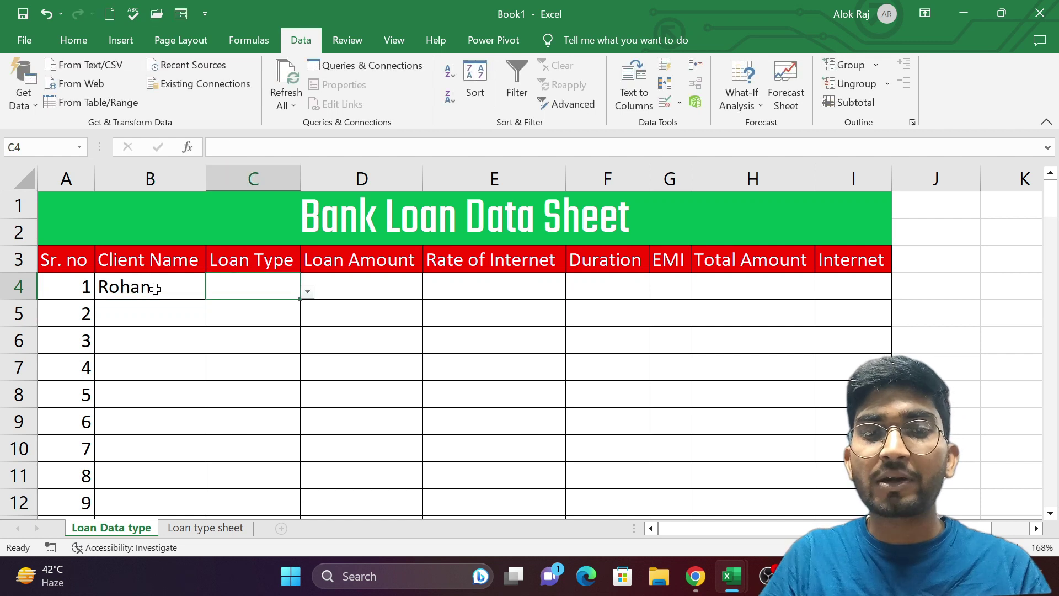
pyautogui.click(308, 291)
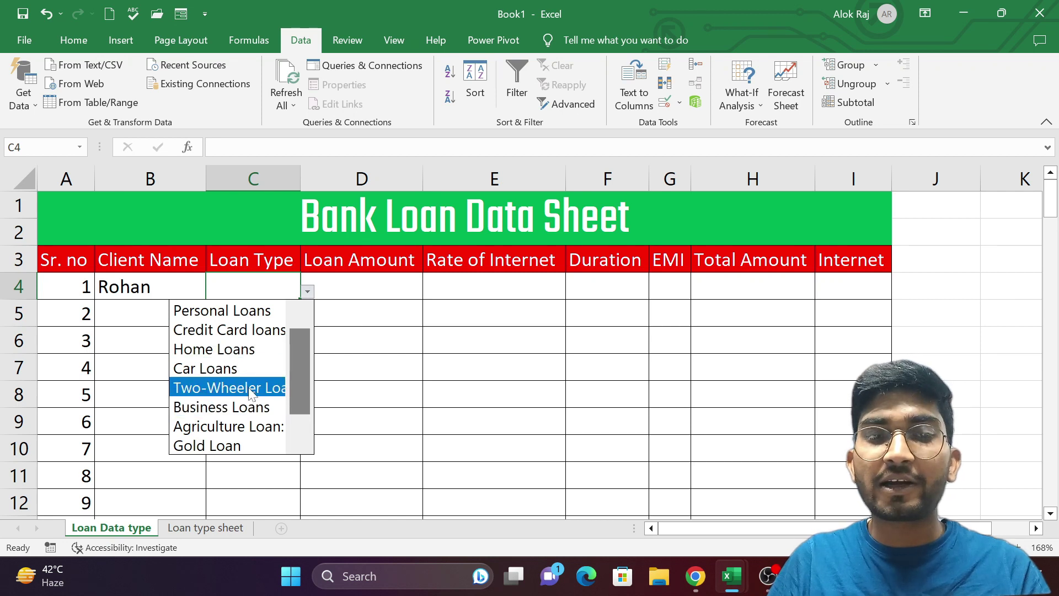
pyautogui.click(251, 389)
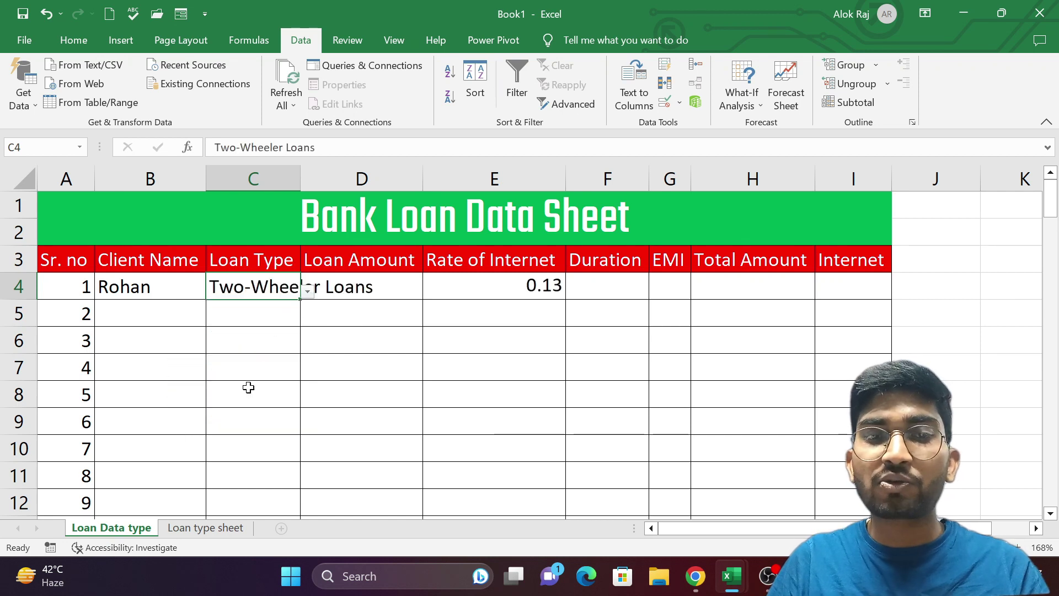
# Step: Enter 100000 as the Two-Wheeler loan amount in D4
pyautogui.click(497, 294)
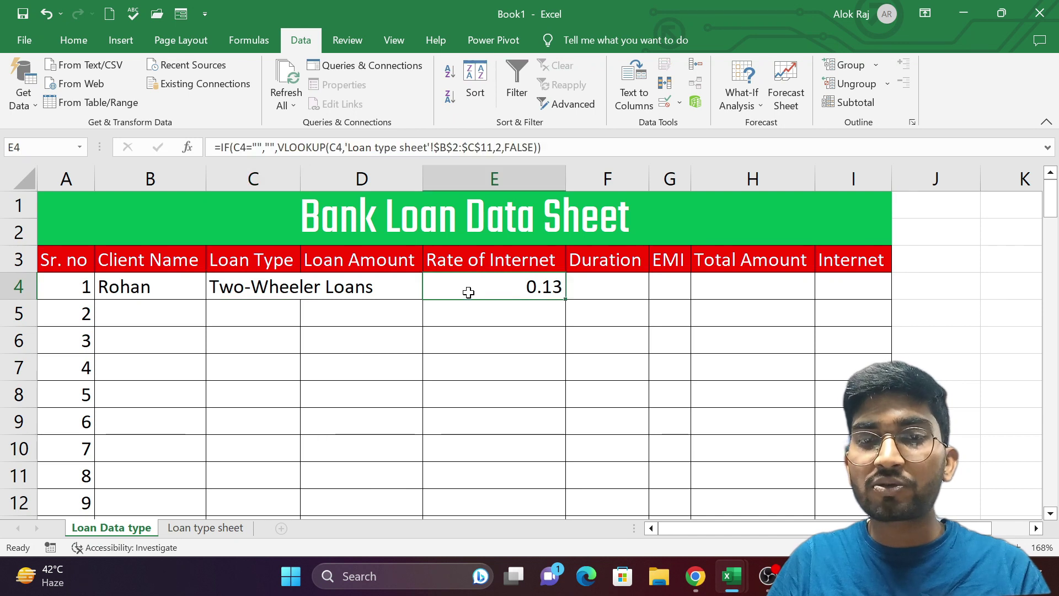
pyautogui.click(397, 282)
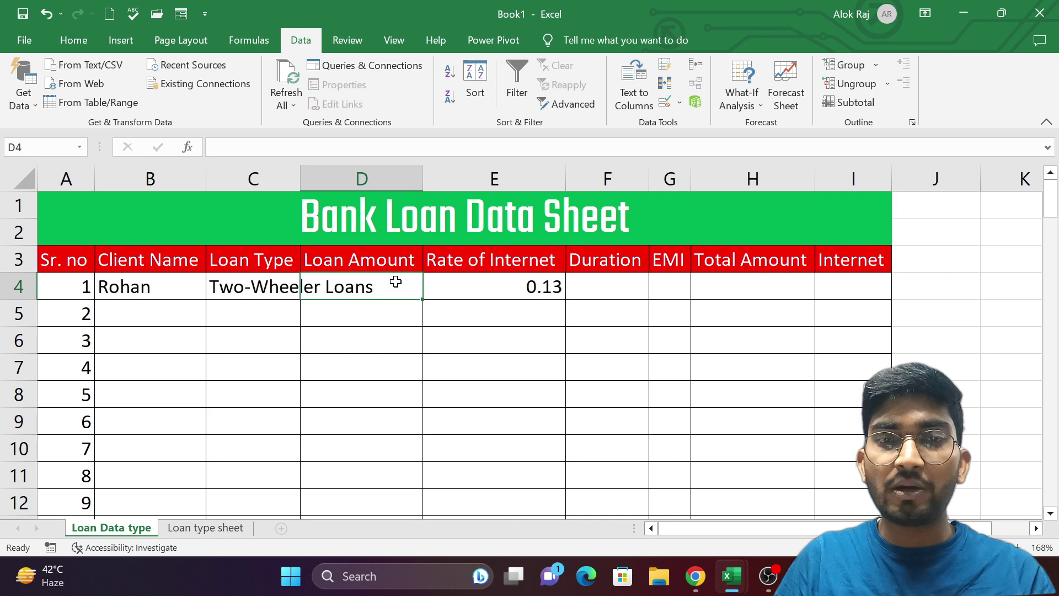
pyautogui.write('100000')
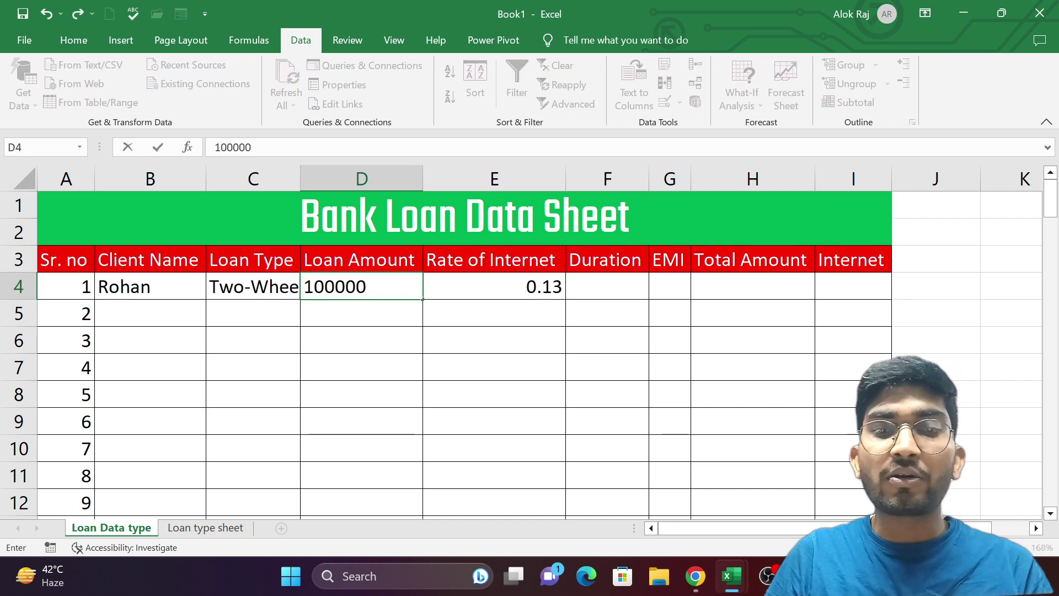
pyautogui.press('Tab')
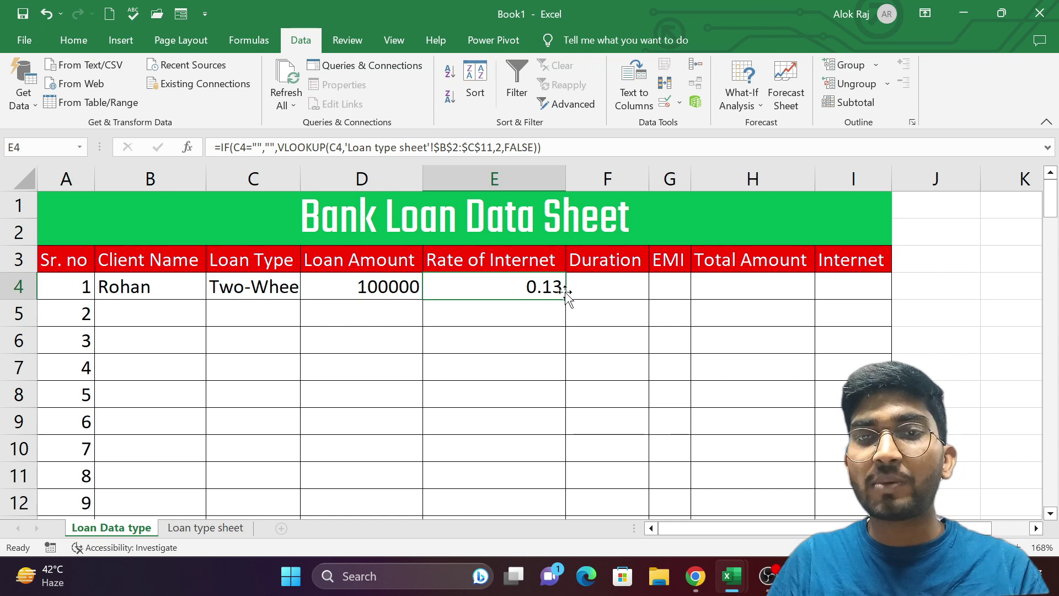
# Step: Format rate cell E4 as a percentage with no decimals so it reads 13%
pyautogui.scroll(4, 607, 72)
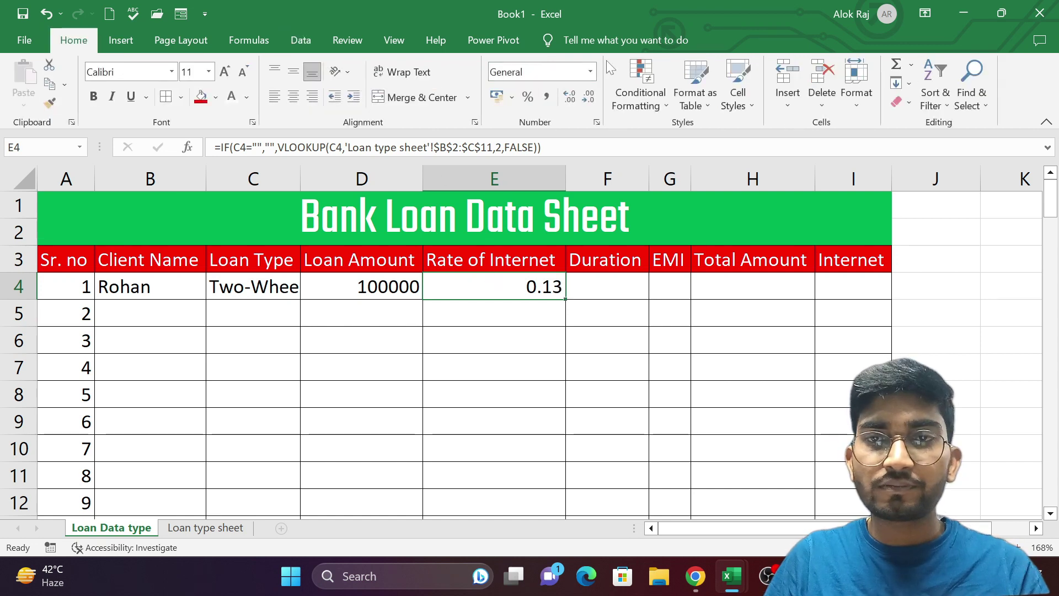
pyautogui.click(591, 72)
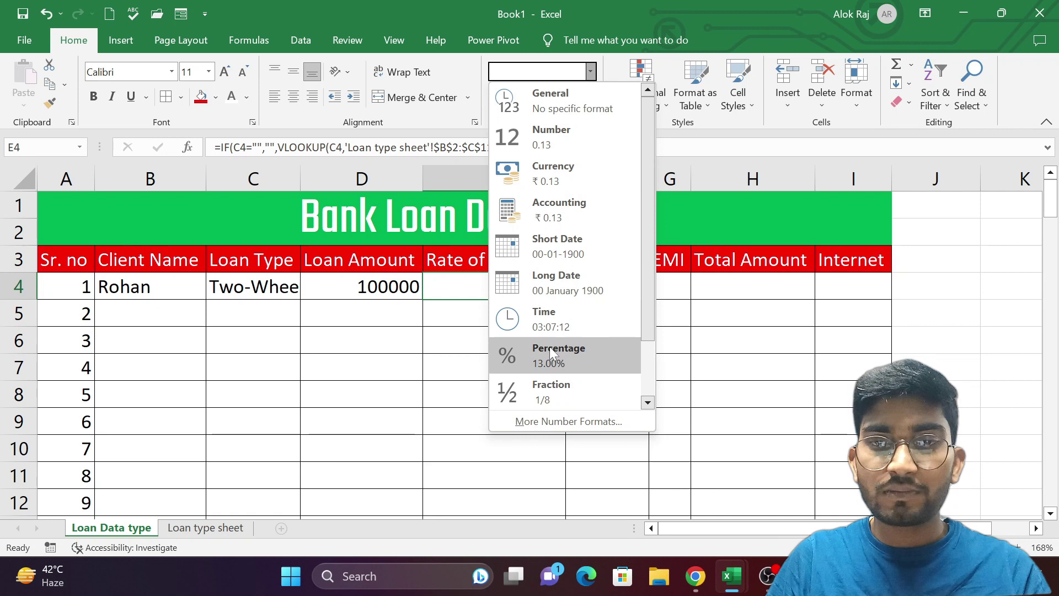
pyautogui.click(551, 353)
pyautogui.doubleClick(588, 97)
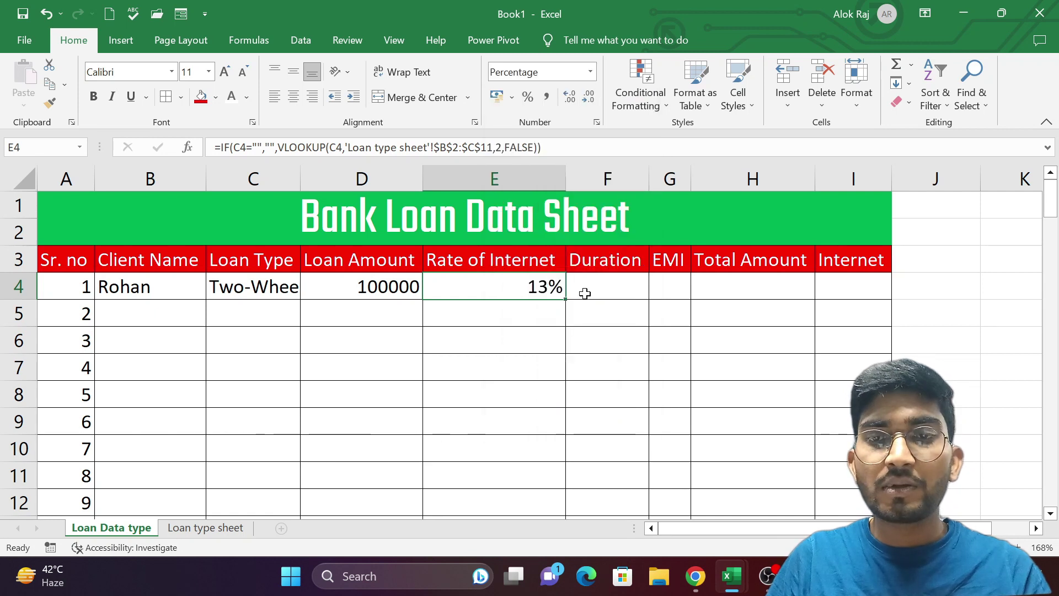
# Step: Enter a loan duration of 1 in F4
pyautogui.click(613, 290)
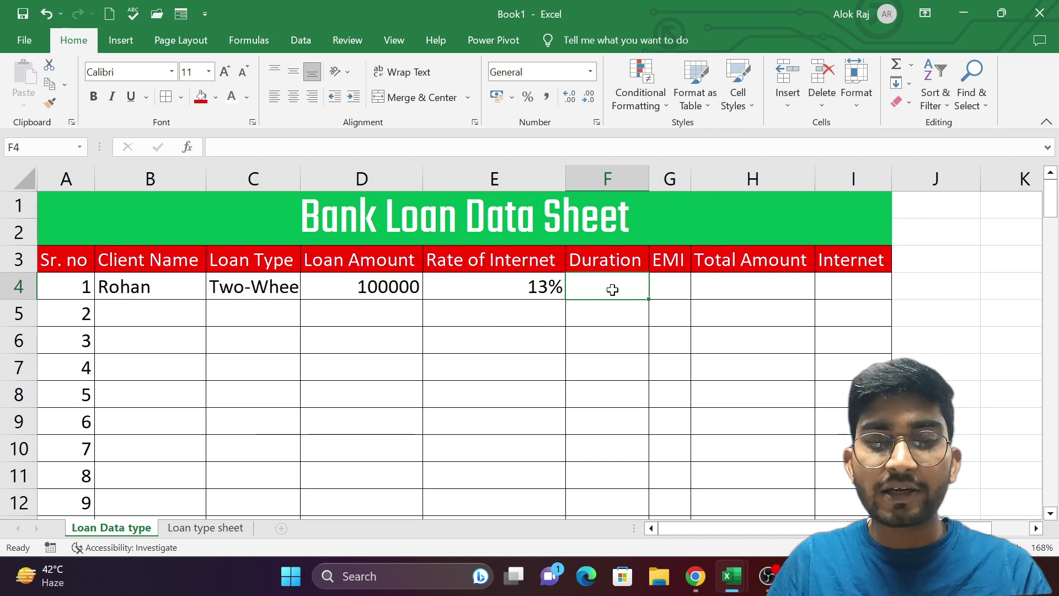
pyautogui.write('1')
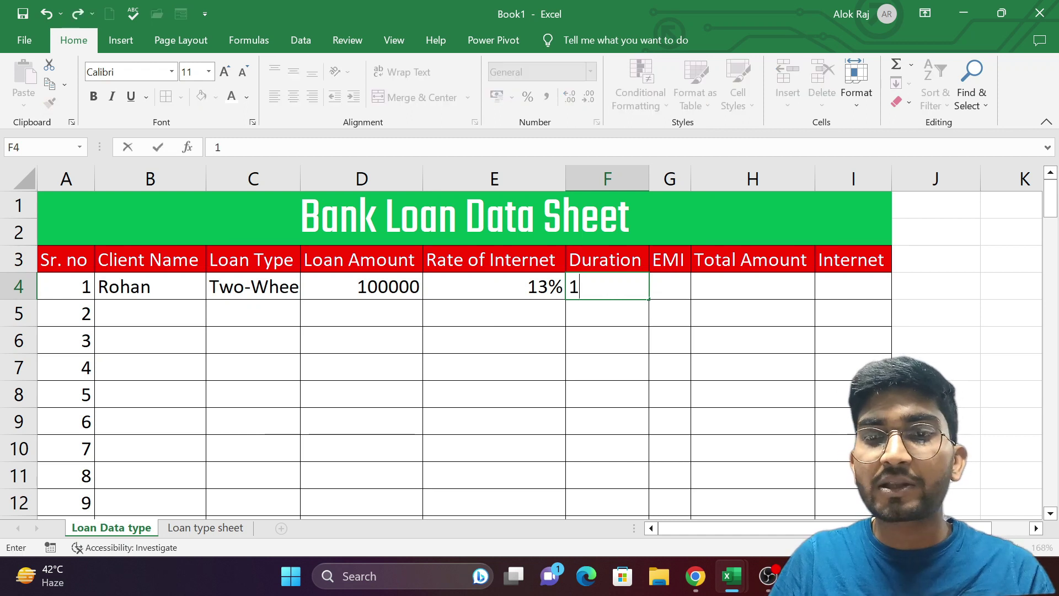
pyautogui.press('Tab')
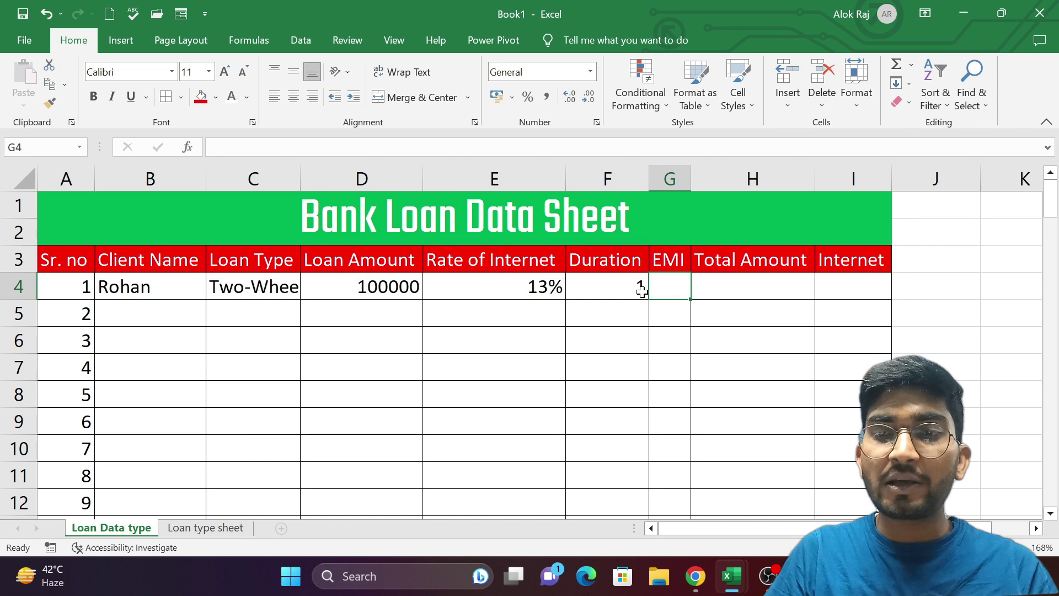
# Step: Enter =PMT(E4/12,F4*12,D4) in G4, giving a monthly EMI of ₹ -8,931.73
pyautogui.write('=')
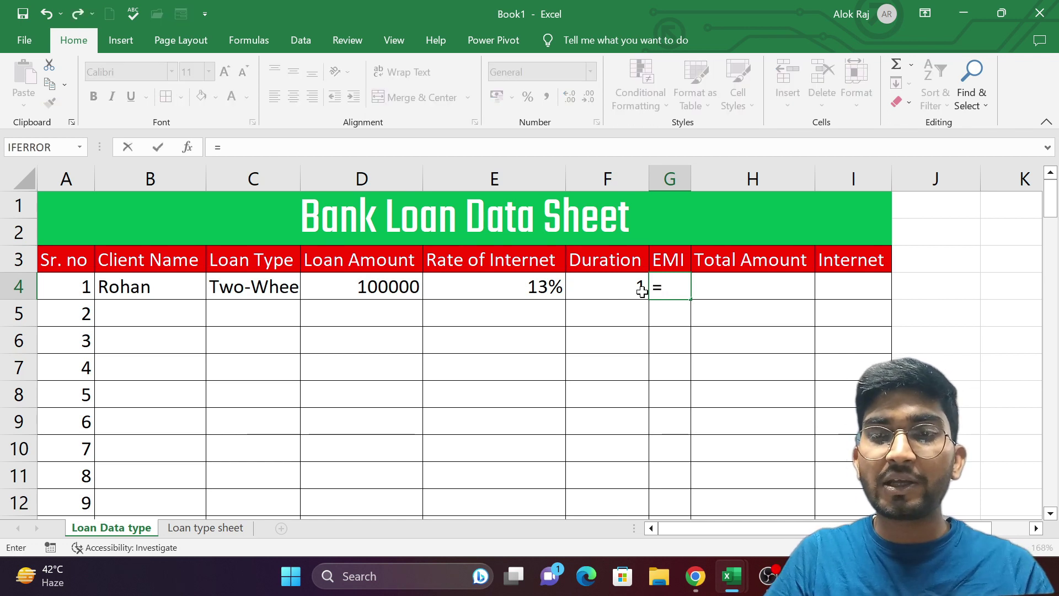
pyautogui.write('pmt(')
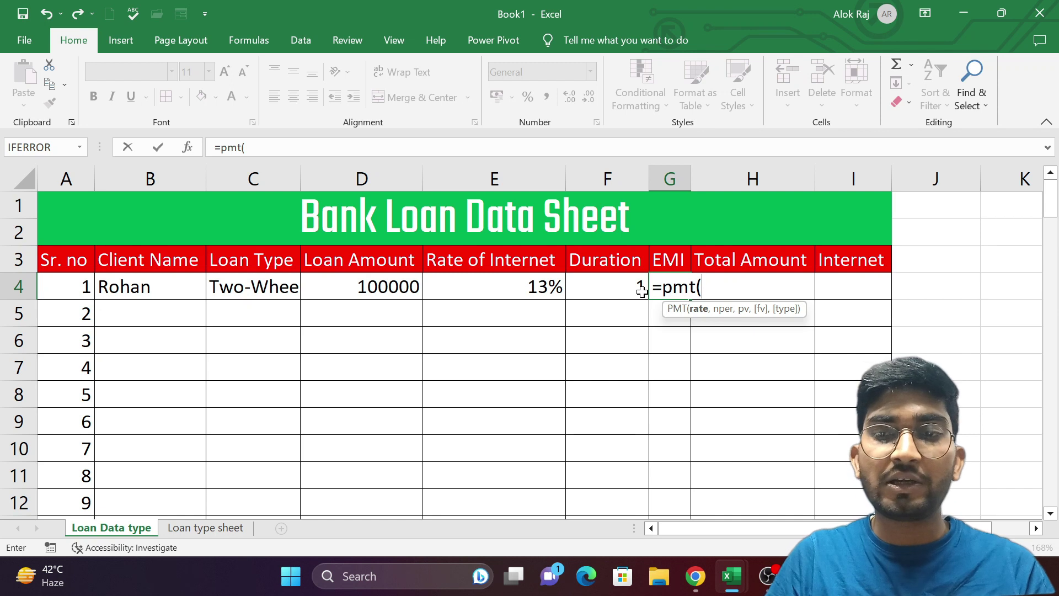
pyautogui.click(535, 291)
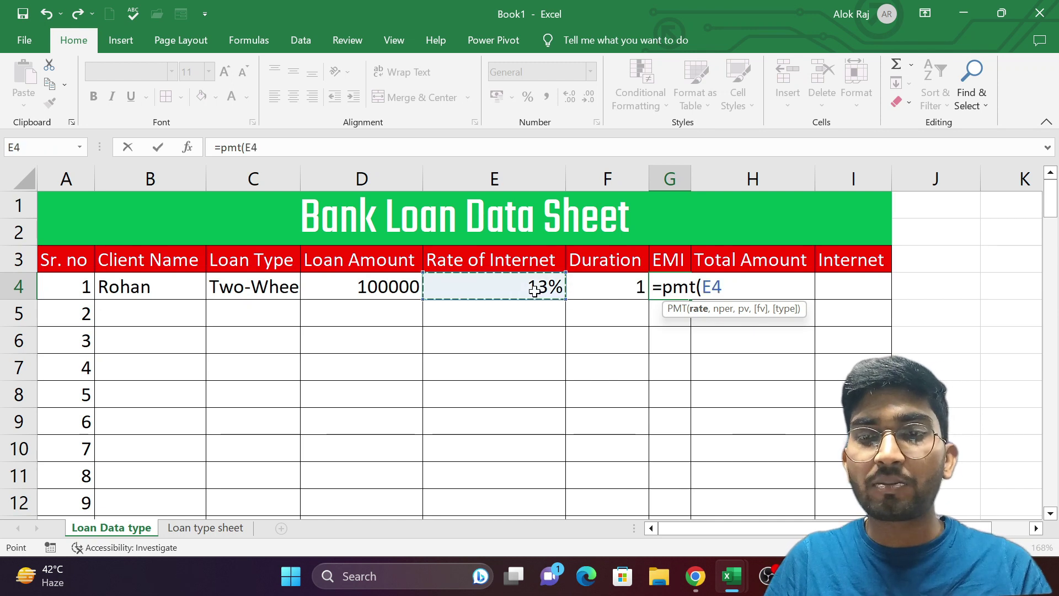
pyautogui.write(',')
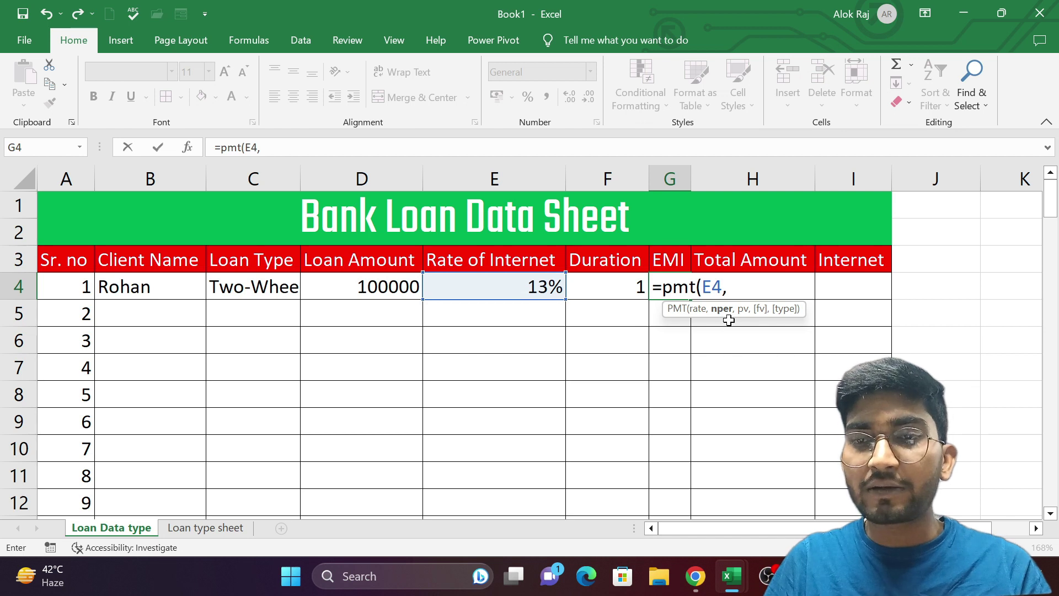
pyautogui.press('BackSpace')
pyautogui.press('BackSpace')
pyautogui.press('BackSpace')
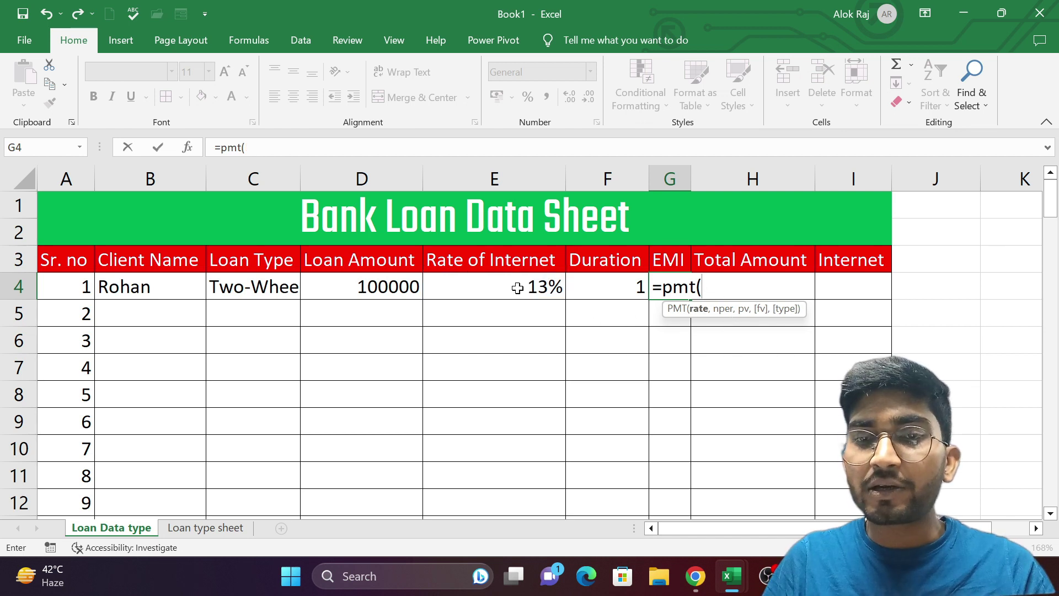
pyautogui.click(518, 287)
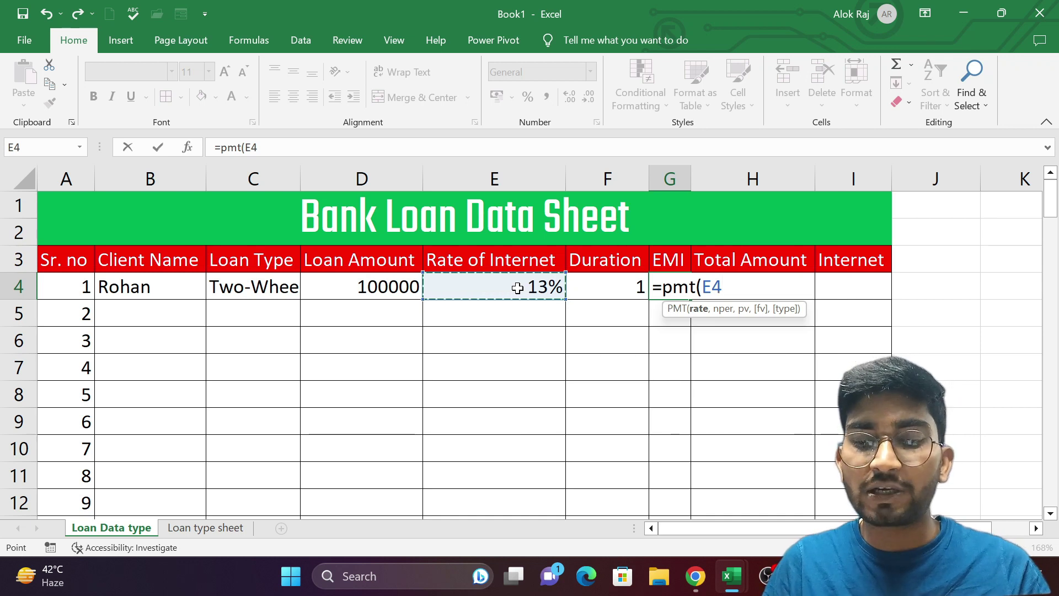
pyautogui.write('/')
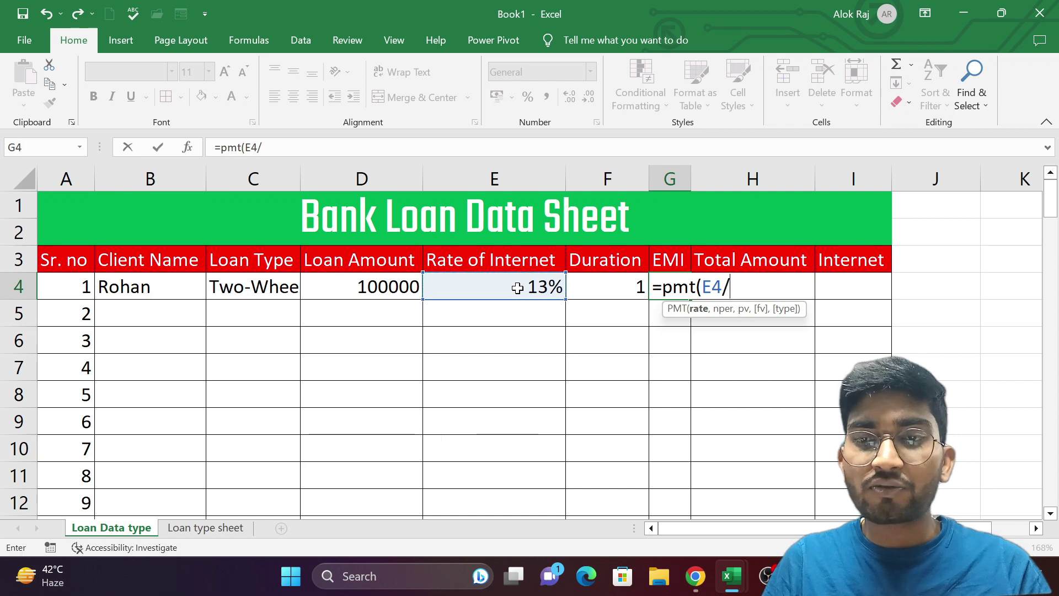
pyautogui.write('12,')
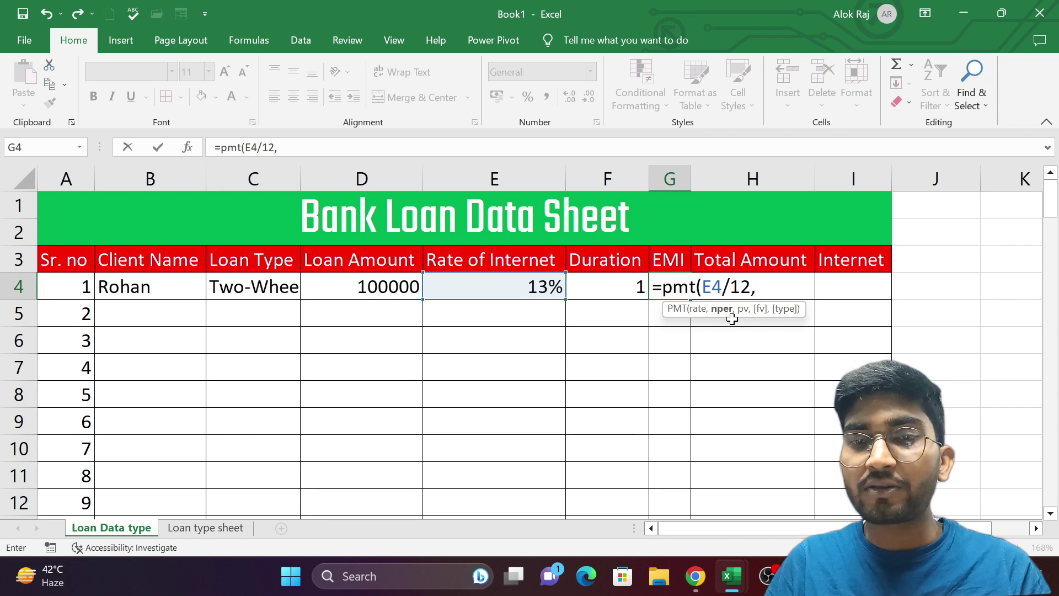
pyautogui.click(624, 287)
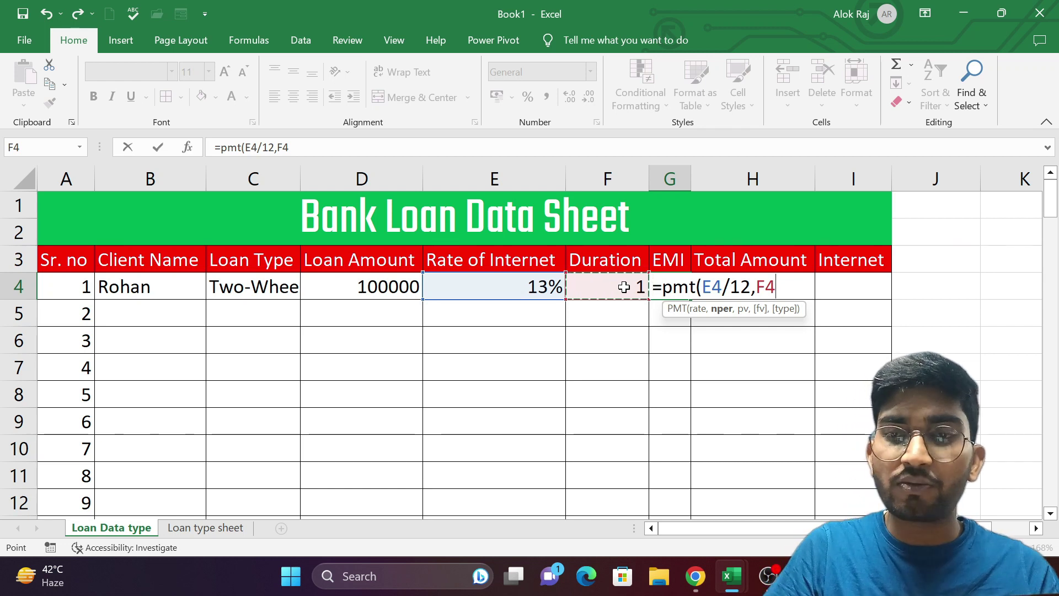
pyautogui.write('*12')
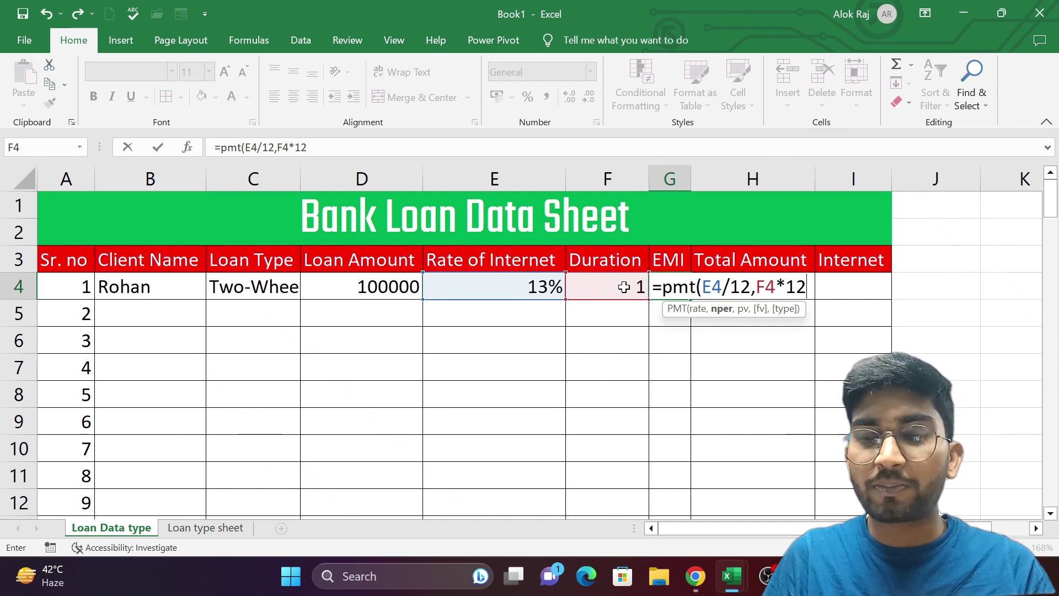
pyautogui.write(',')
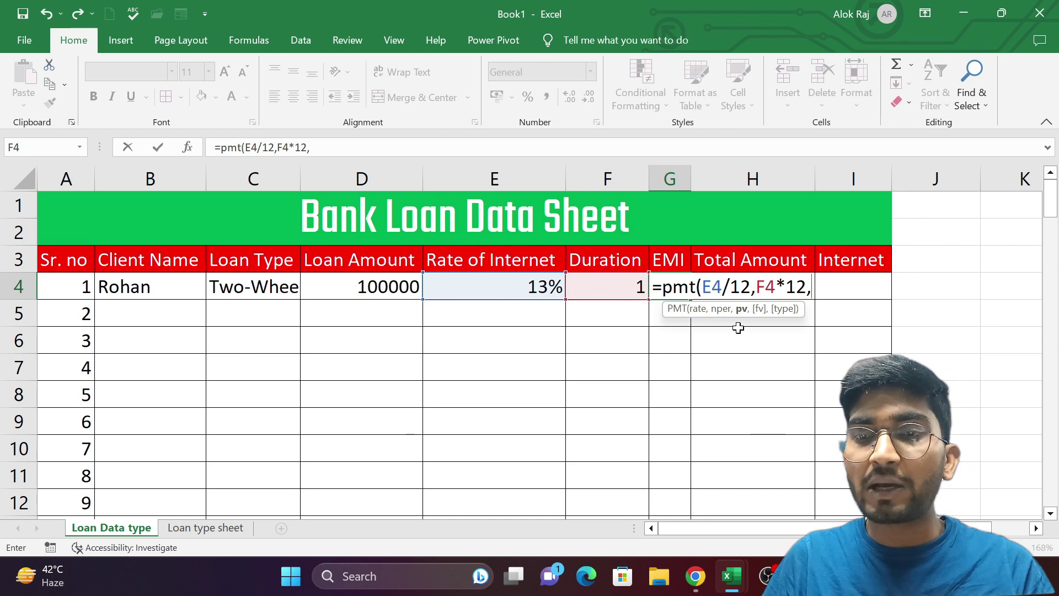
pyautogui.click(363, 289)
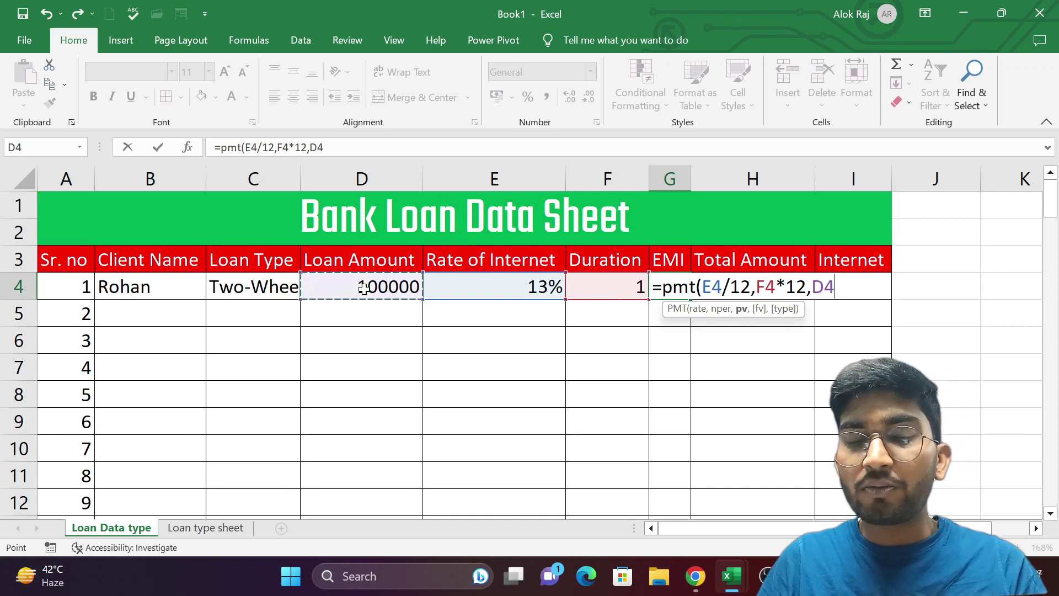
pyautogui.write(')')
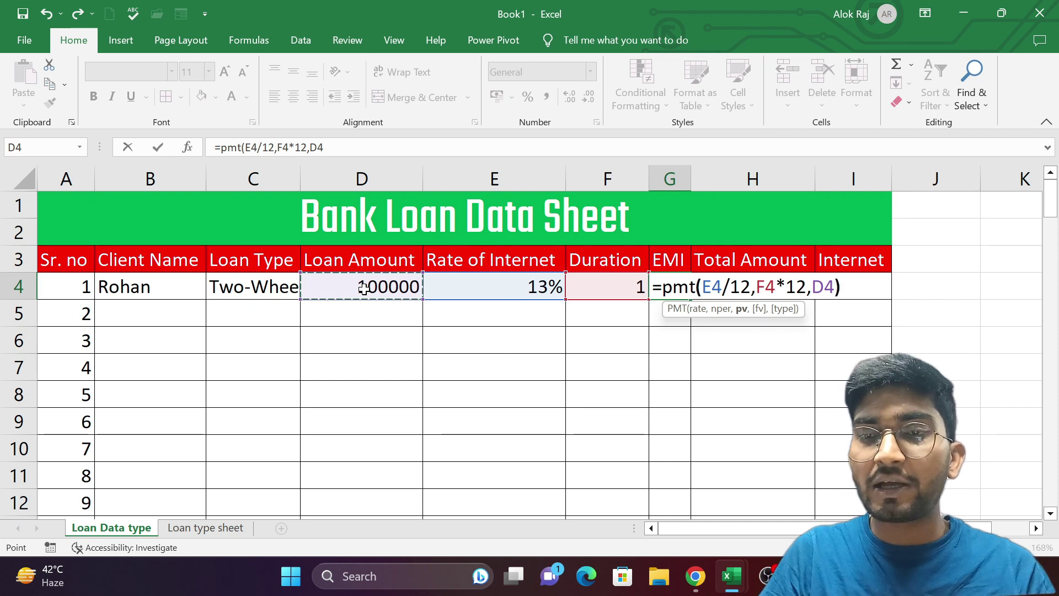
pyautogui.press('Return')
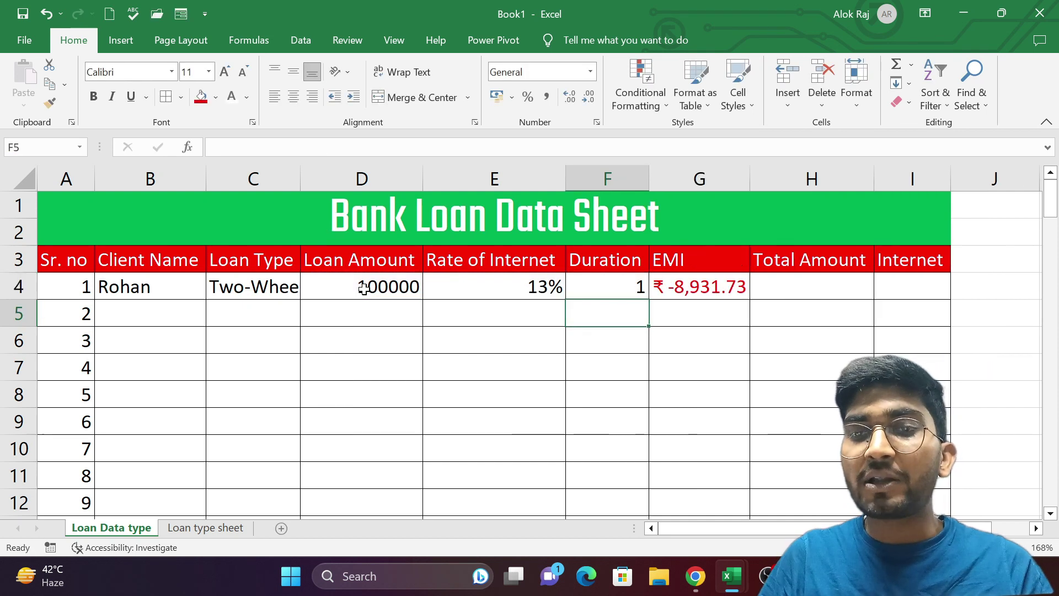
# Step: Change G4's formula to =-PMT(E4/12,F4*12,D4) so the EMI shows ₹ 8,931.73
pyautogui.click(726, 292)
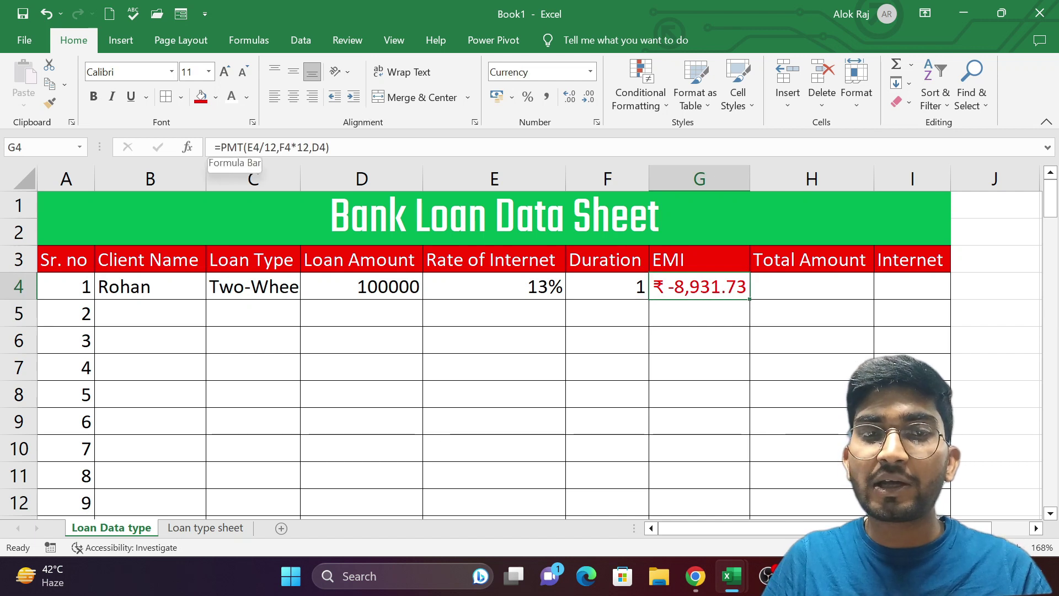
pyautogui.click(212, 147)
pyautogui.write('-')
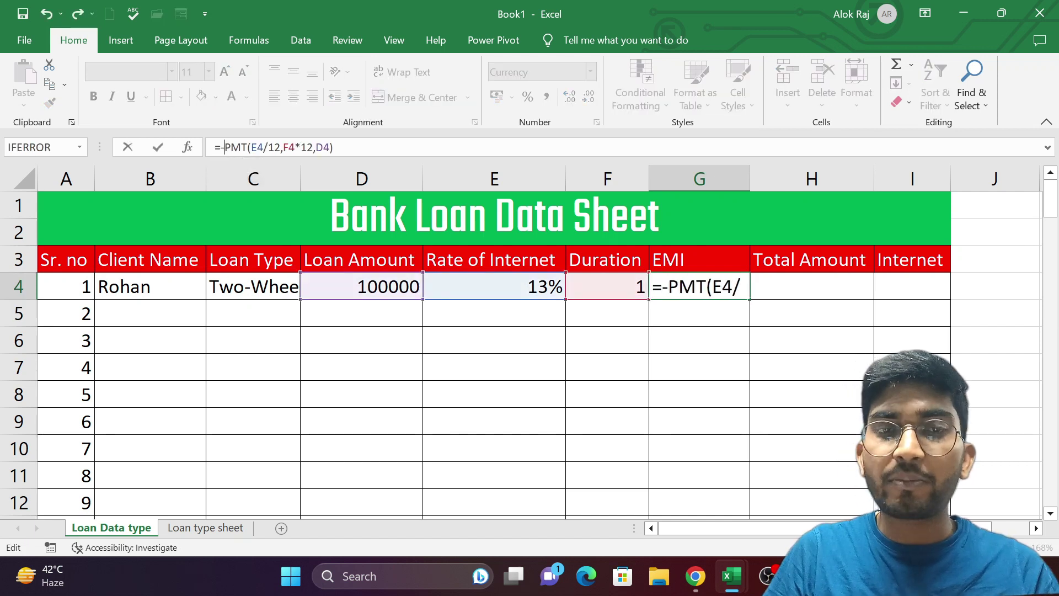
pyautogui.click(334, 148)
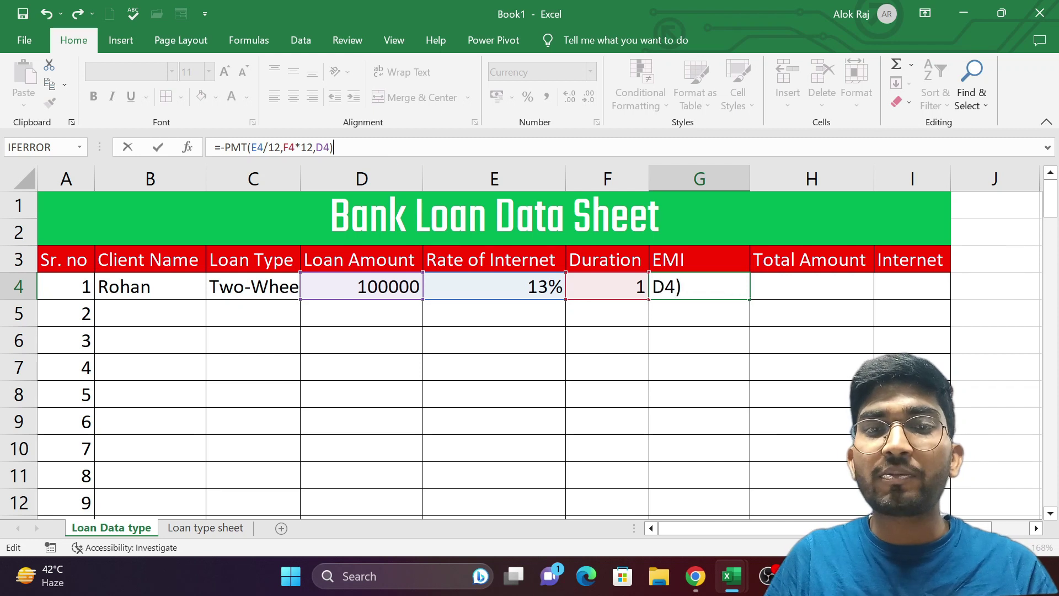
pyautogui.press('Return')
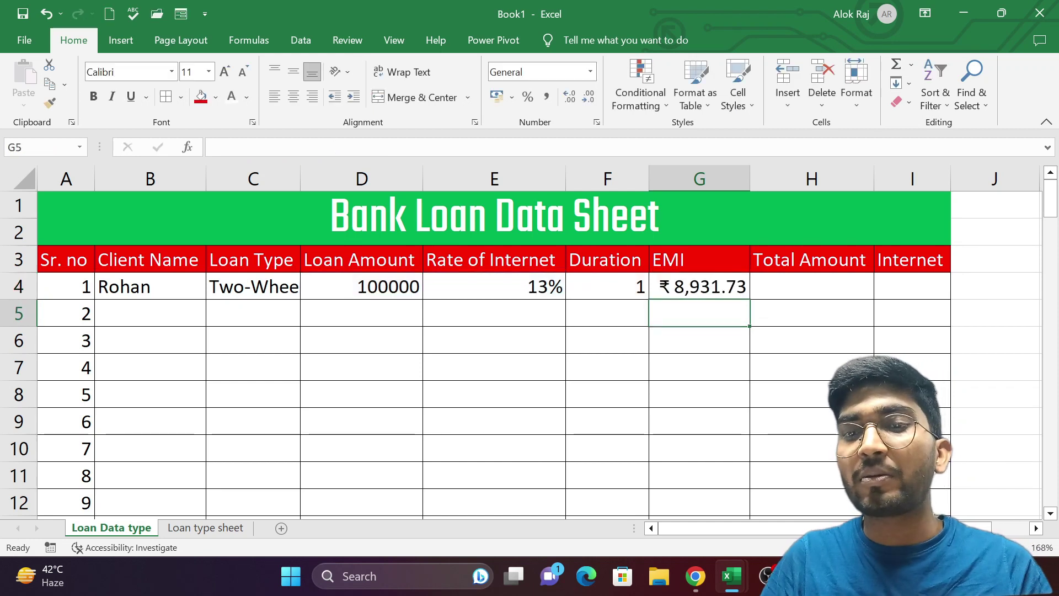
pyautogui.click(814, 284)
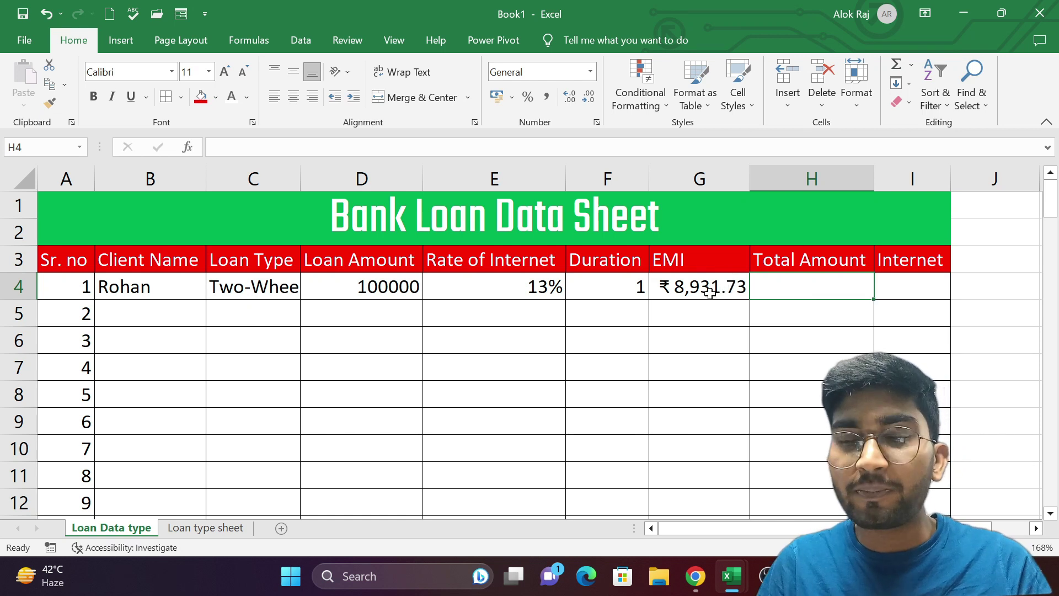
# Step: Enter =G4*F4*12 in H4 for a total amount of ₹ 1,07,180.73
pyautogui.write('=')
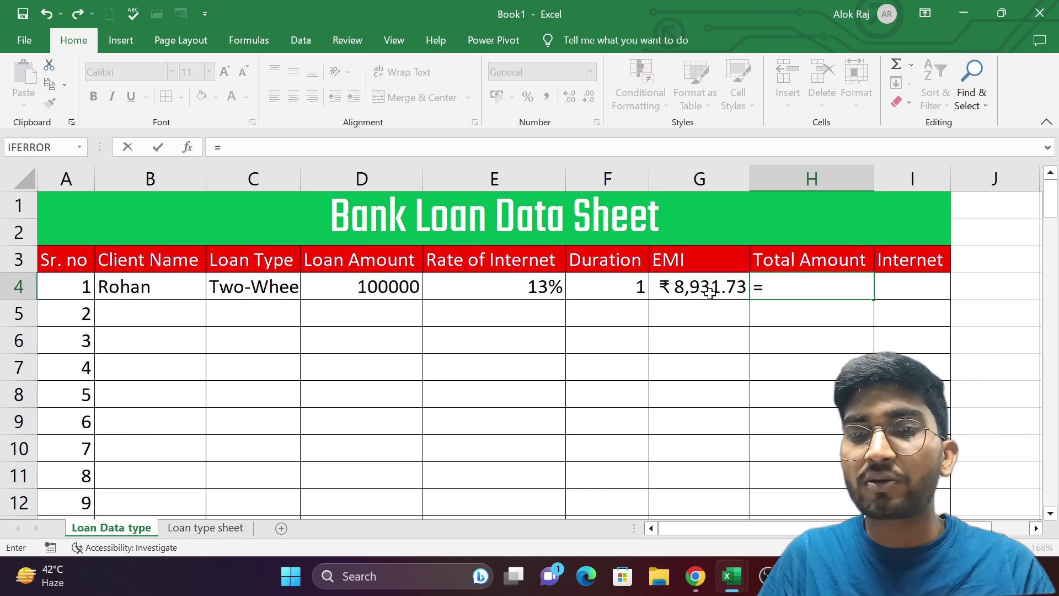
pyautogui.click(711, 293)
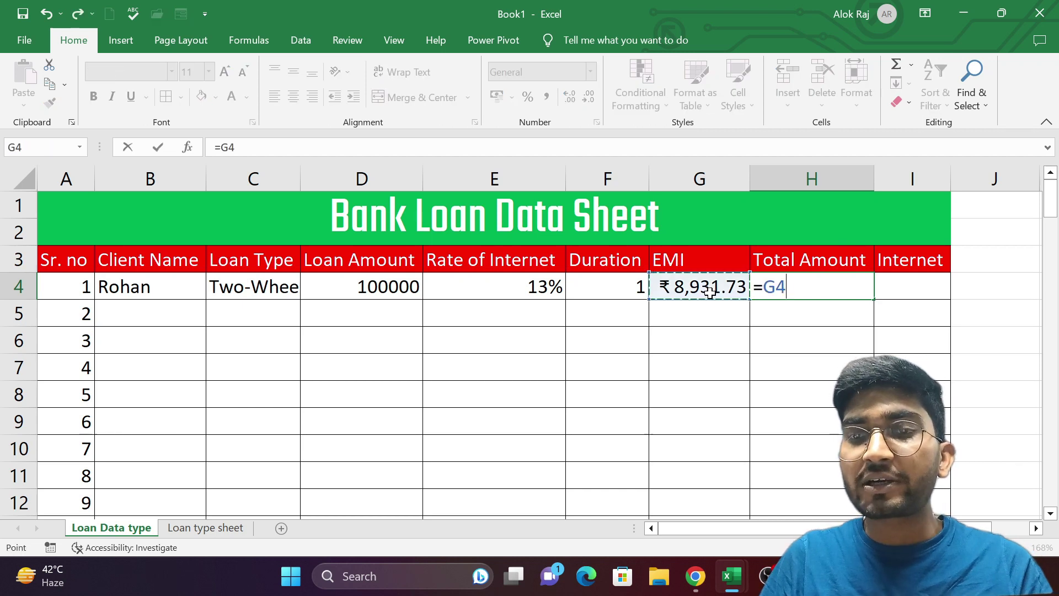
pyautogui.write('*')
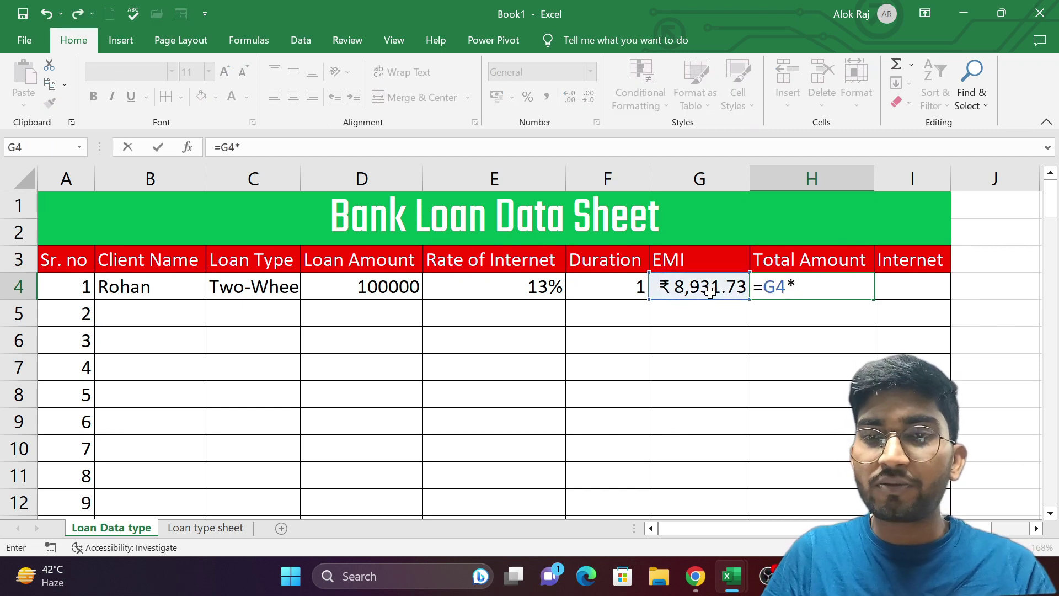
pyautogui.click(597, 289)
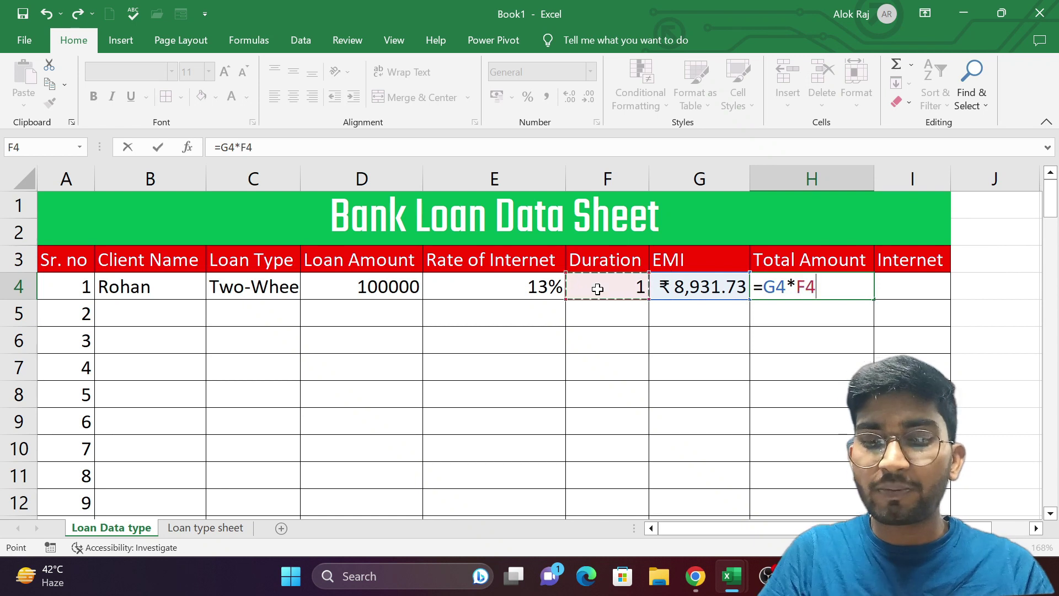
pyautogui.write('*12')
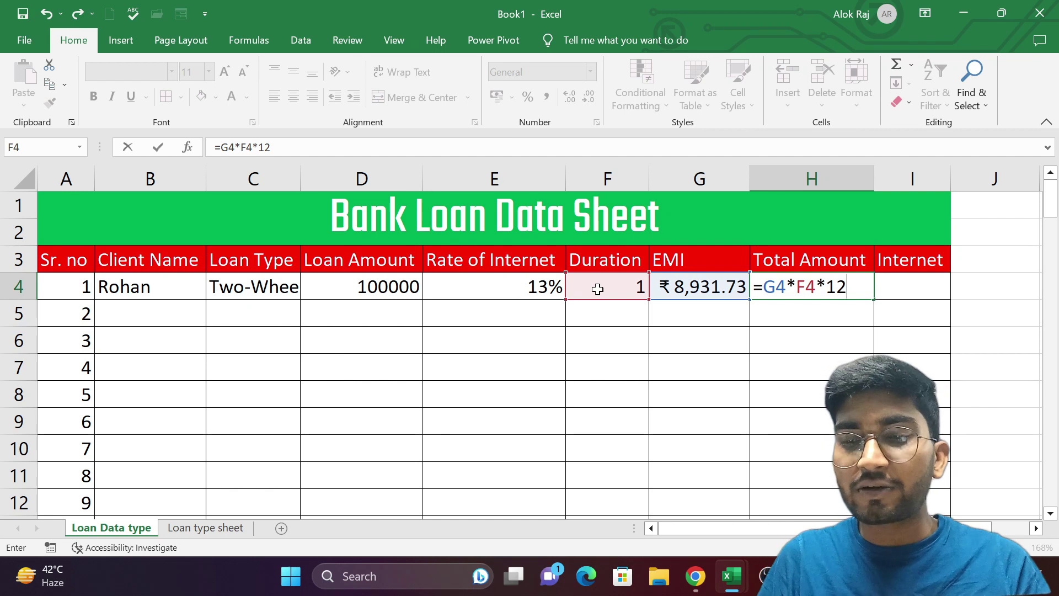
pyautogui.press('Return')
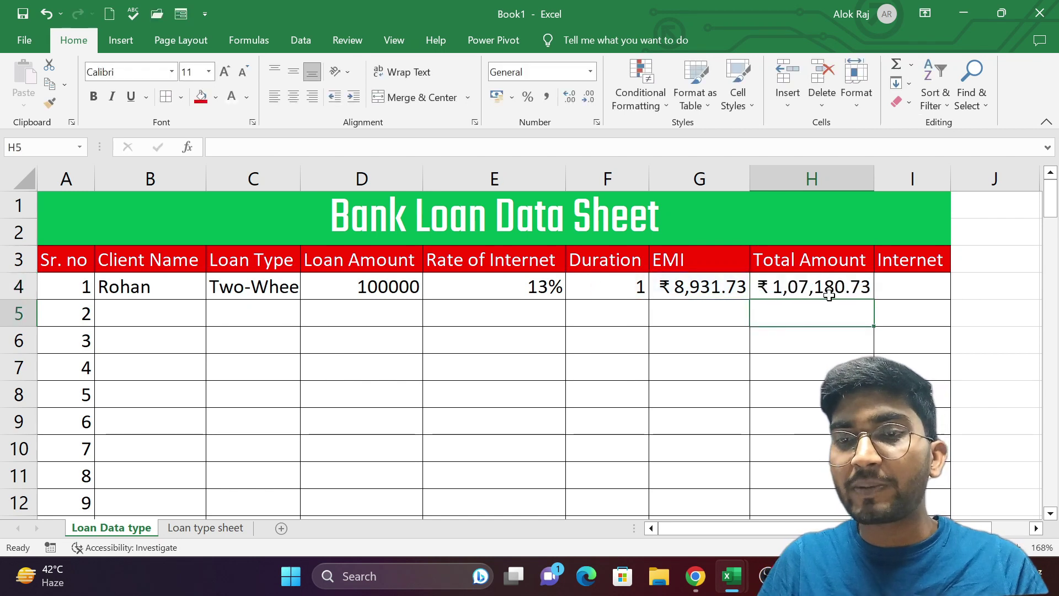
pyautogui.click(919, 287)
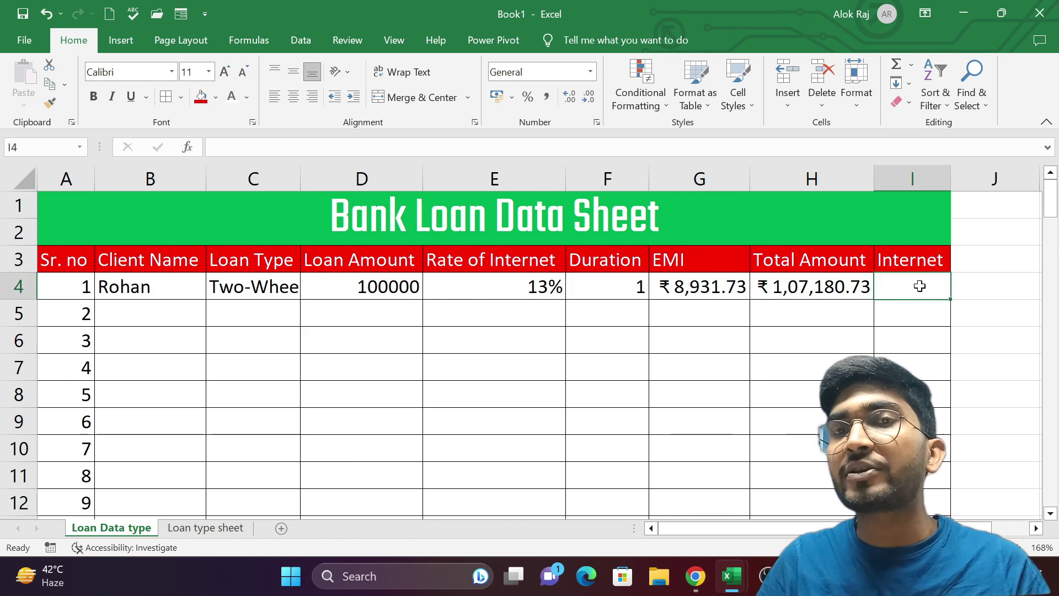
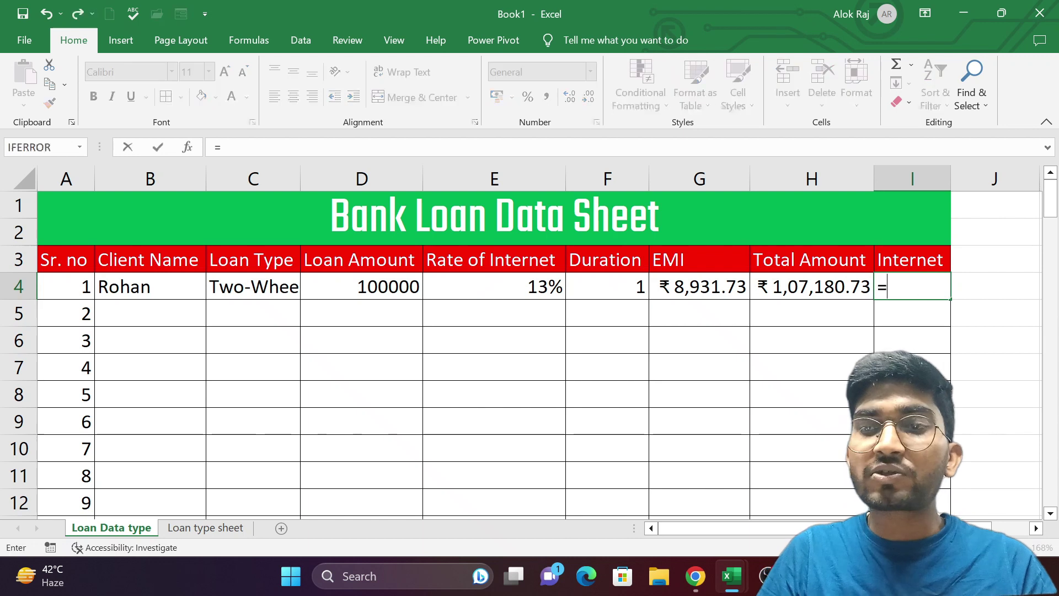
# Step: Enter =H4-D4 in I4 so the first loan's interest shows ₹7,180.73
pyautogui.click(842, 293)
pyautogui.write('-')
pyautogui.click(378, 288)
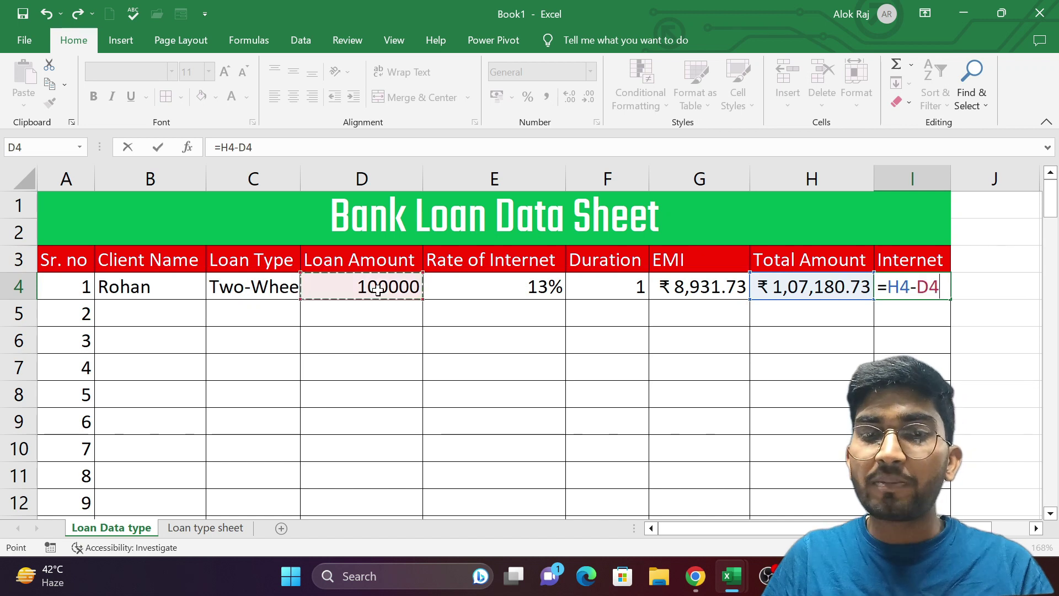
pyautogui.press('Return')
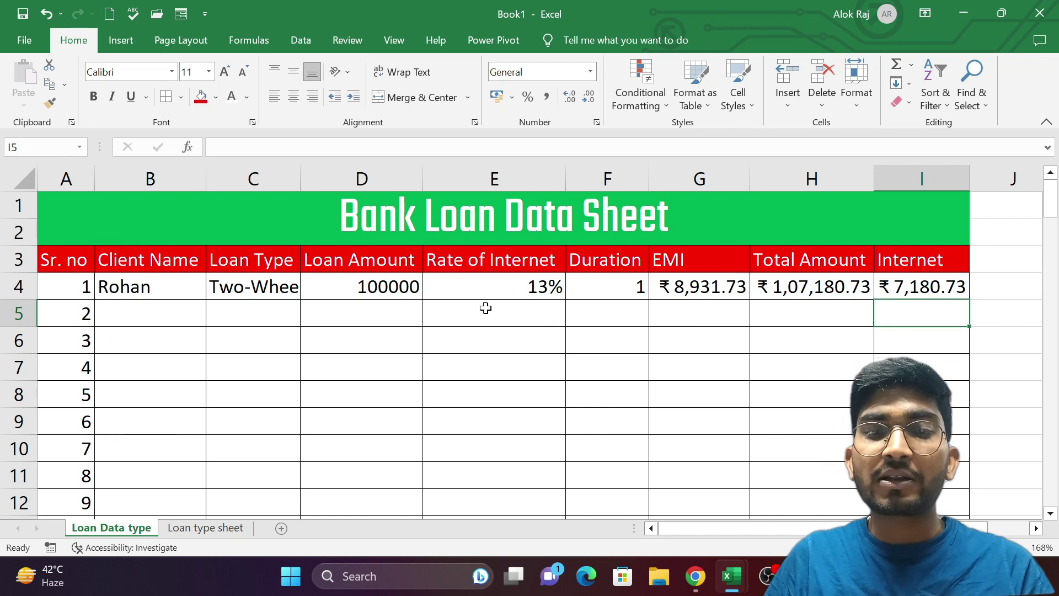
# Step: Enter the second client's name in B5 and choose Car Loans as its loan type
pyautogui.click(143, 307)
pyautogui.write('S')
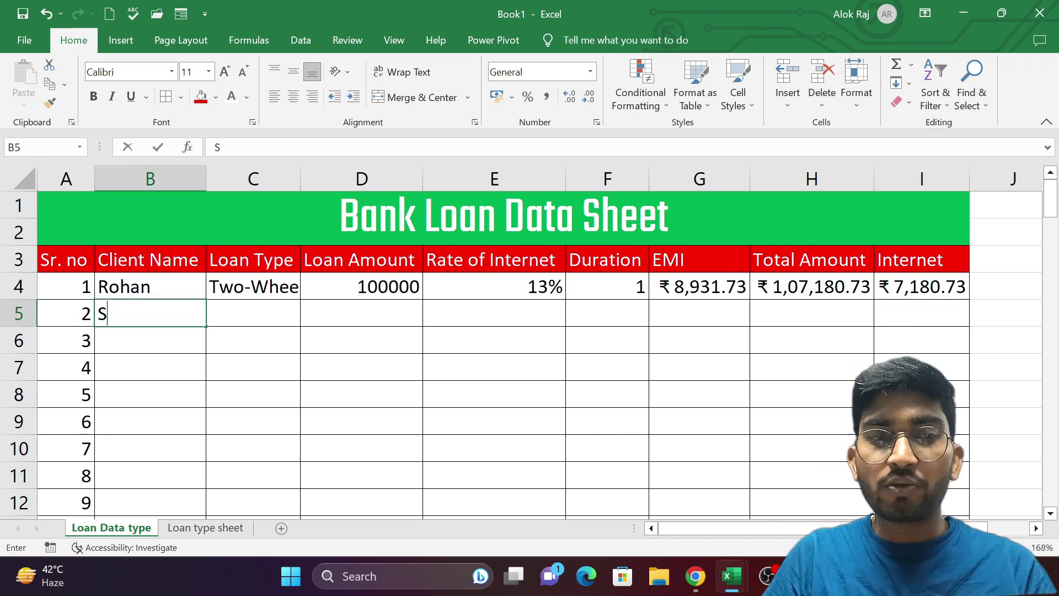
pyautogui.write('ohan')
pyautogui.press('Tab')
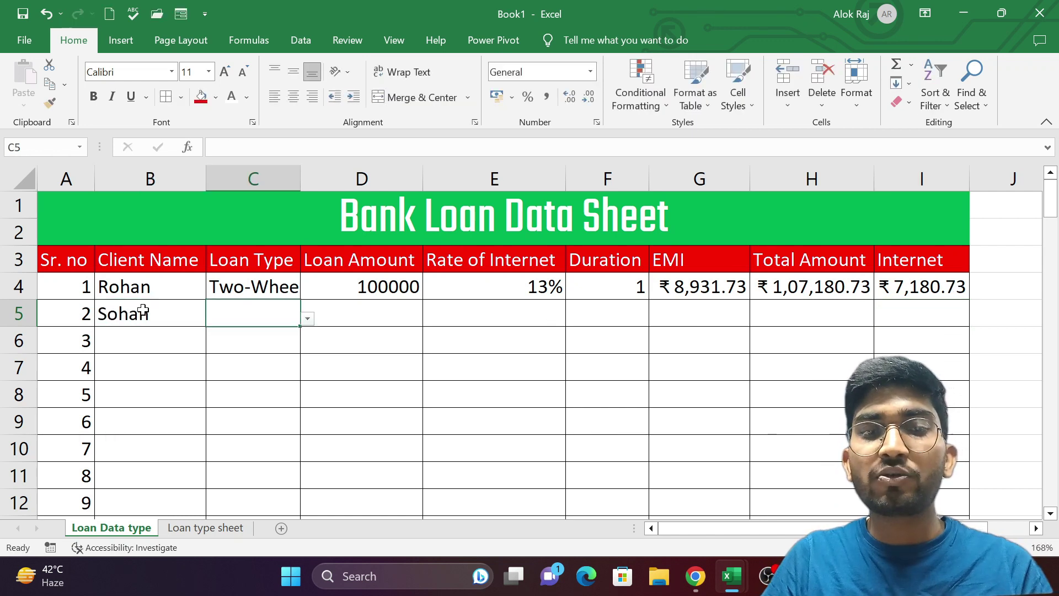
pyautogui.click(307, 319)
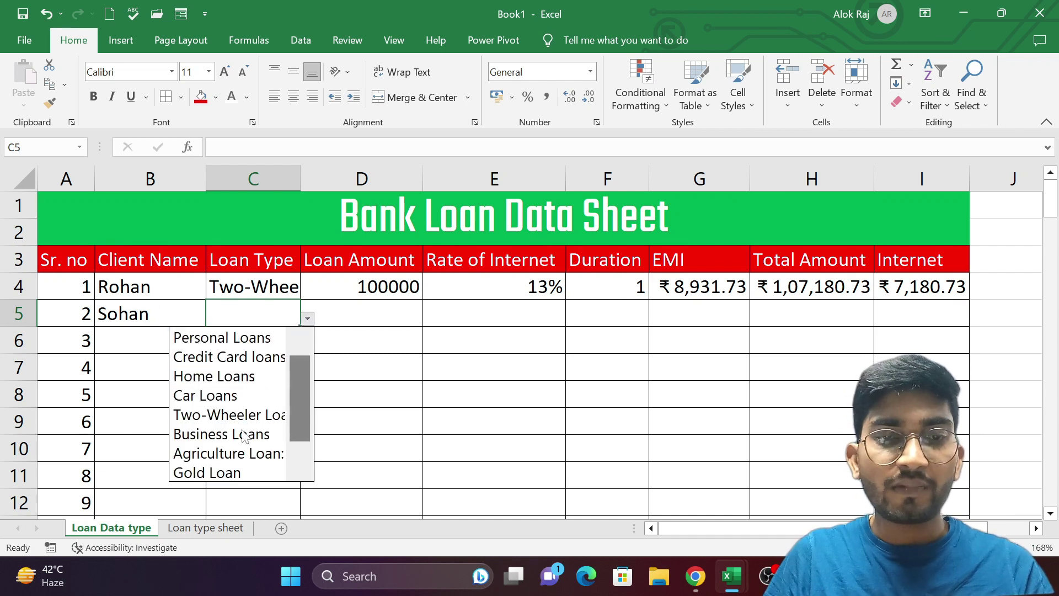
pyautogui.click(237, 396)
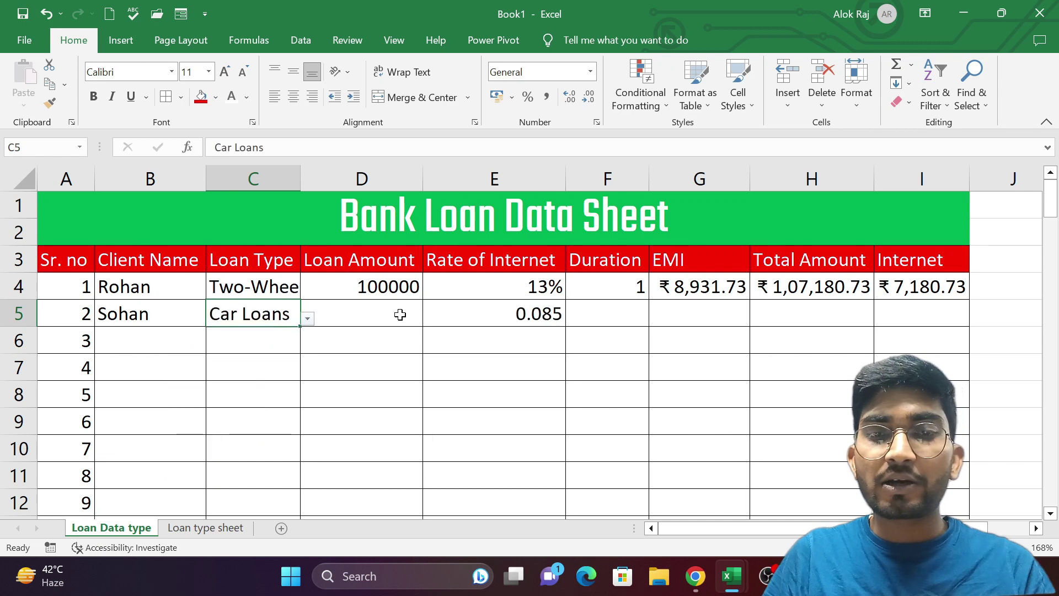
# Step: Enter 2000000 as the loan amount in D5
pyautogui.click(396, 313)
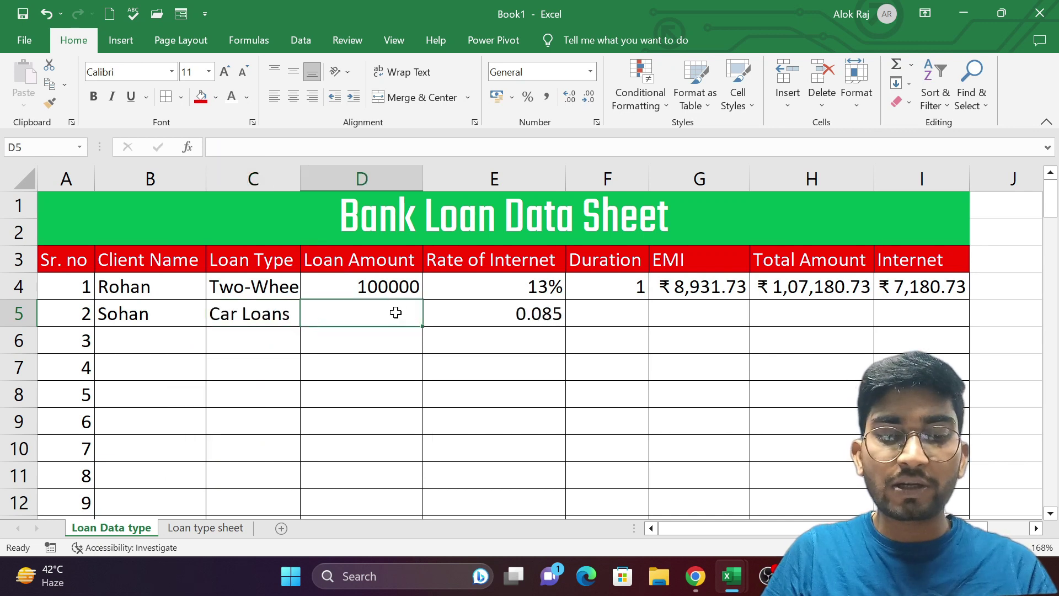
pyautogui.write('2000000')
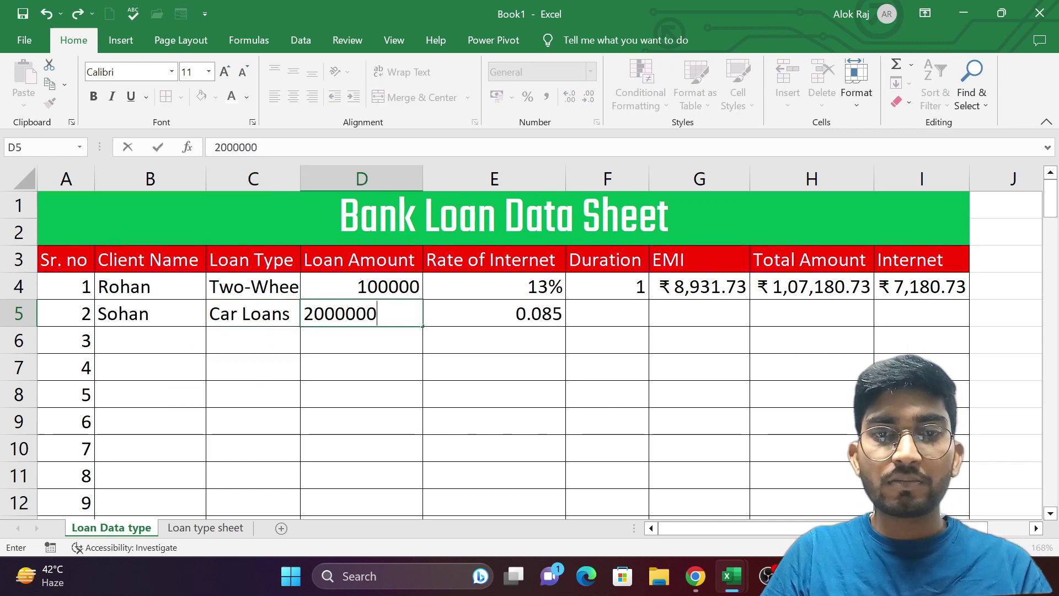
pyautogui.click(395, 313)
pyautogui.press('Right')
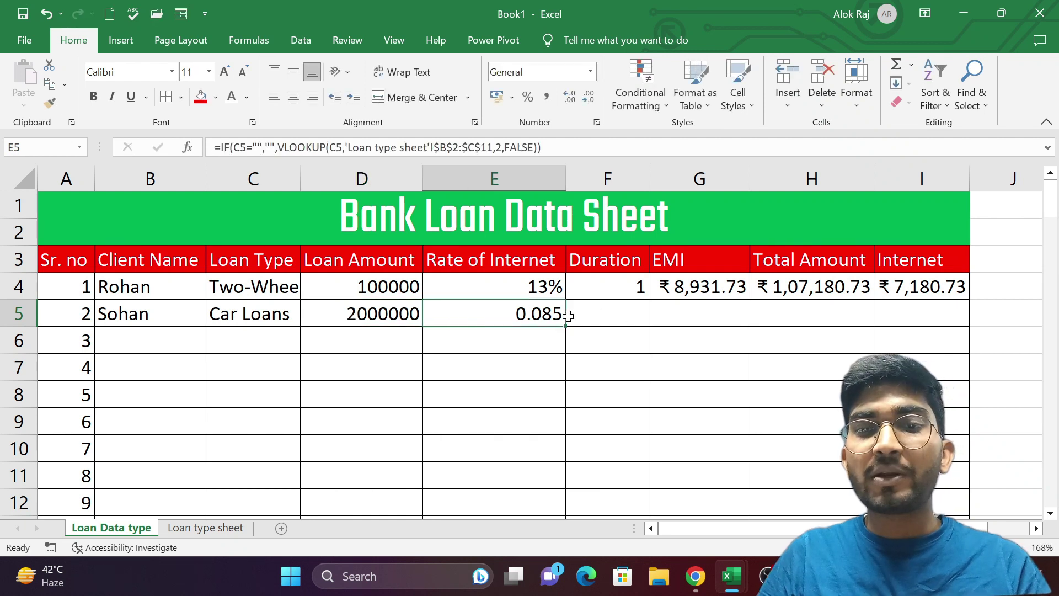
# Step: Format the E5 rate as a percentage with two decimals, showing 8.50%
pyautogui.click(590, 70)
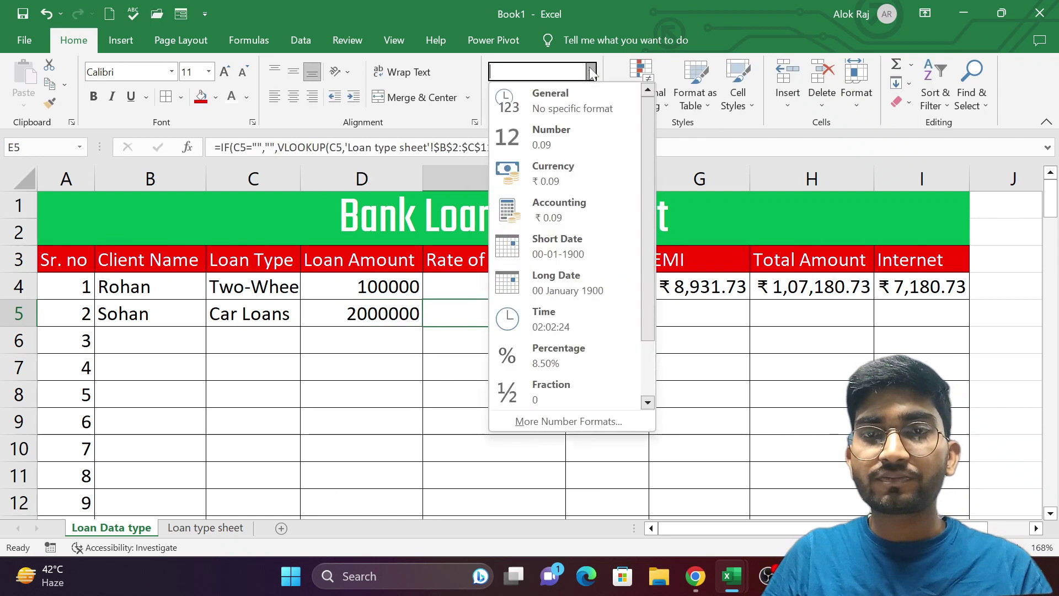
pyautogui.click(561, 357)
pyautogui.click(587, 98)
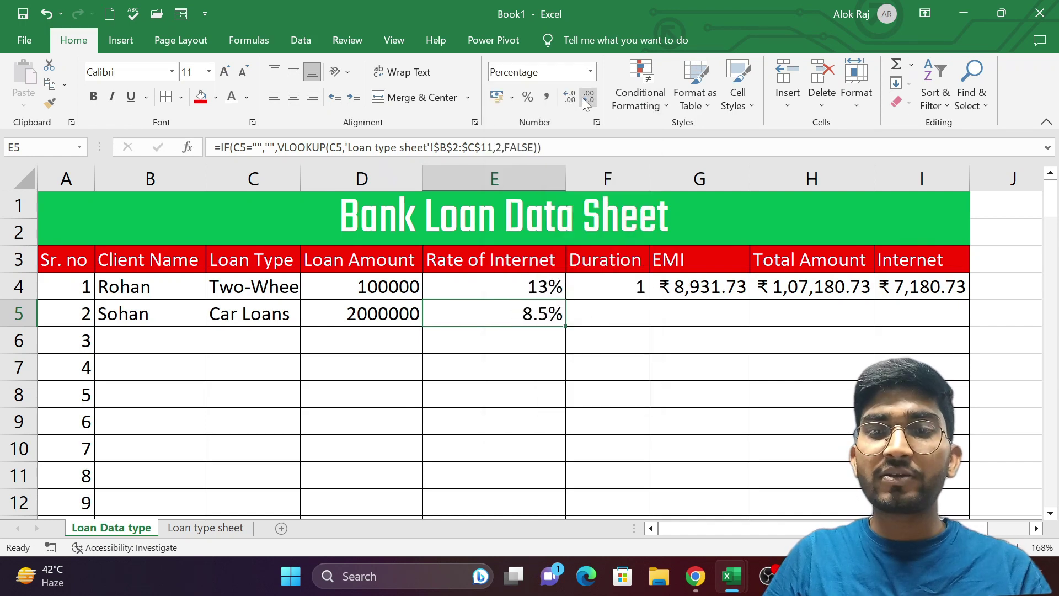
pyautogui.click(566, 96)
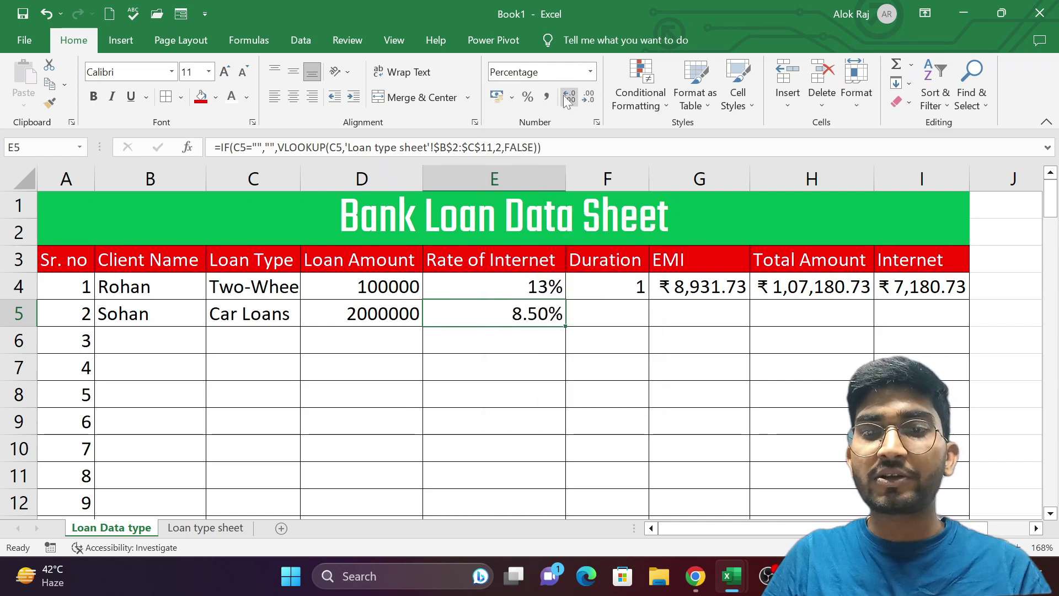
# Step: Enter a duration of 3 years in F5
pyautogui.click(635, 329)
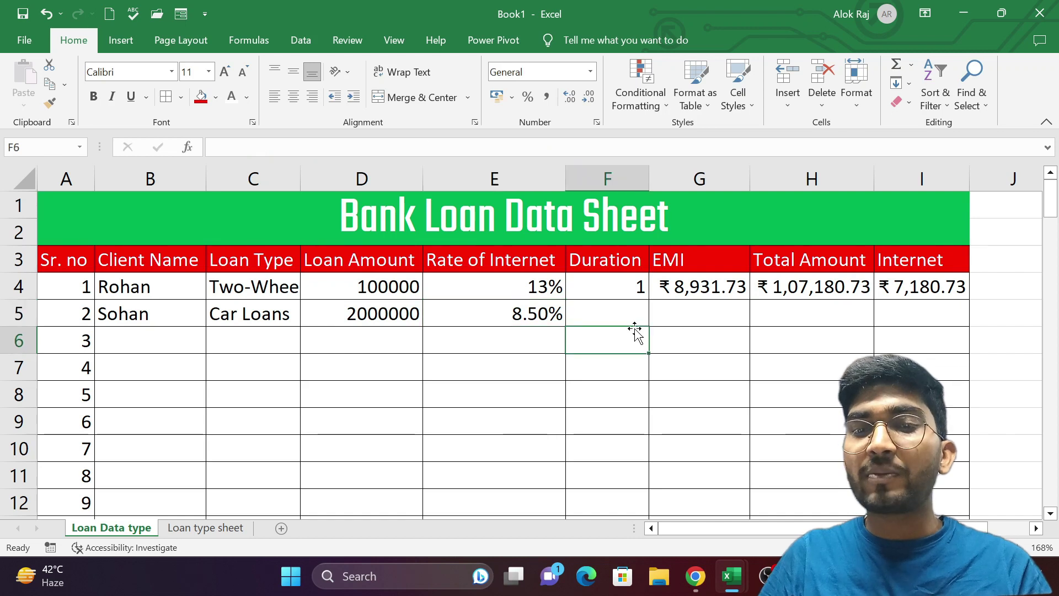
pyautogui.click(641, 308)
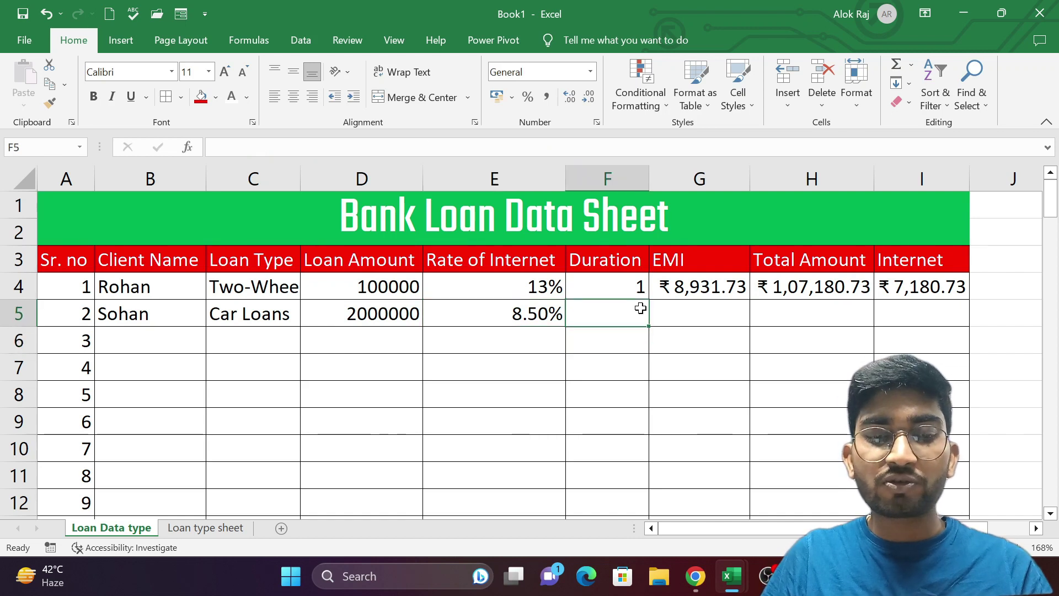
pyautogui.write('3')
pyautogui.click(705, 320)
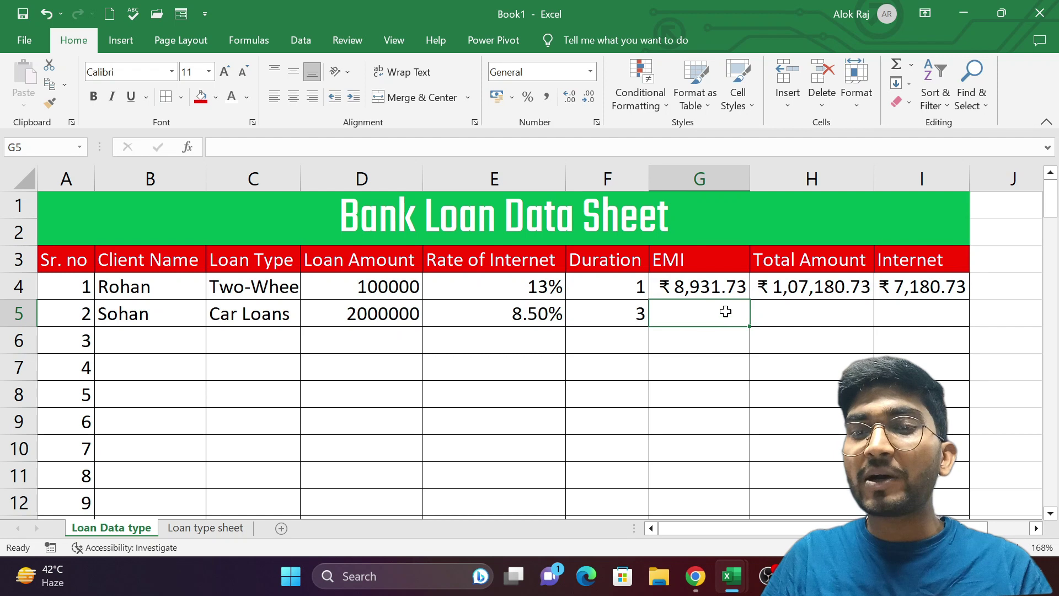
# Step: Fill the EMI, Total Amount and Interest formulas from row 4 down their columns
pyautogui.click(742, 289)
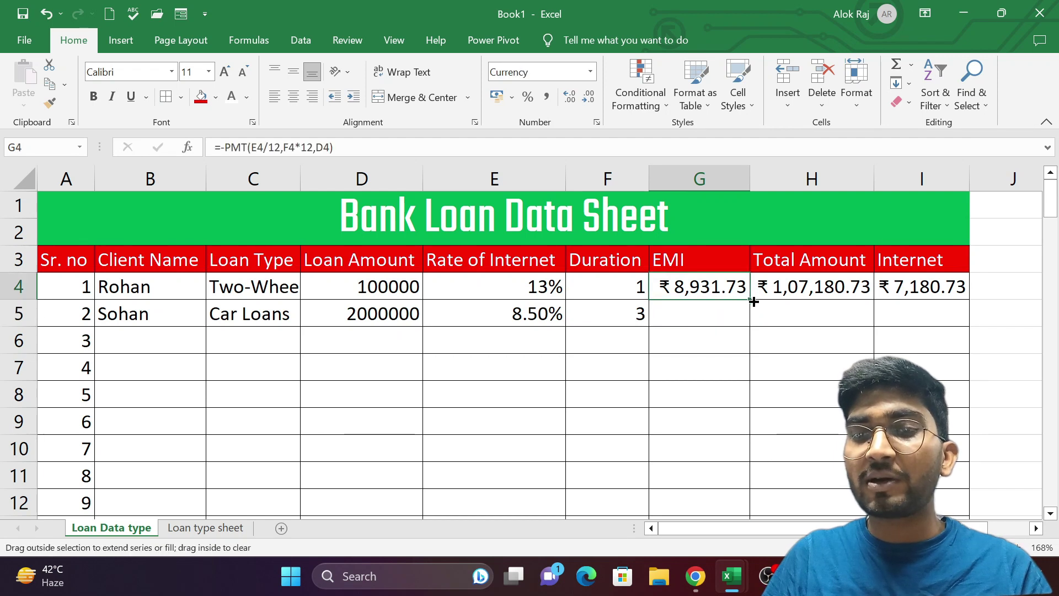
pyautogui.doubleClick(752, 298)
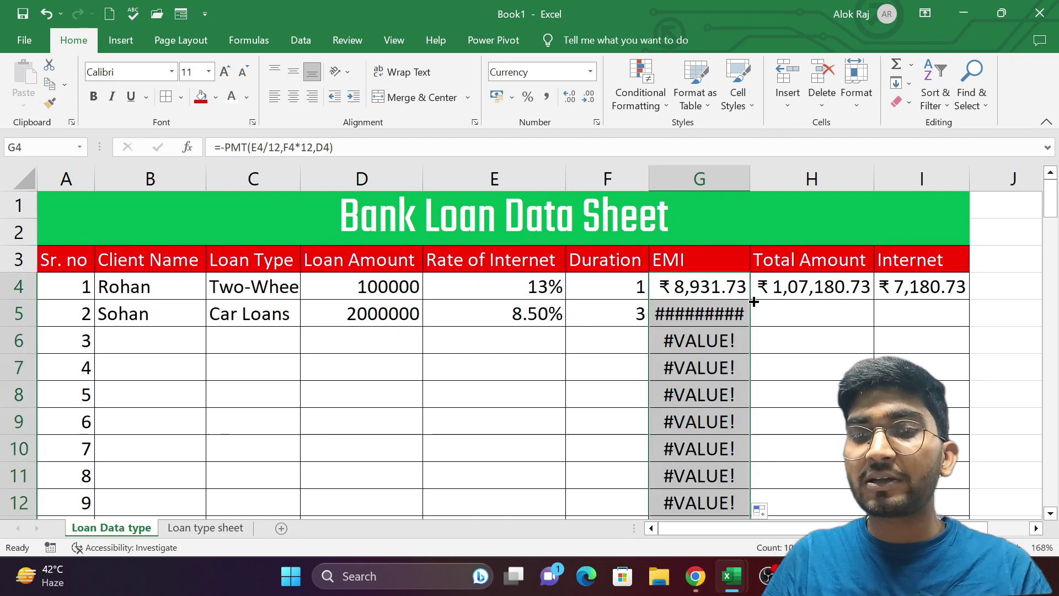
pyautogui.click(869, 289)
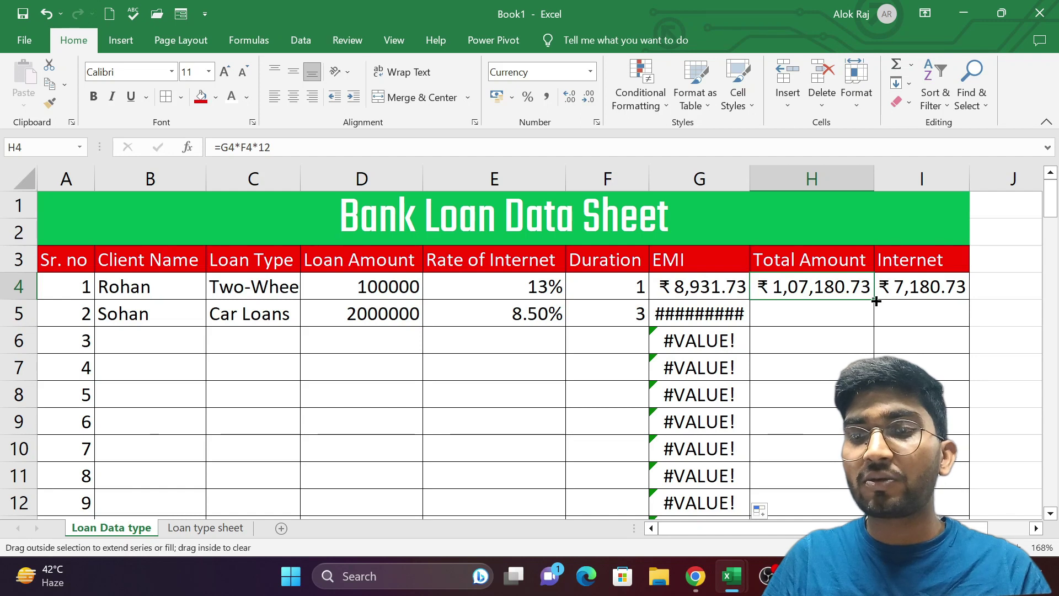
pyautogui.doubleClick(877, 299)
pyautogui.click(939, 276)
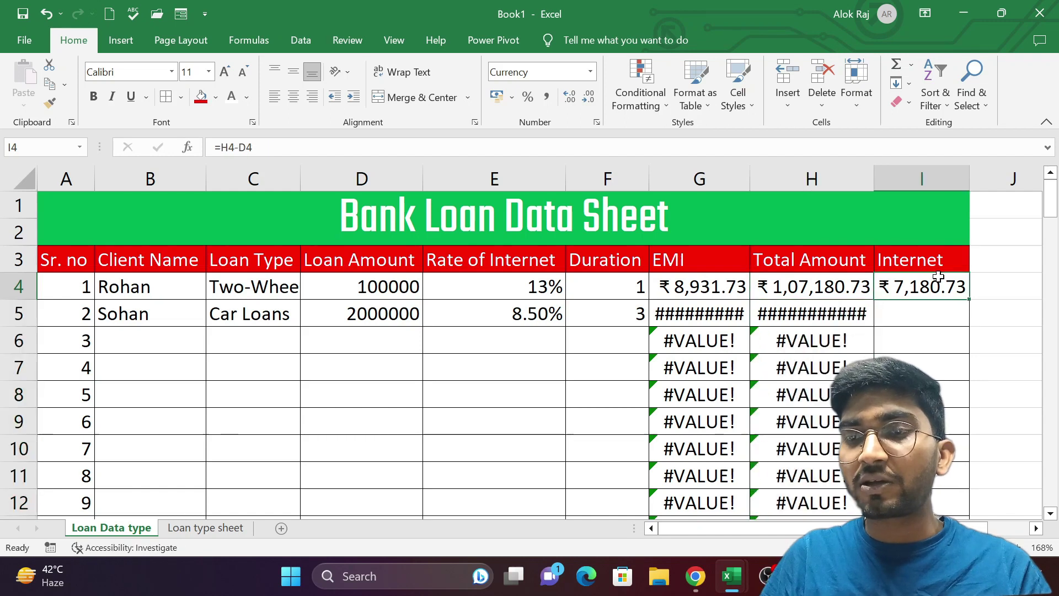
pyautogui.doubleClick(969, 297)
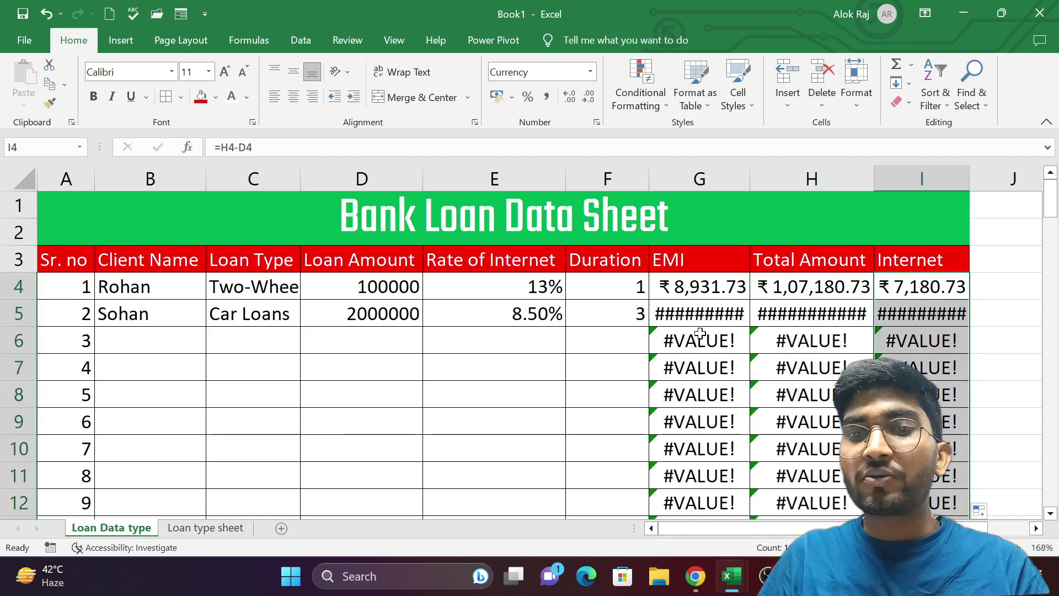
# Step: Change G4 to =IF(F4="","",-PMT(E4/12,F4*12,D4)) so blank durations give blank EMI
pyautogui.click(712, 295)
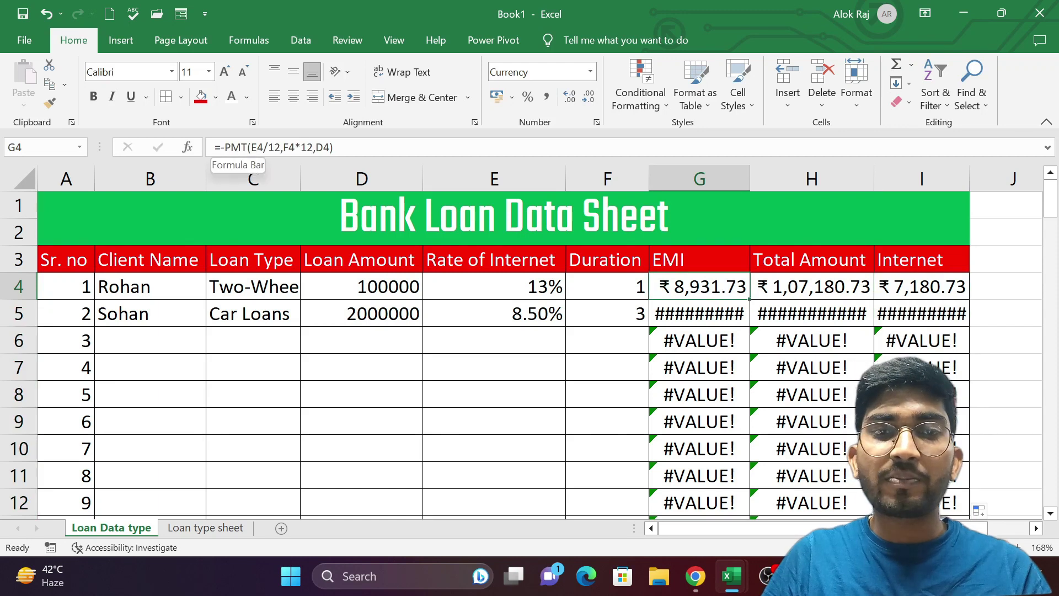
pyautogui.click(220, 147)
pyautogui.write('if')
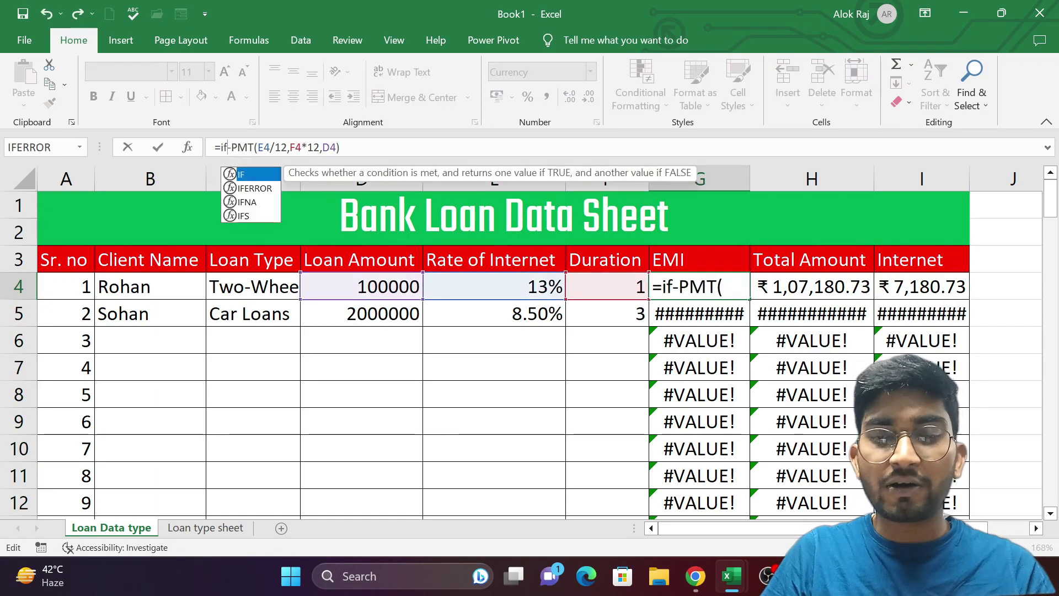
pyautogui.write('(')
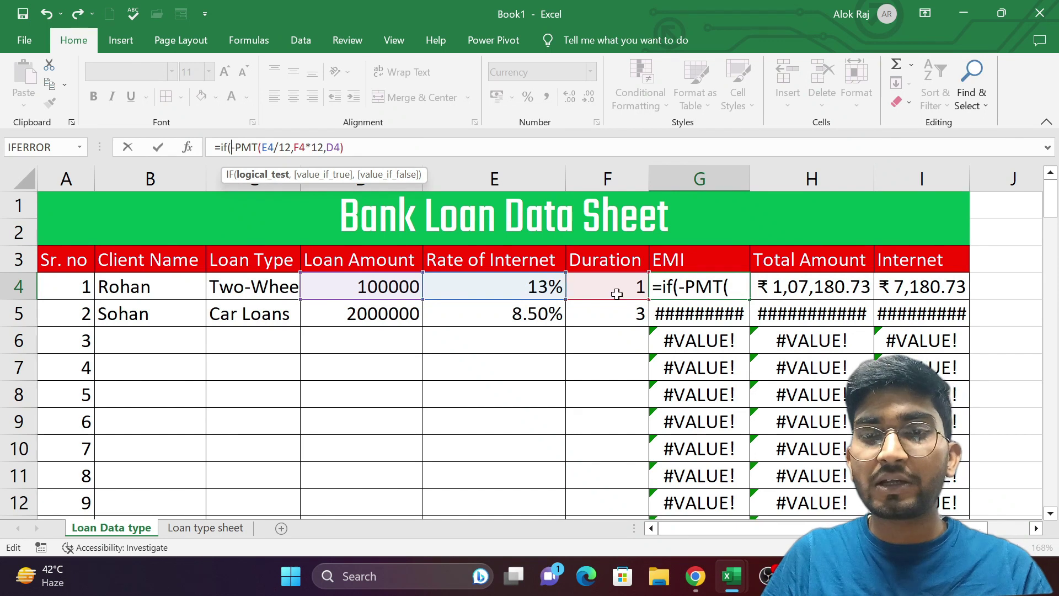
pyautogui.click(613, 290)
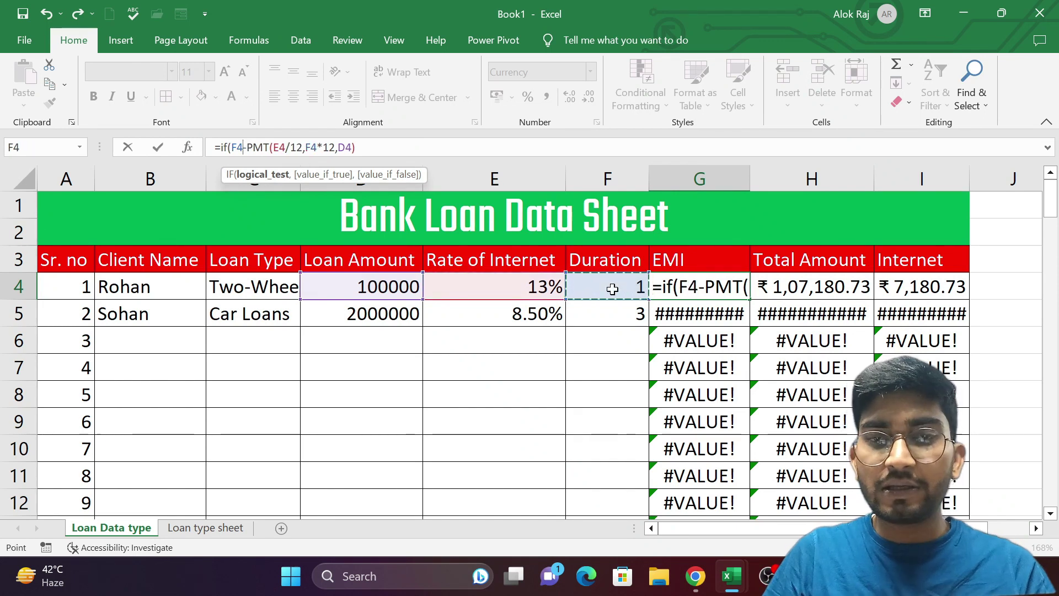
pyautogui.write('=""')
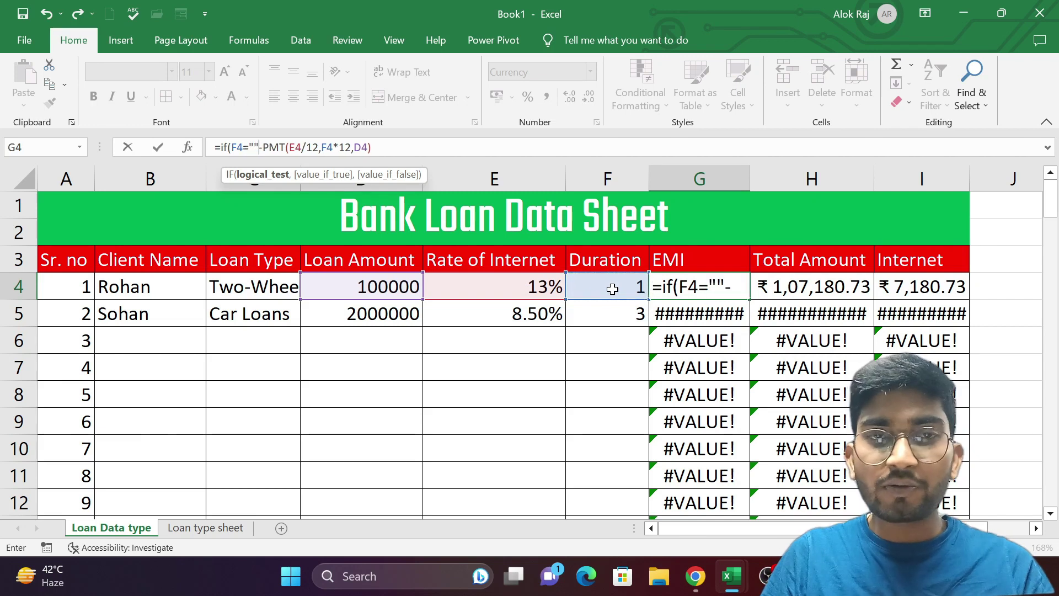
pyautogui.write(',""')
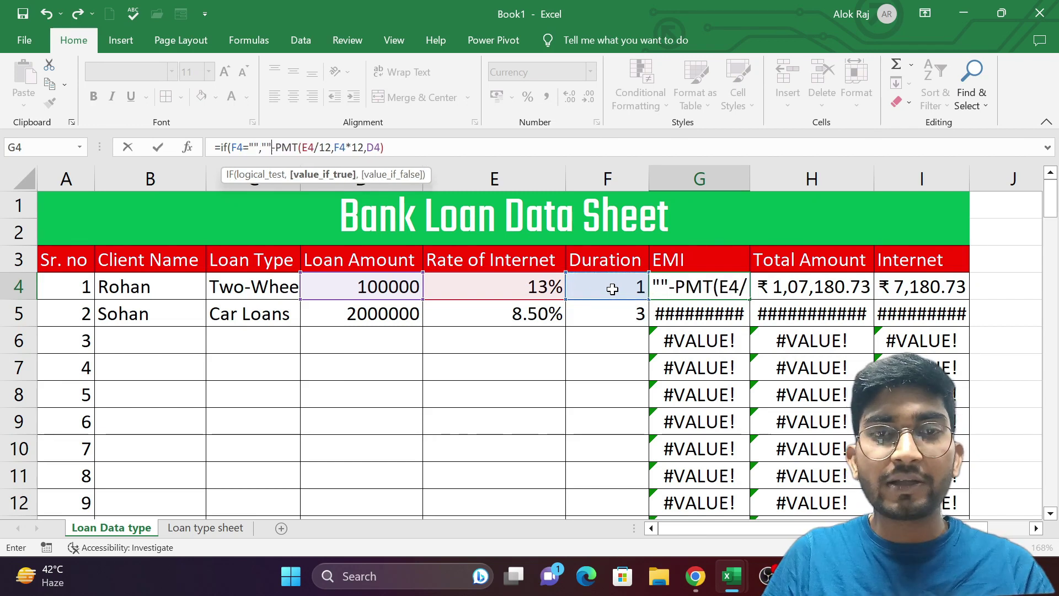
pyautogui.write(',')
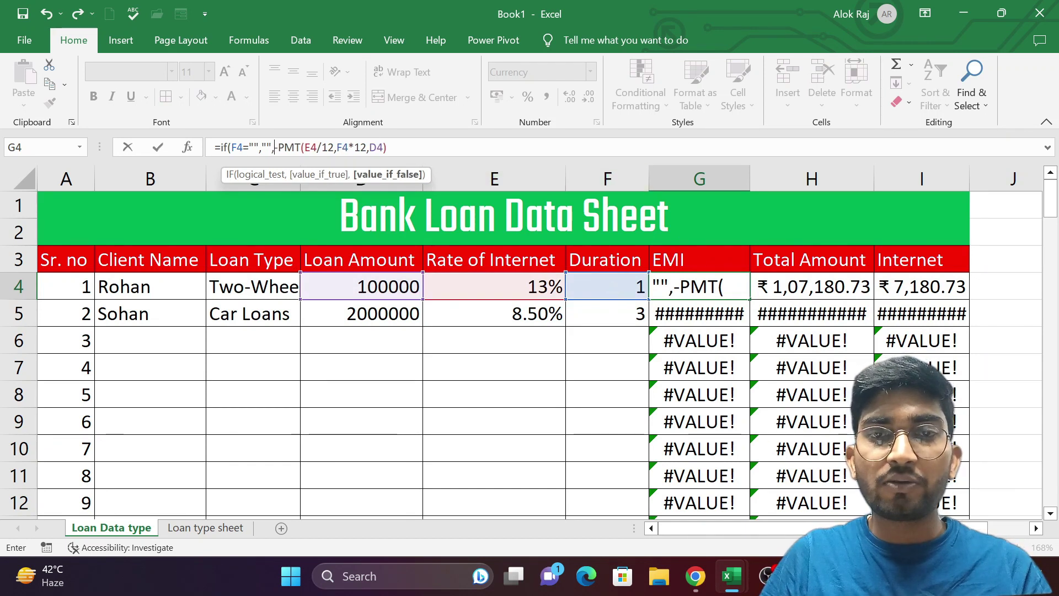
pyautogui.press('End')
pyautogui.press('Return')
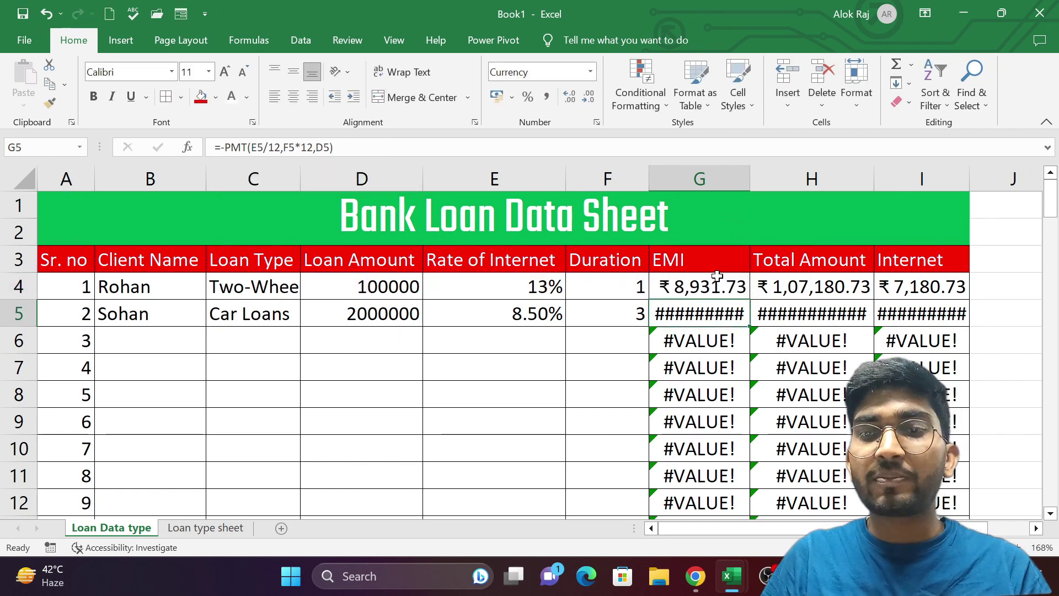
# Step: Fill the new EMI formula down column G and autofit it to show ₹ 63,135.07
pyautogui.click(721, 284)
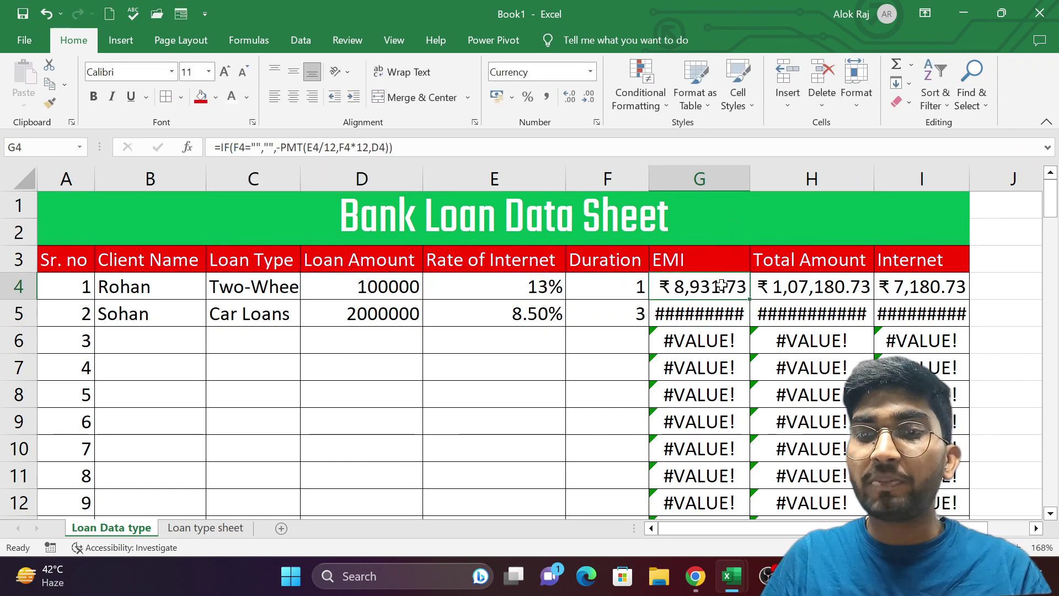
pyautogui.doubleClick(751, 298)
pyautogui.scroll(-2, 740, 460)
pyautogui.scroll(2, 738, 461)
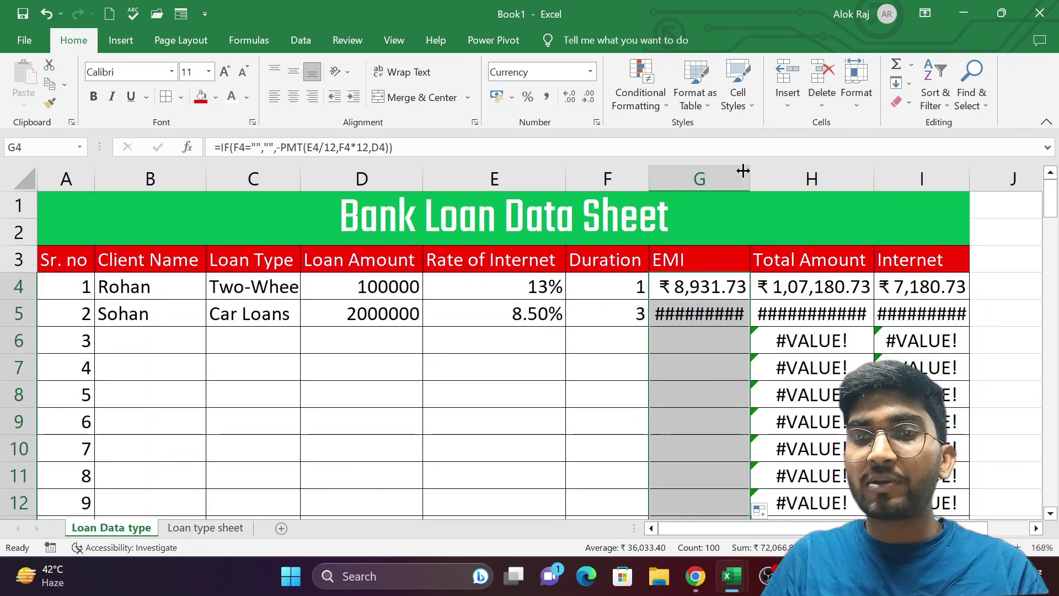
pyautogui.doubleClick(750, 170)
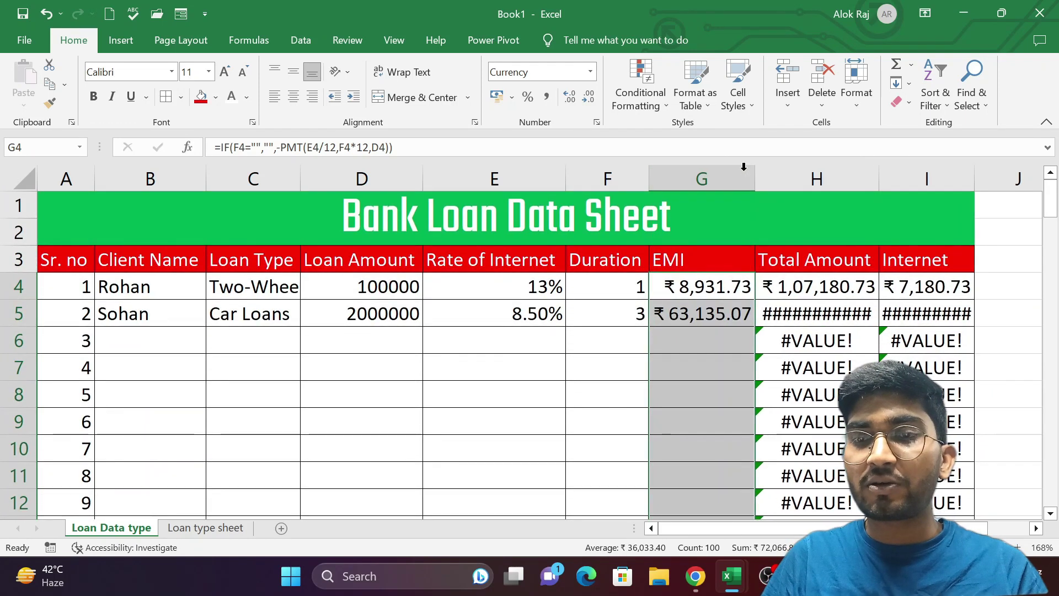
pyautogui.click(858, 286)
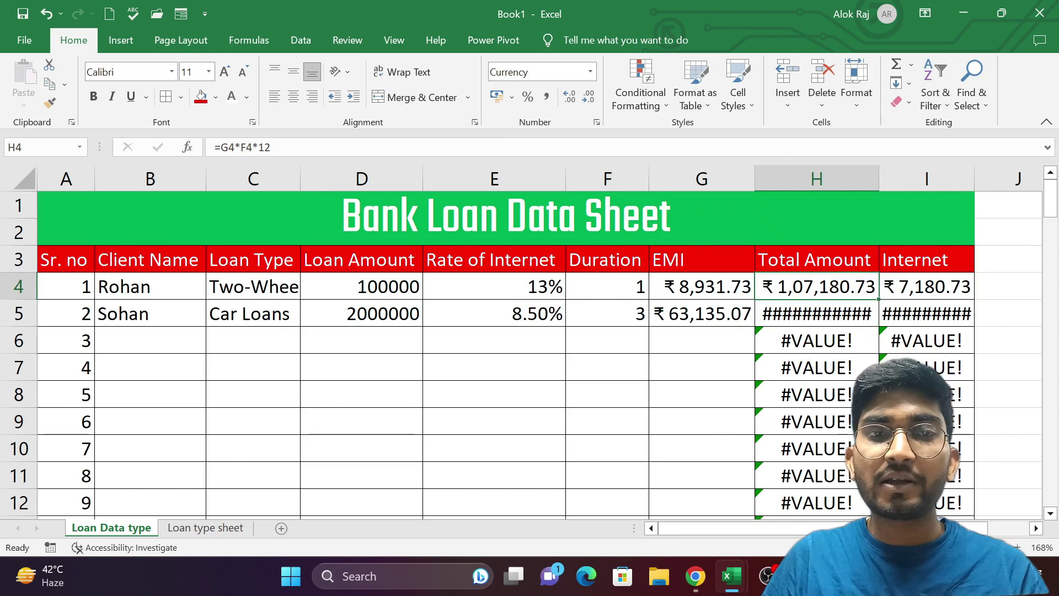
# Step: Change H4 to =IF(F4="","",G4*F4*12) so blank durations give a blank total
pyautogui.click(221, 148)
pyautogui.write('if(')
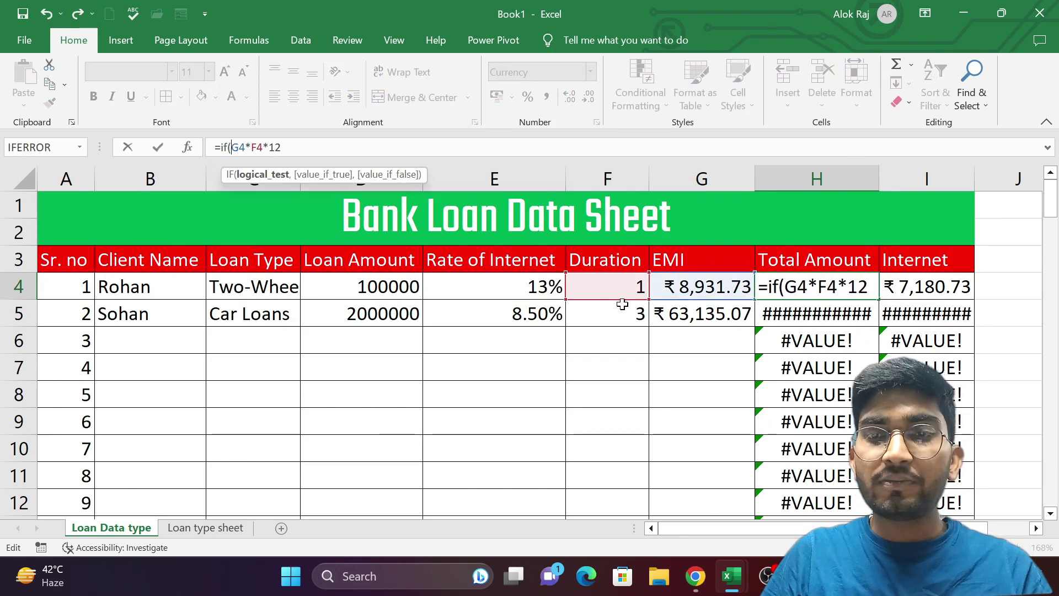
pyautogui.click(625, 292)
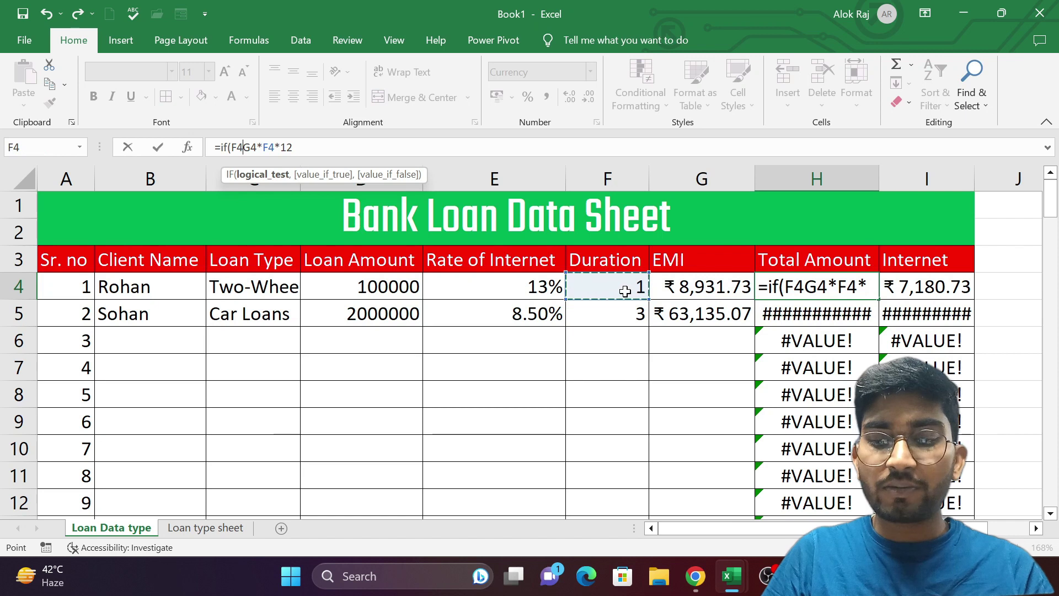
pyautogui.write('=""')
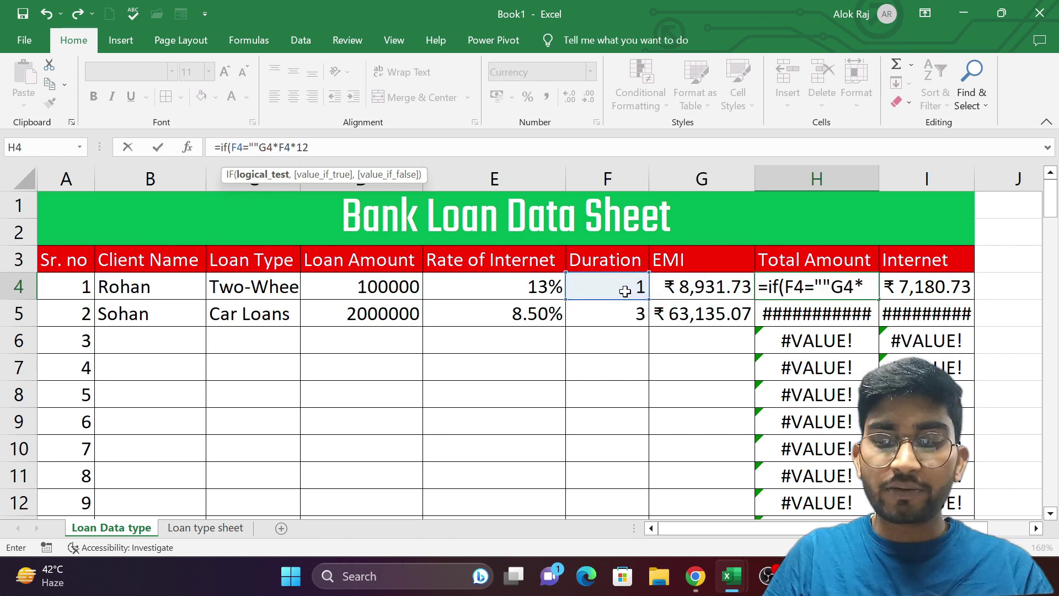
pyautogui.write(',"",')
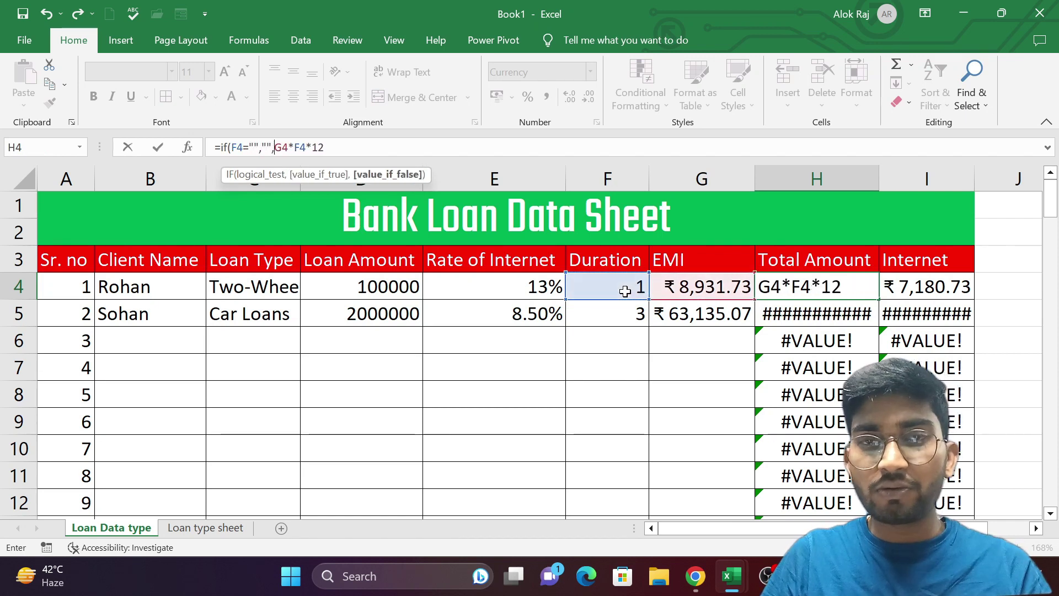
pyautogui.press('F2')
pyautogui.write(')')
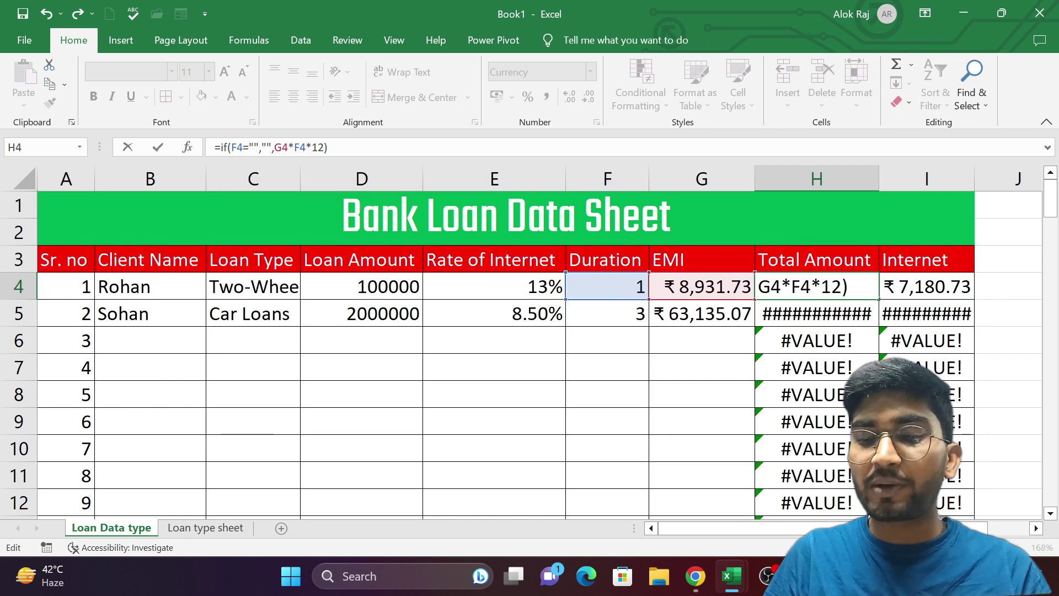
pyautogui.press('Return')
# Step: Fill the Total Amount formula down column H and autofit it to show ₹ 22,72,862.69
pyautogui.click(836, 284)
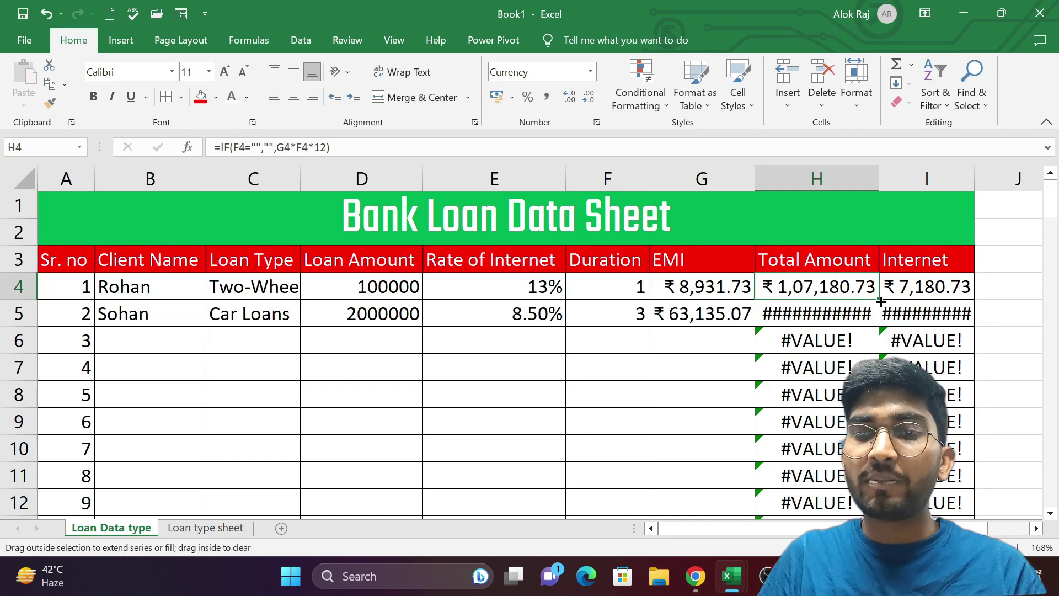
pyautogui.doubleClick(884, 302)
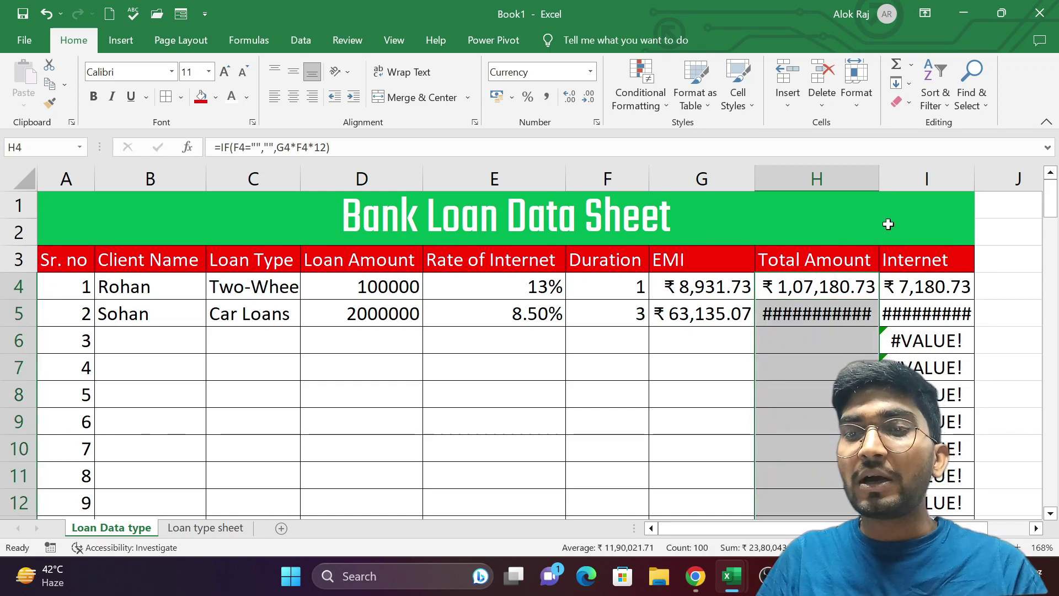
pyautogui.doubleClick(877, 176)
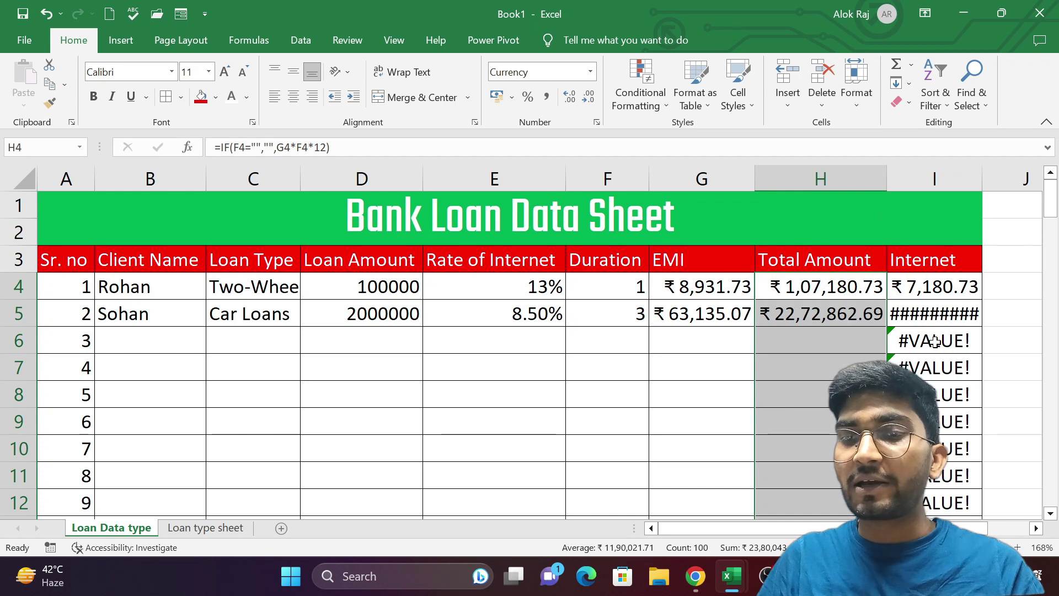
pyautogui.click(966, 289)
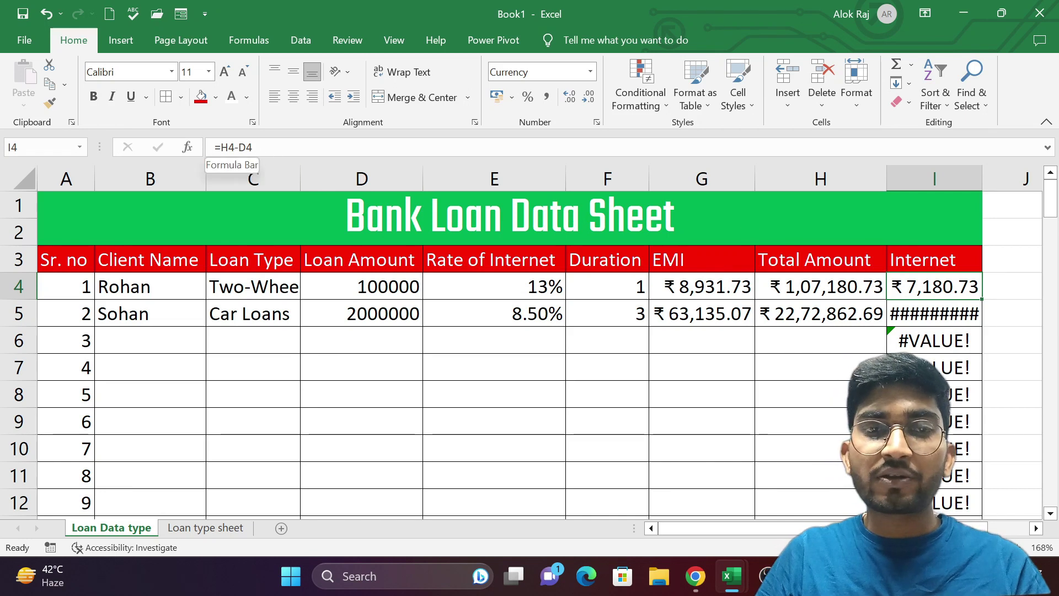
# Step: Change I4 to =IF(F4="","",H4-D4) so blank durations give blank interest
pyautogui.click(219, 147)
pyautogui.write('if')
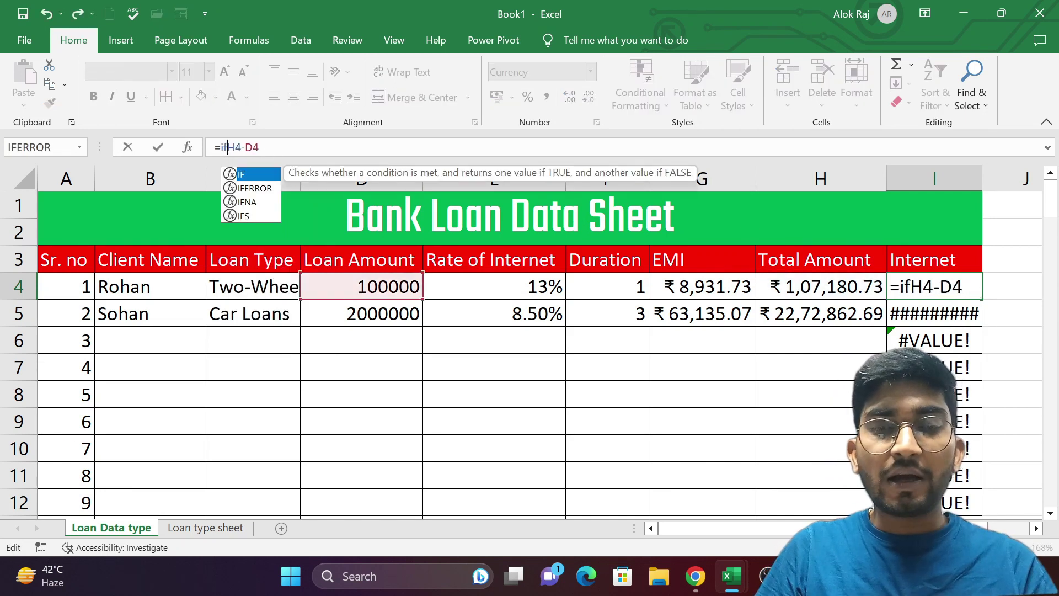
pyautogui.write('(')
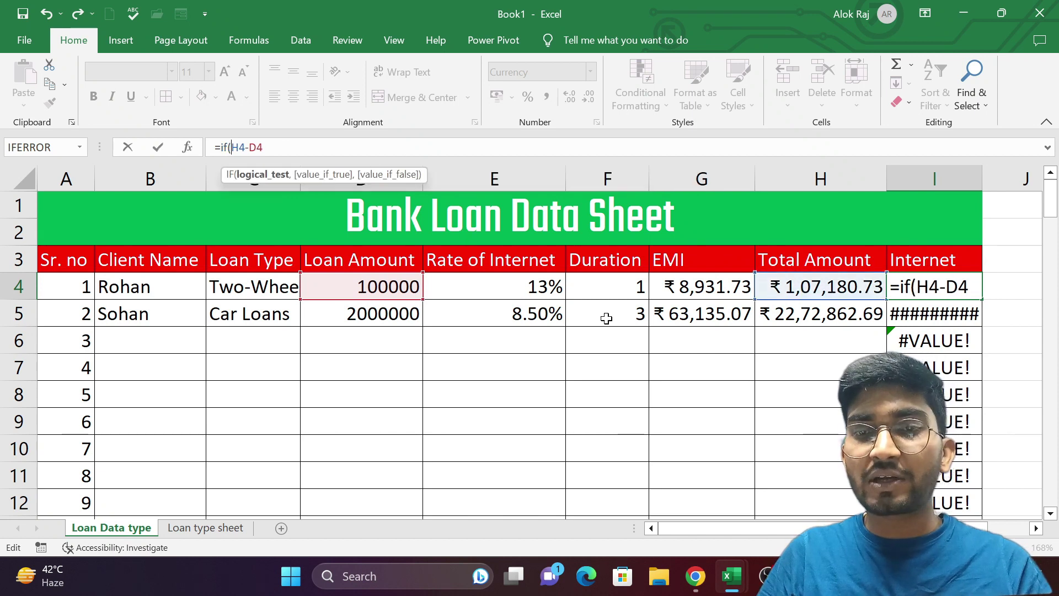
pyautogui.click(630, 295)
pyautogui.write('=')
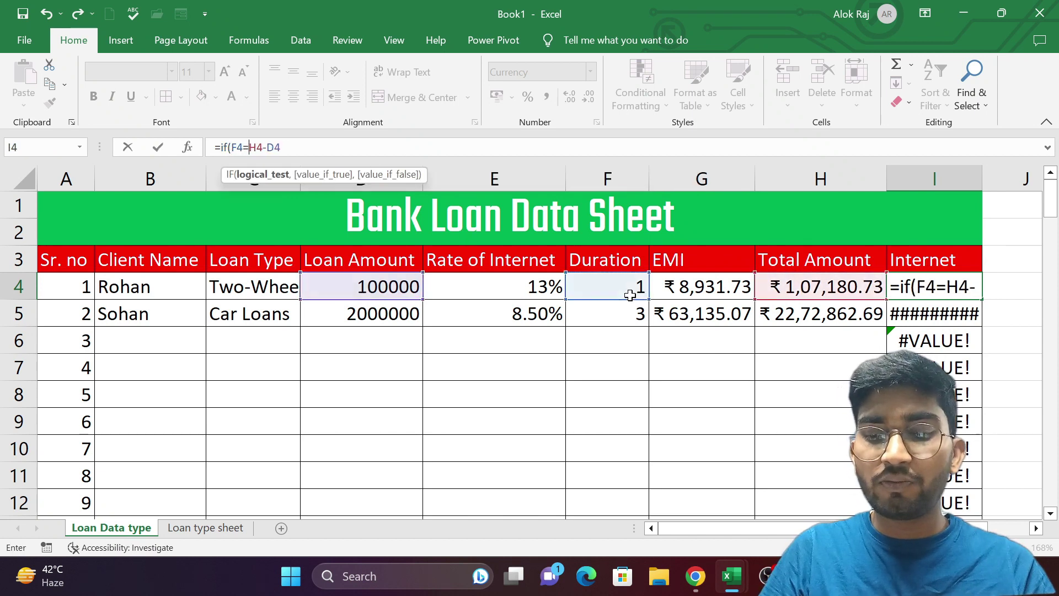
pyautogui.write('"","')
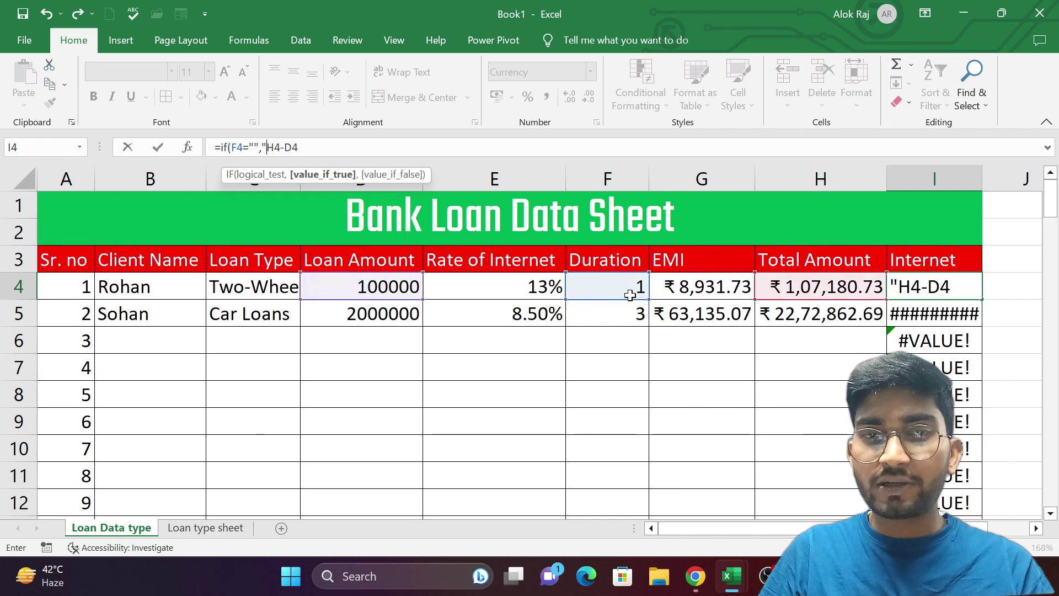
pyautogui.write('",')
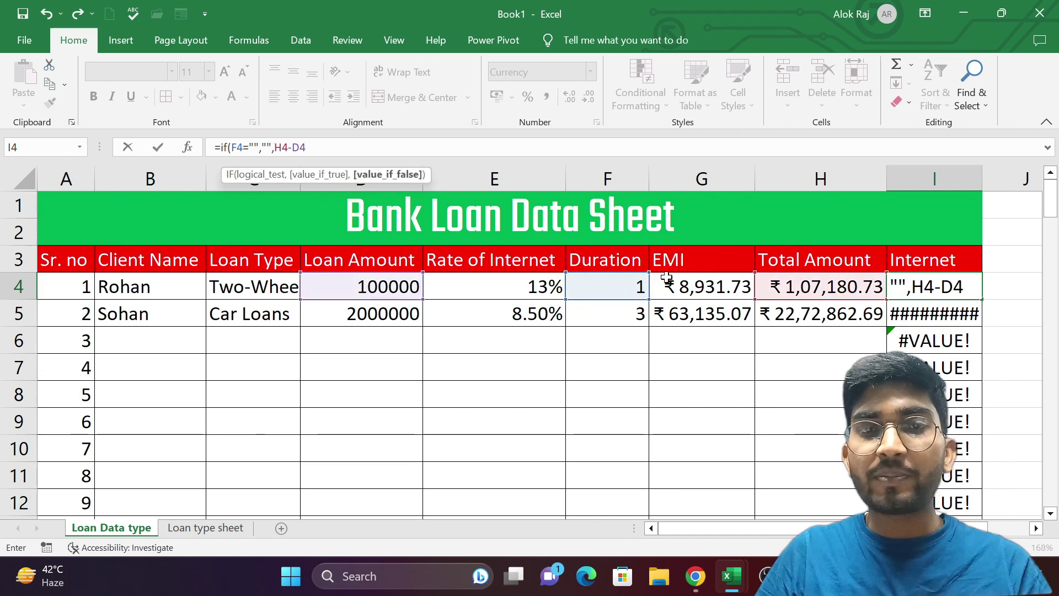
pyautogui.press('F2')
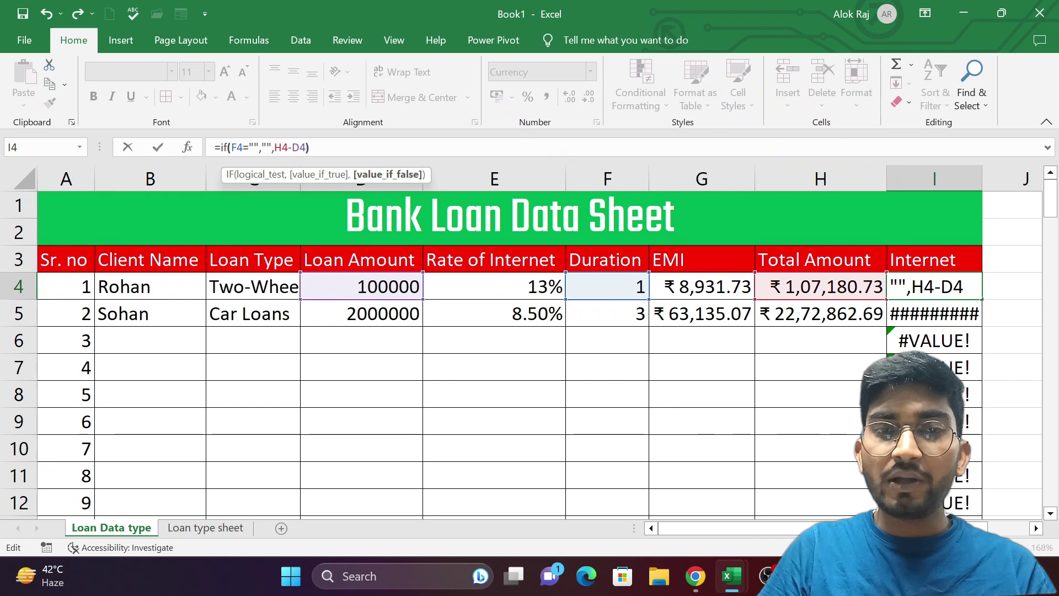
pyautogui.press('Return')
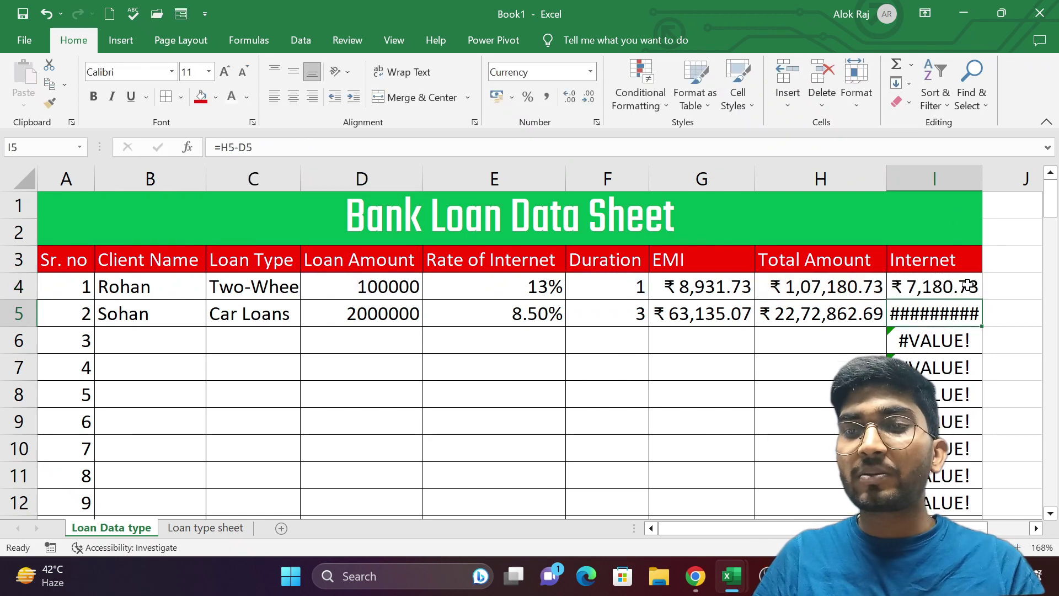
# Step: Fill the Interest formula down column I and autofit it to show ₹ 2,72,862.69
pyautogui.moveTo(968, 285); pyautogui.dragTo(984, 305)
pyautogui.click(978, 297)
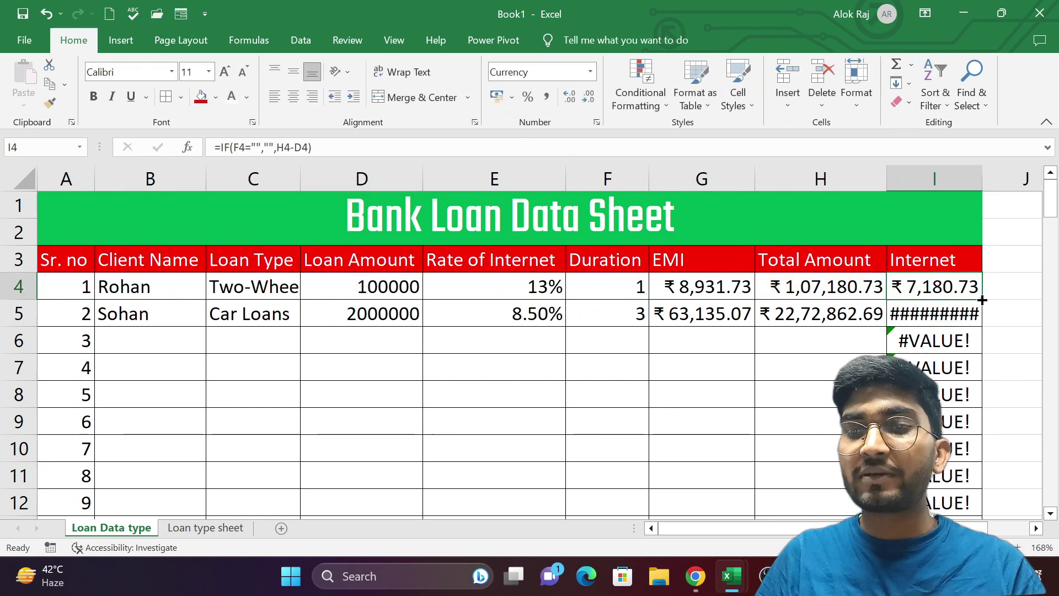
pyautogui.doubleClick(983, 300)
pyautogui.scroll(-3, 949, 407)
pyautogui.scroll(3, 948, 406)
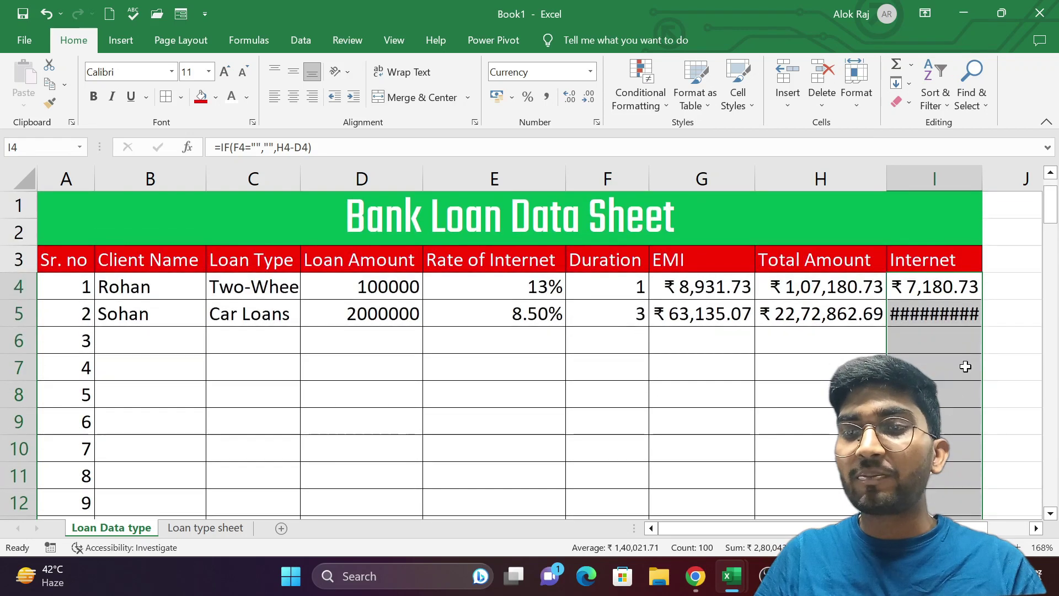
pyautogui.doubleClick(981, 173)
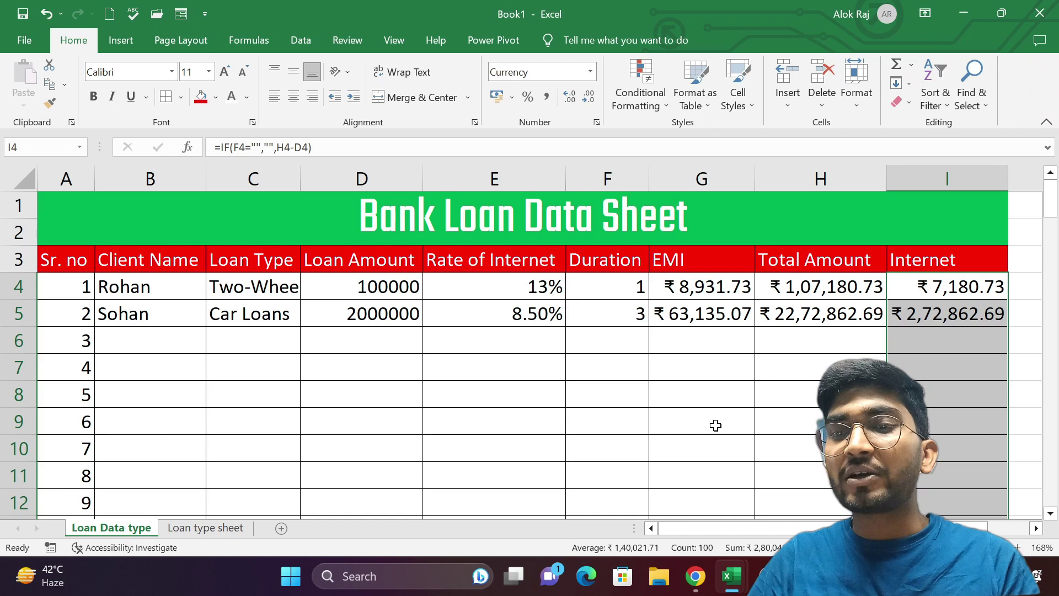
# Step: Correct the D5 loan amount from 2000000 to 200000, recalculating EMI to ₹ 6,313.51
pyautogui.click(384, 316)
pyautogui.doubleClick(399, 315)
pyautogui.press('BackSpace')
pyautogui.click(478, 390)
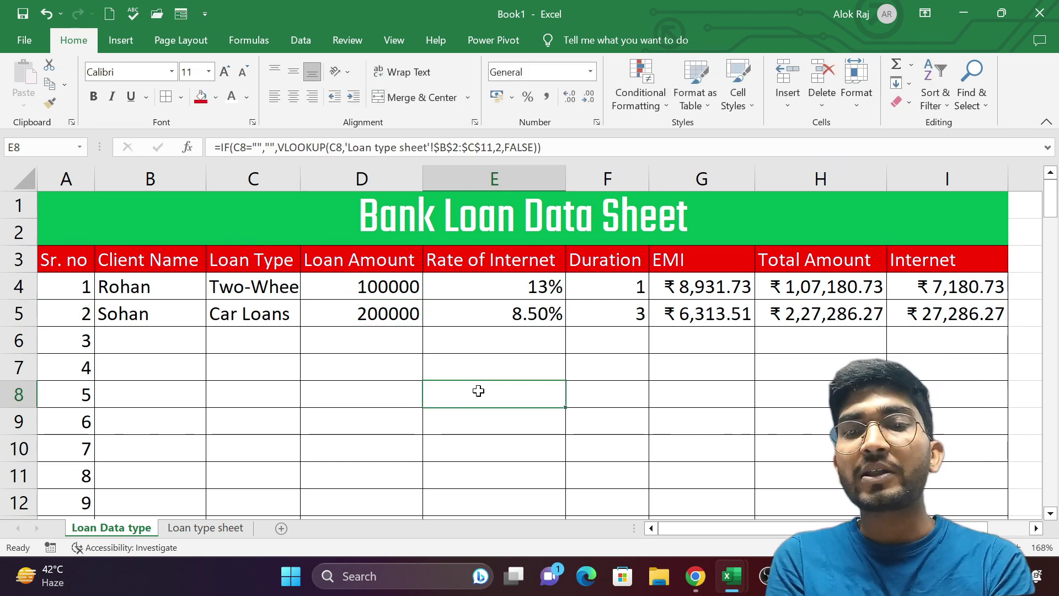